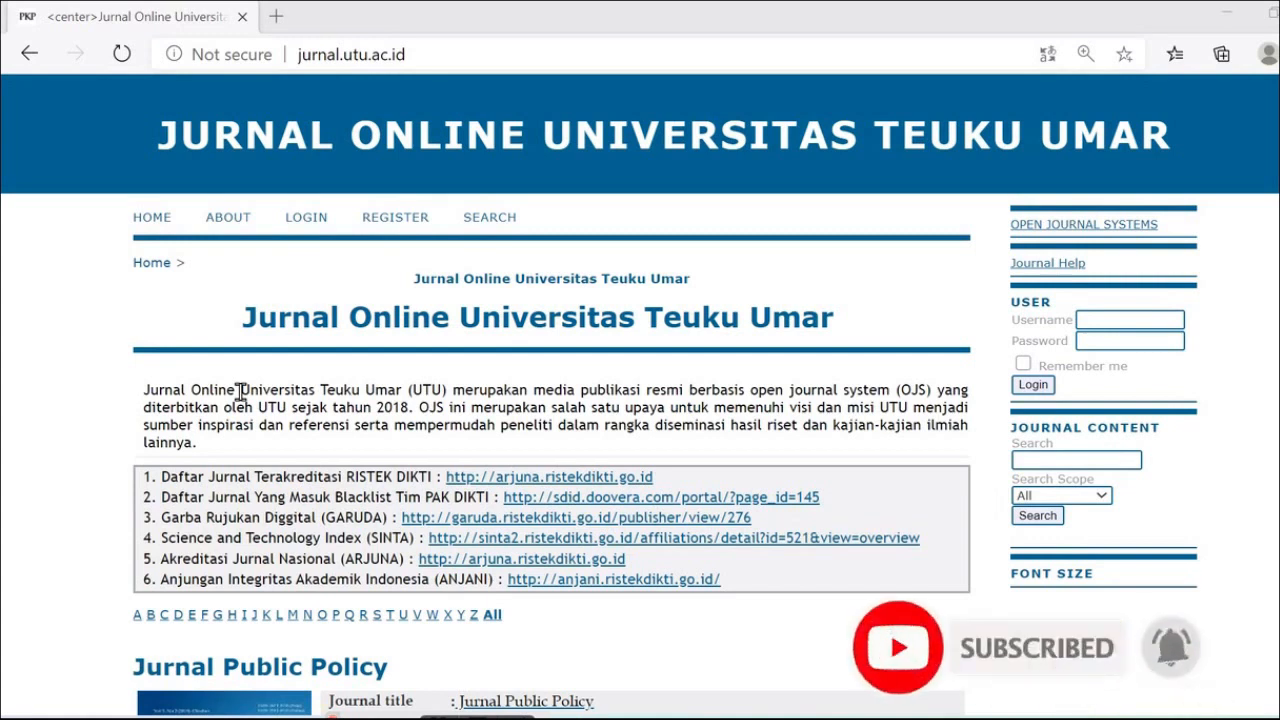
Open the Jurnal Public Policy site and browse its journal summary, indexing list and announcements
scroll(752, 393, "down", 1)
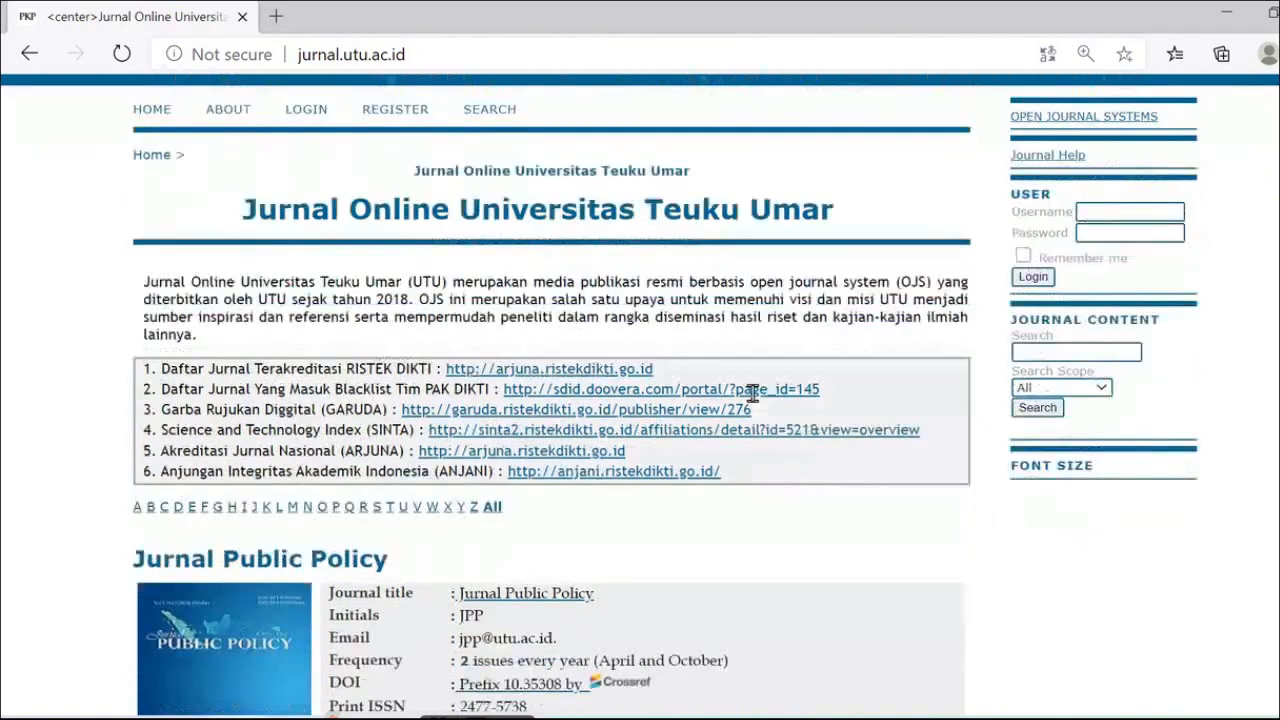
scroll(752, 393, "down", 1)
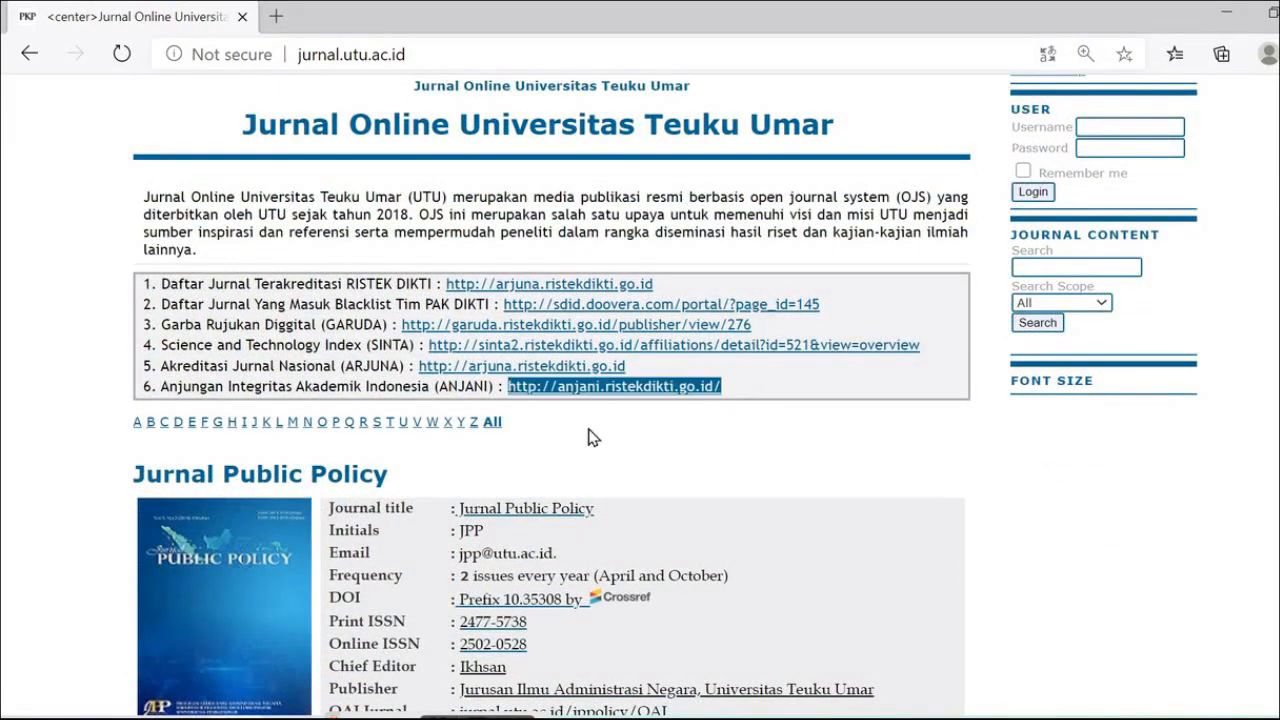
scroll(589, 434, "down", 4)
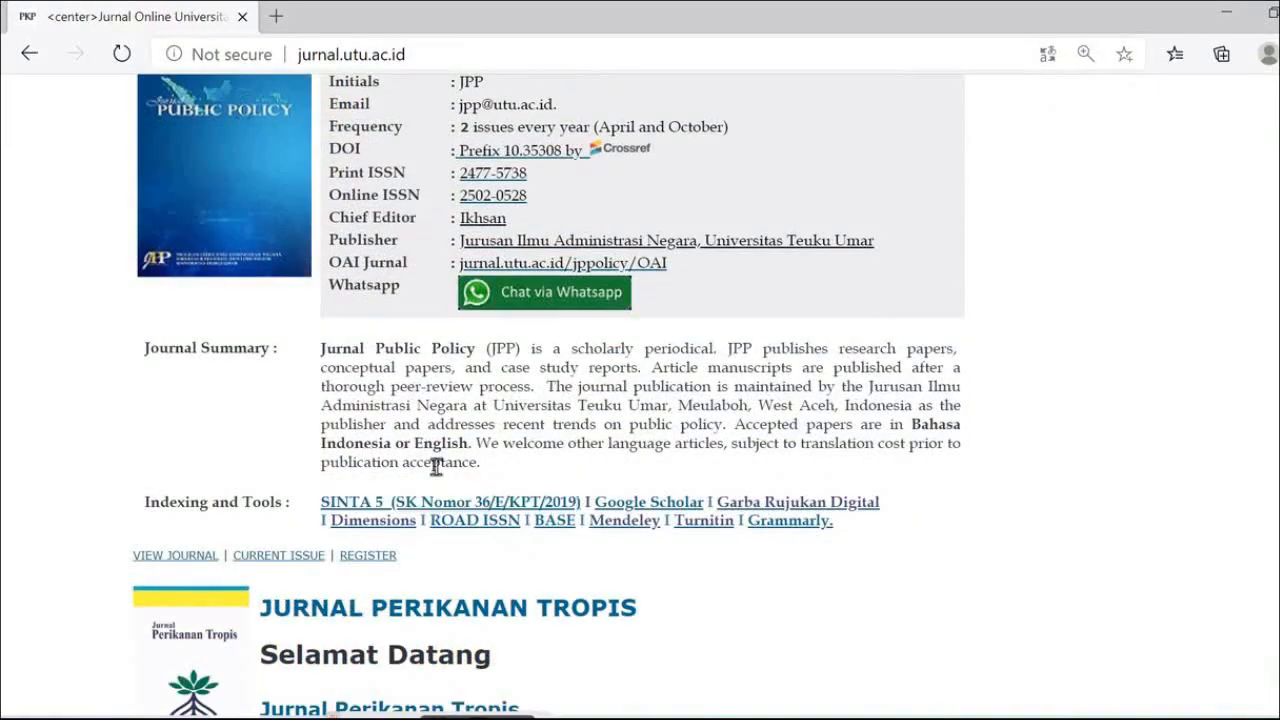
scroll(335, 450, "down", 1)
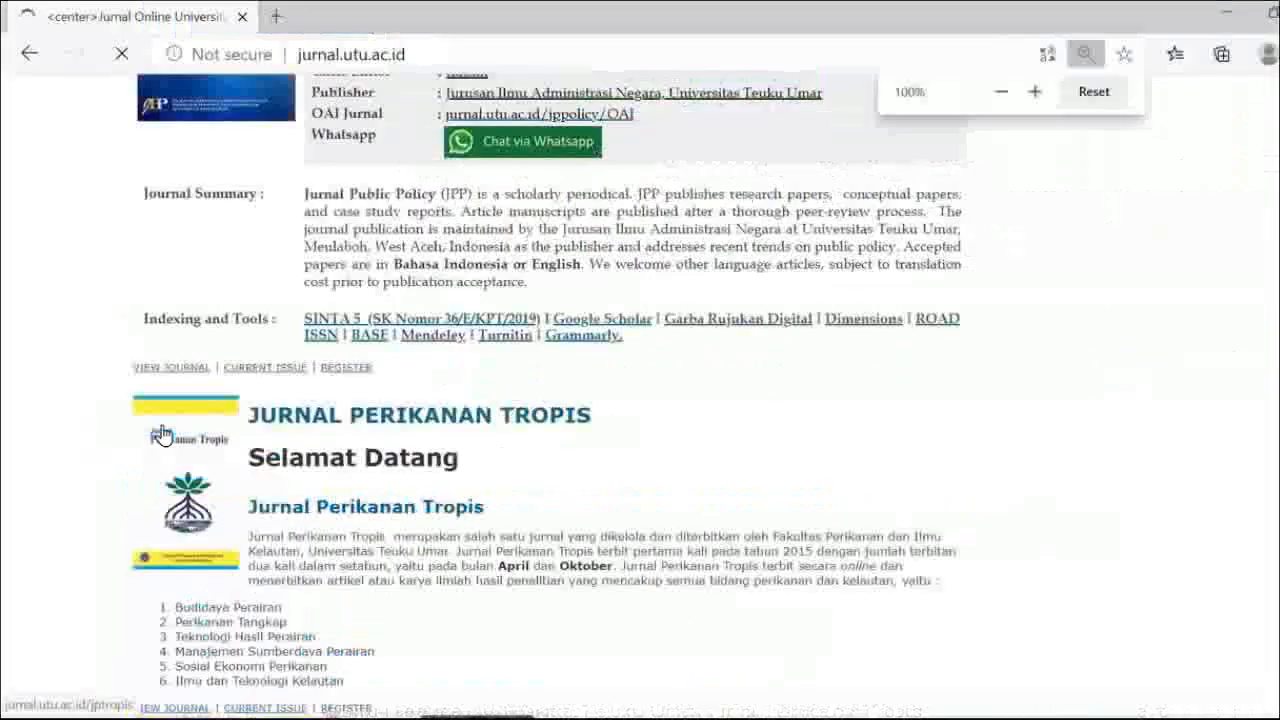
left_click(163, 432)
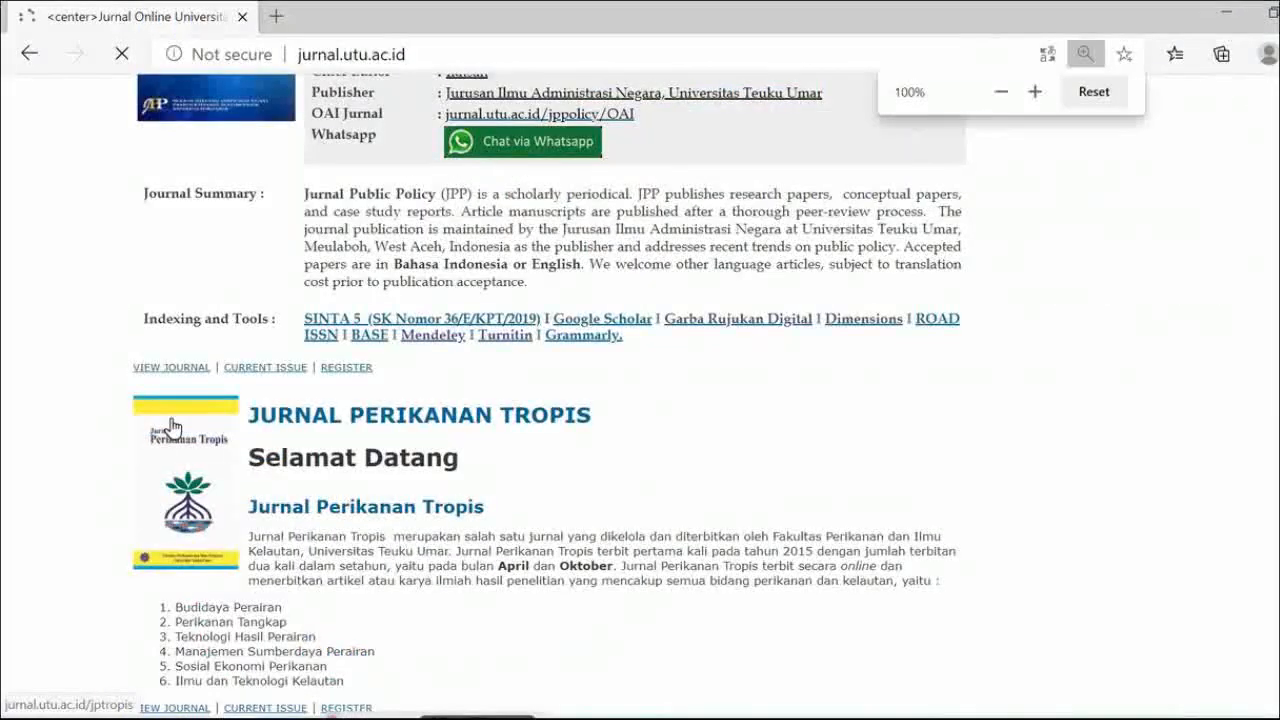
scroll(698, 385, "down", 3)
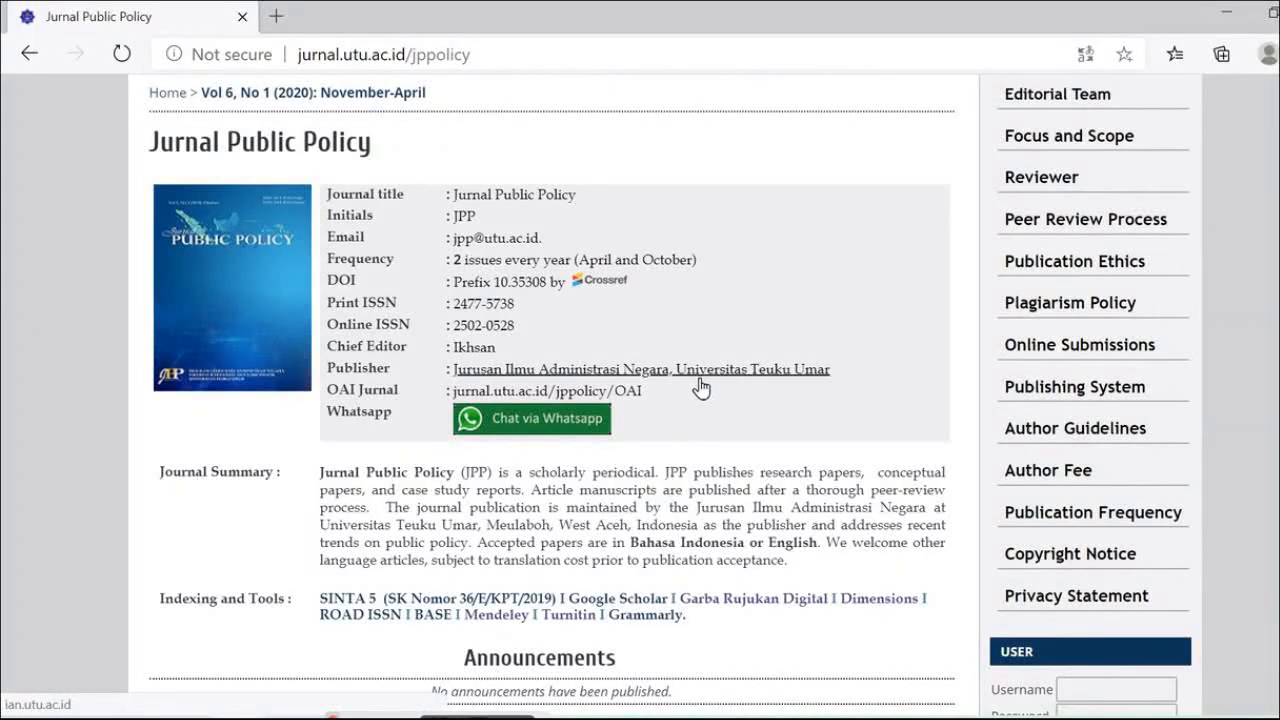
scroll(712, 420, "down", 1)
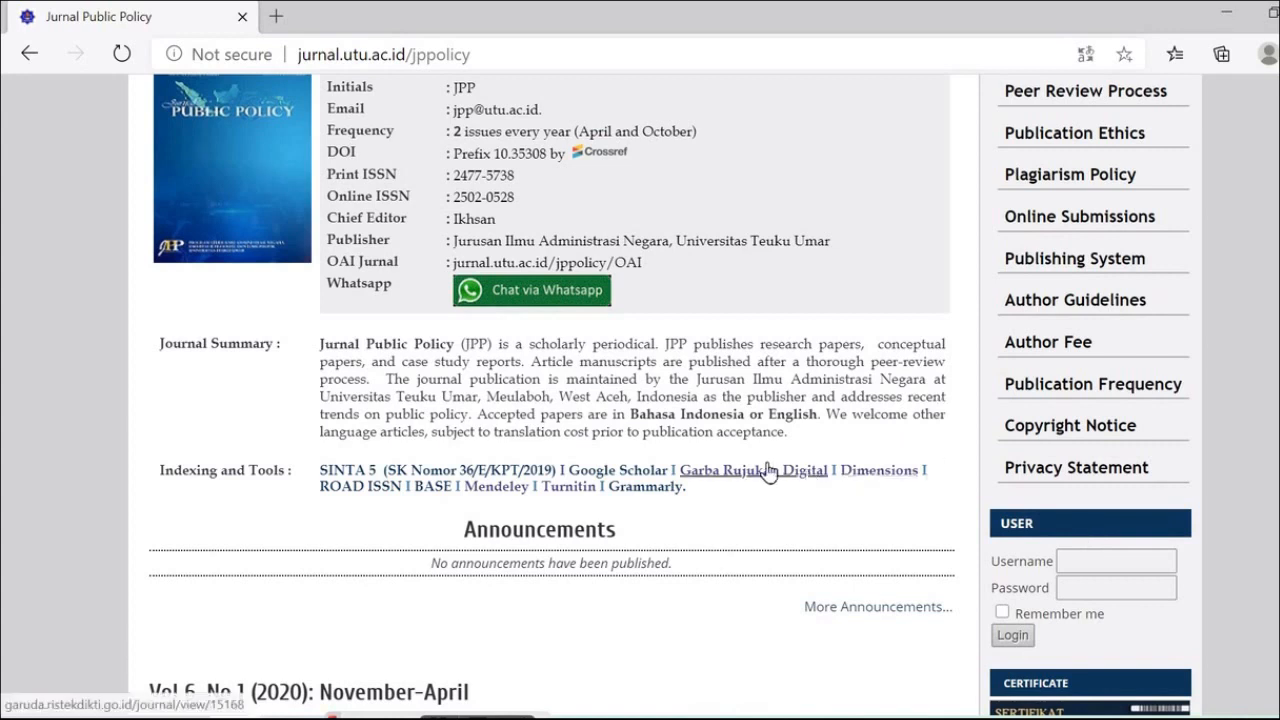
scroll(765, 470, "up", 3)
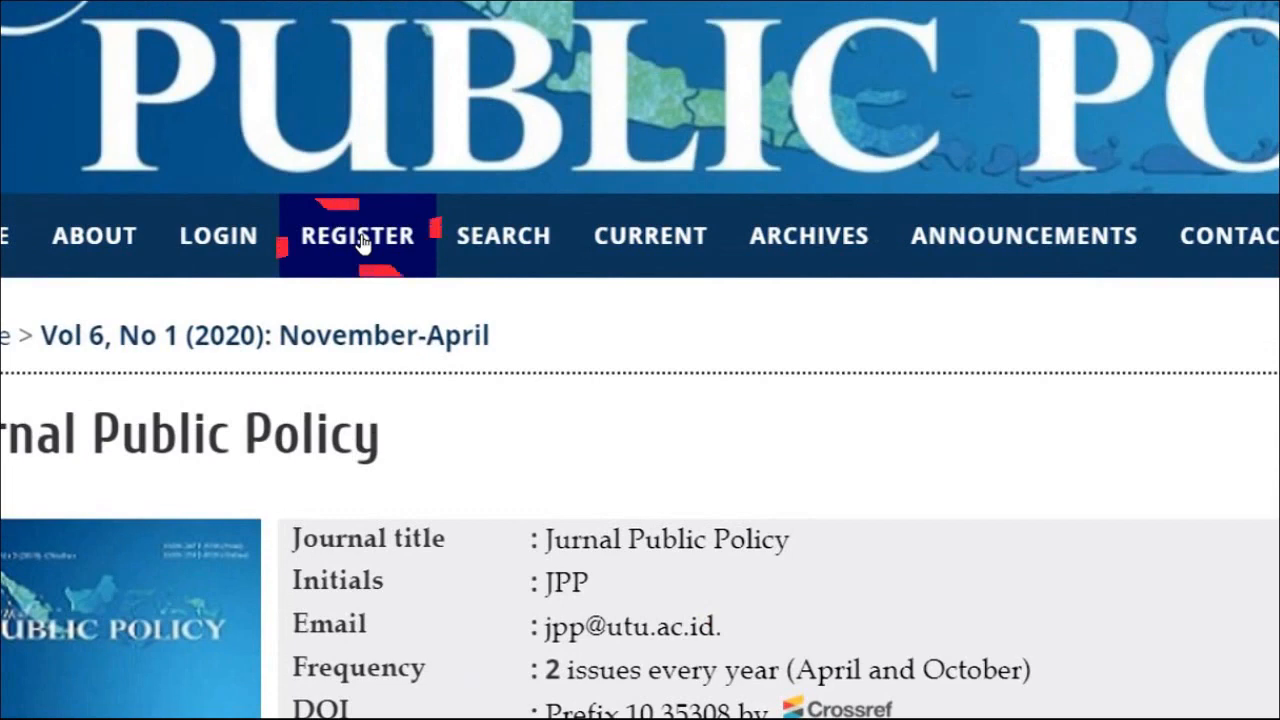
Open the Jurnal Public Policy registration page and look over its blank new-account fields
left_click(362, 242)
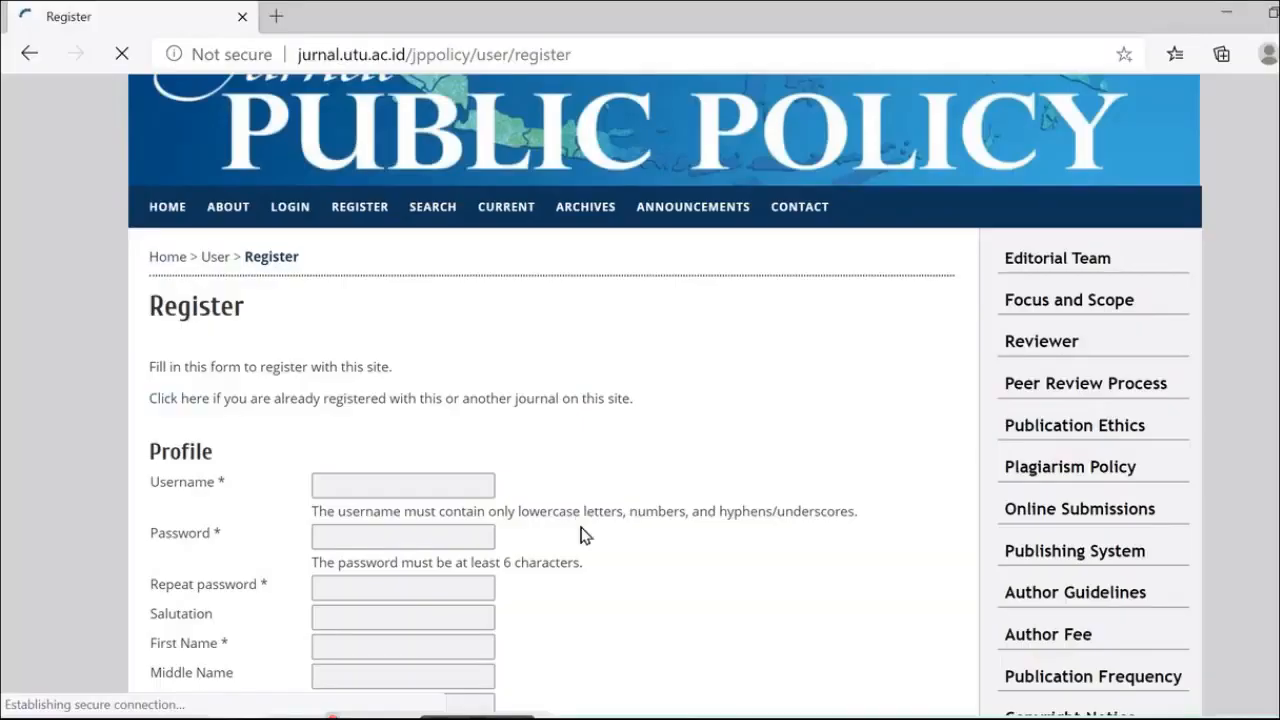
scroll(582, 535, "down", 1)
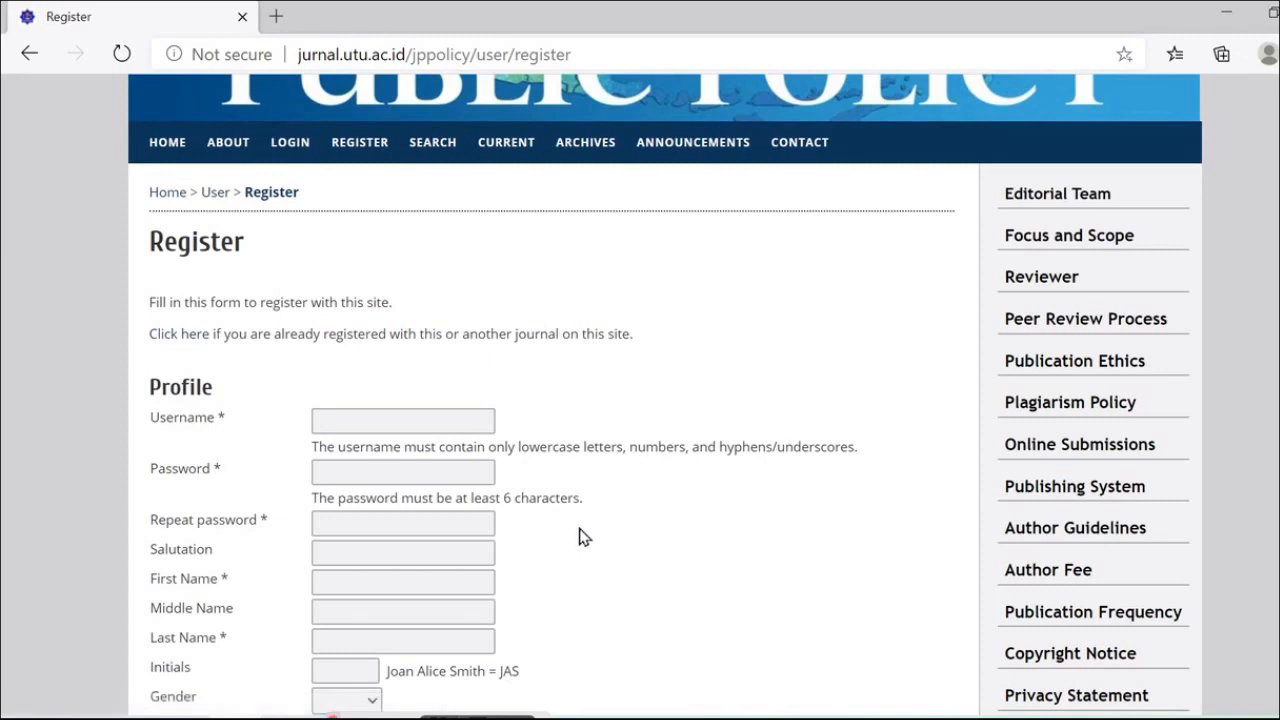
scroll(545, 548, "down", 1)
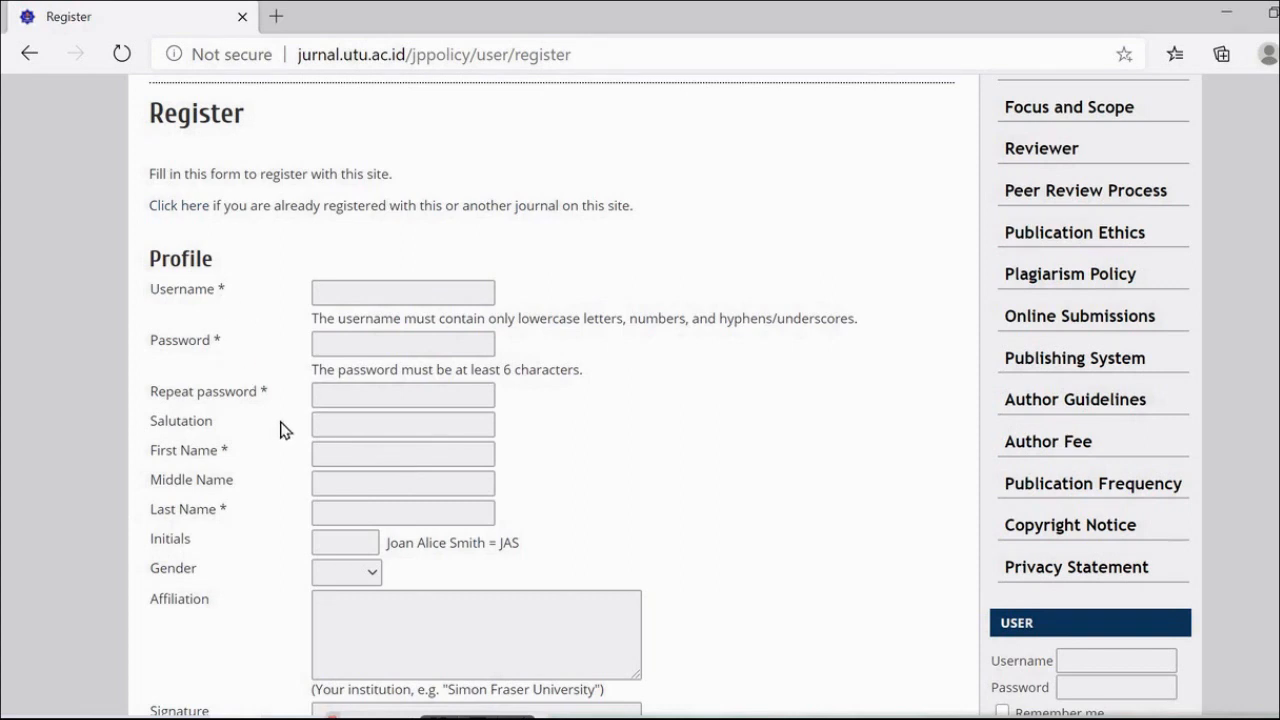
scroll(284, 430, "down", 3)
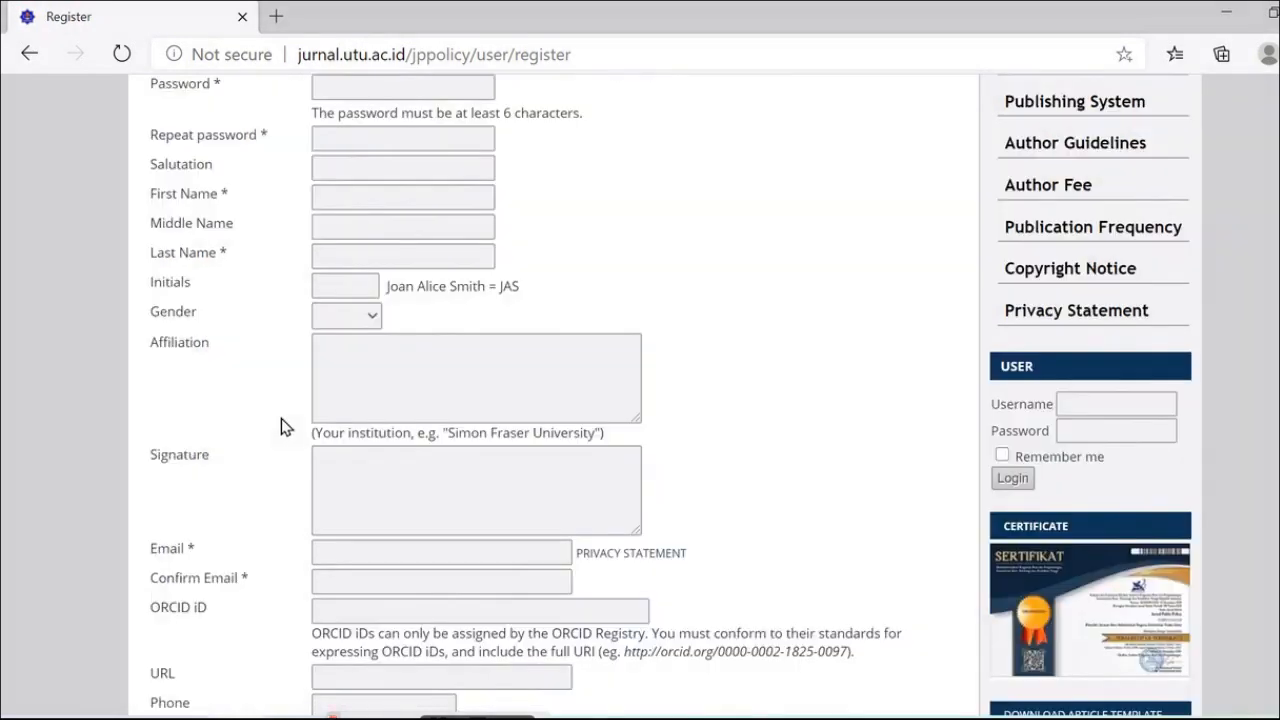
scroll(283, 430, "down", 2)
scroll(275, 521, "down", 4)
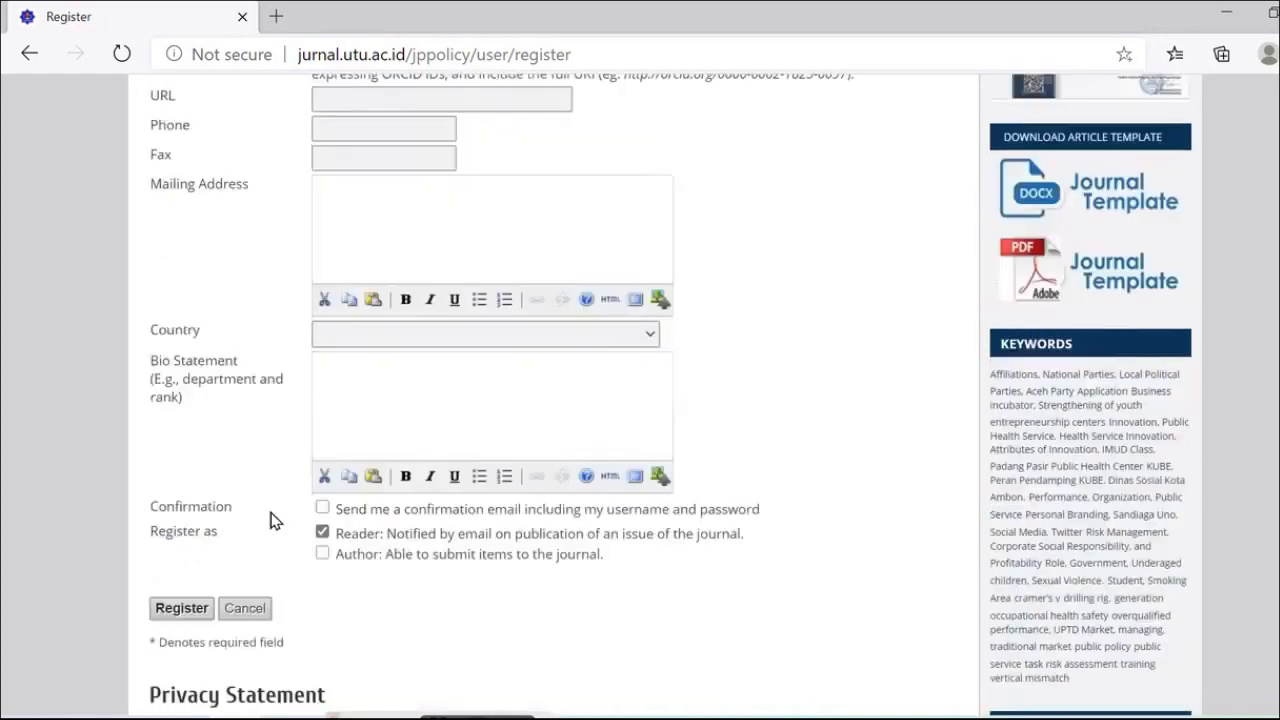
scroll(275, 521, "down", 3)
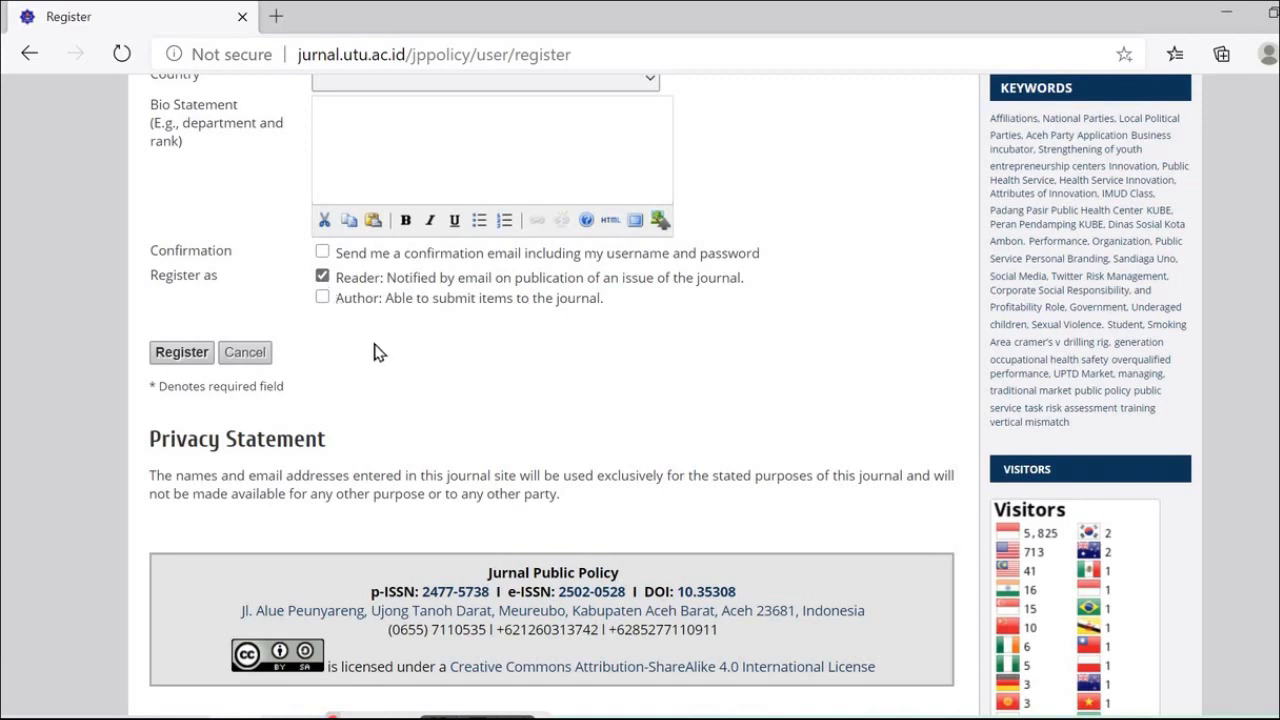
scroll(558, 411, "up", 3)
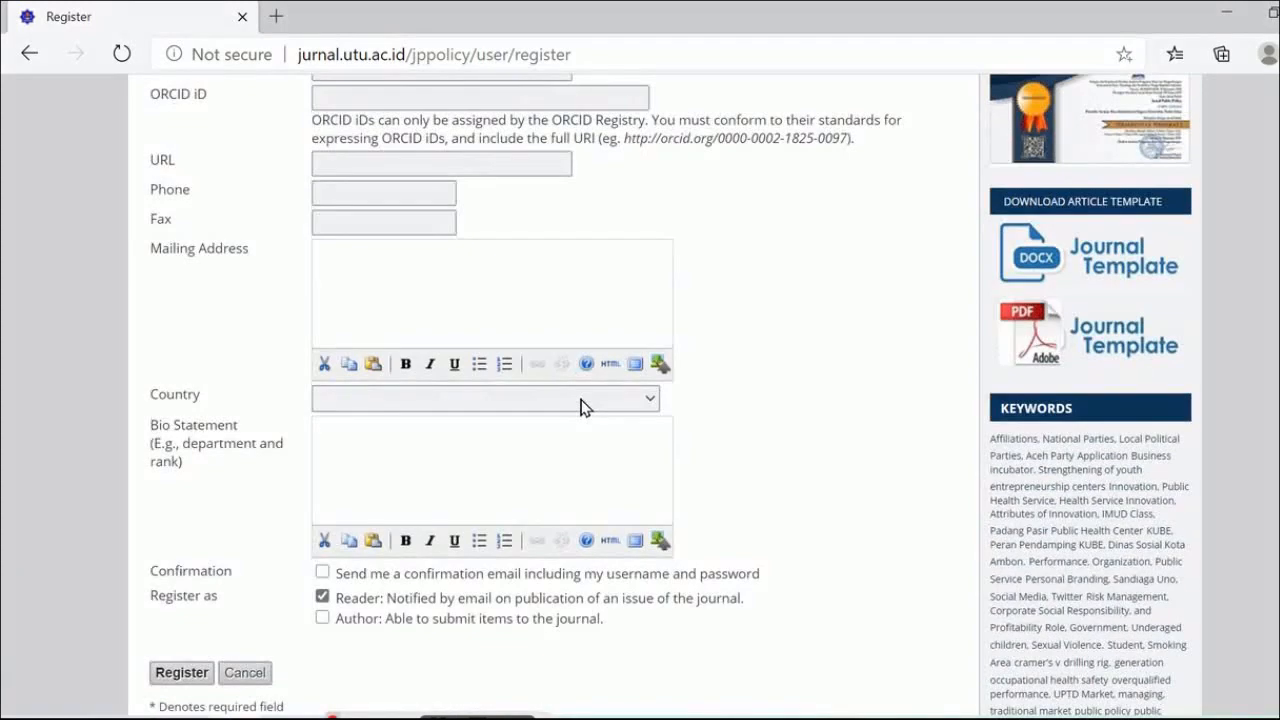
scroll(584, 406, "down", 3)
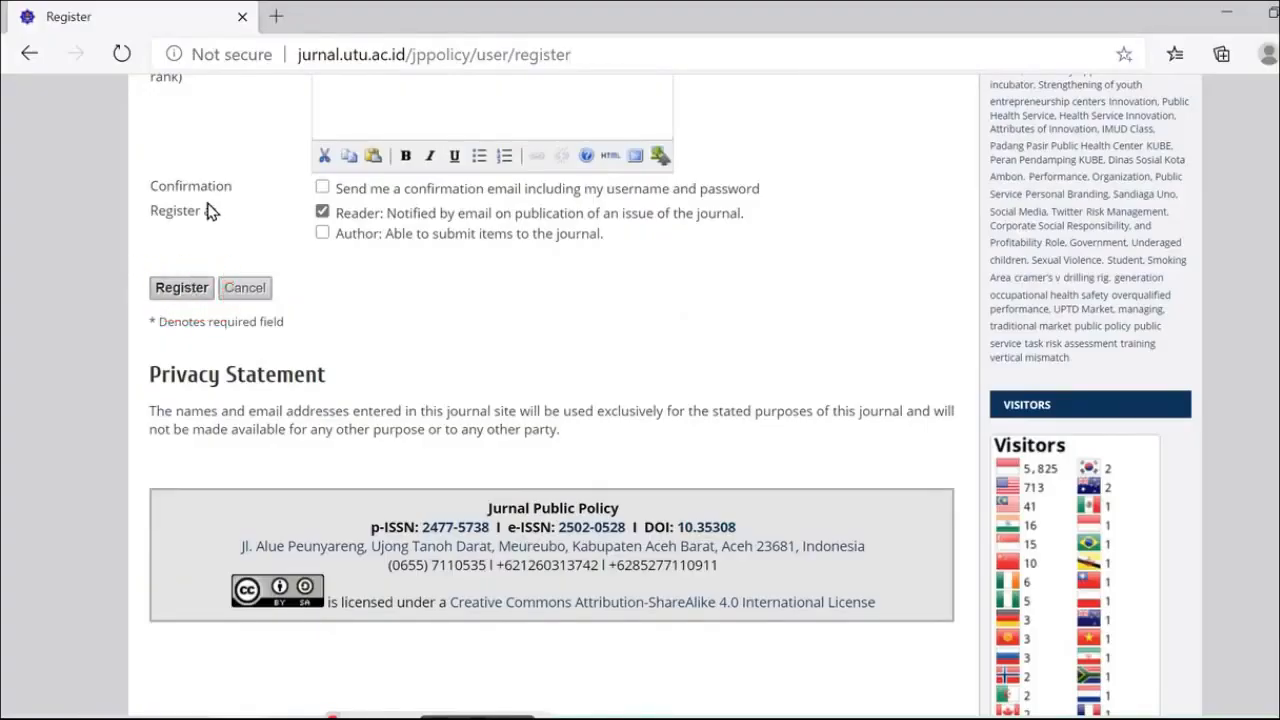
scroll(208, 210, "up", 7)
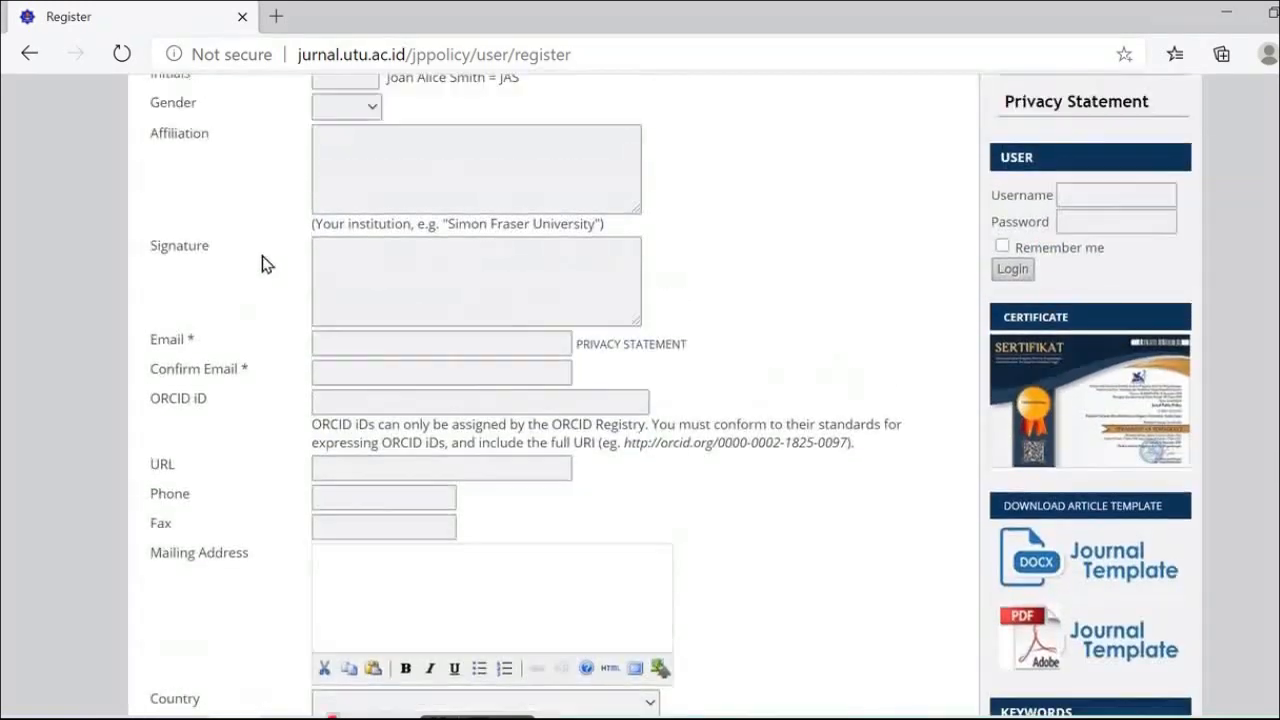
scroll(267, 262, "up", 3)
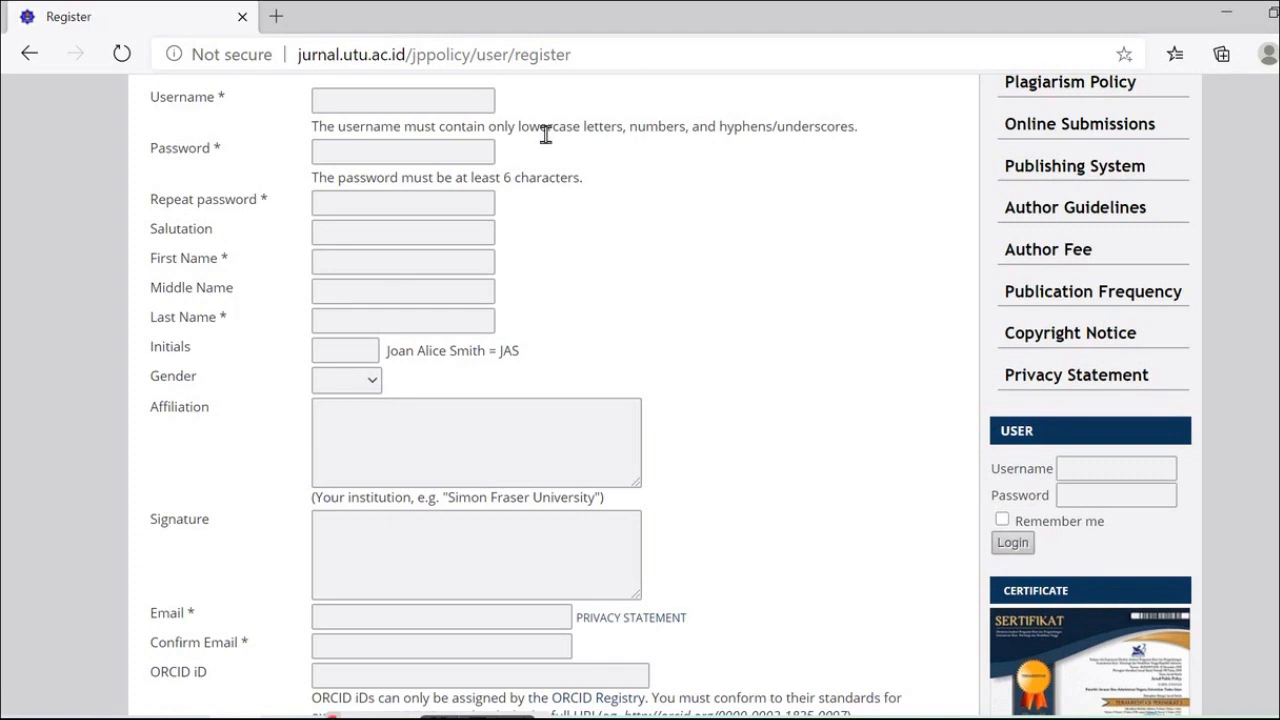
scroll(663, 254, "up", 4)
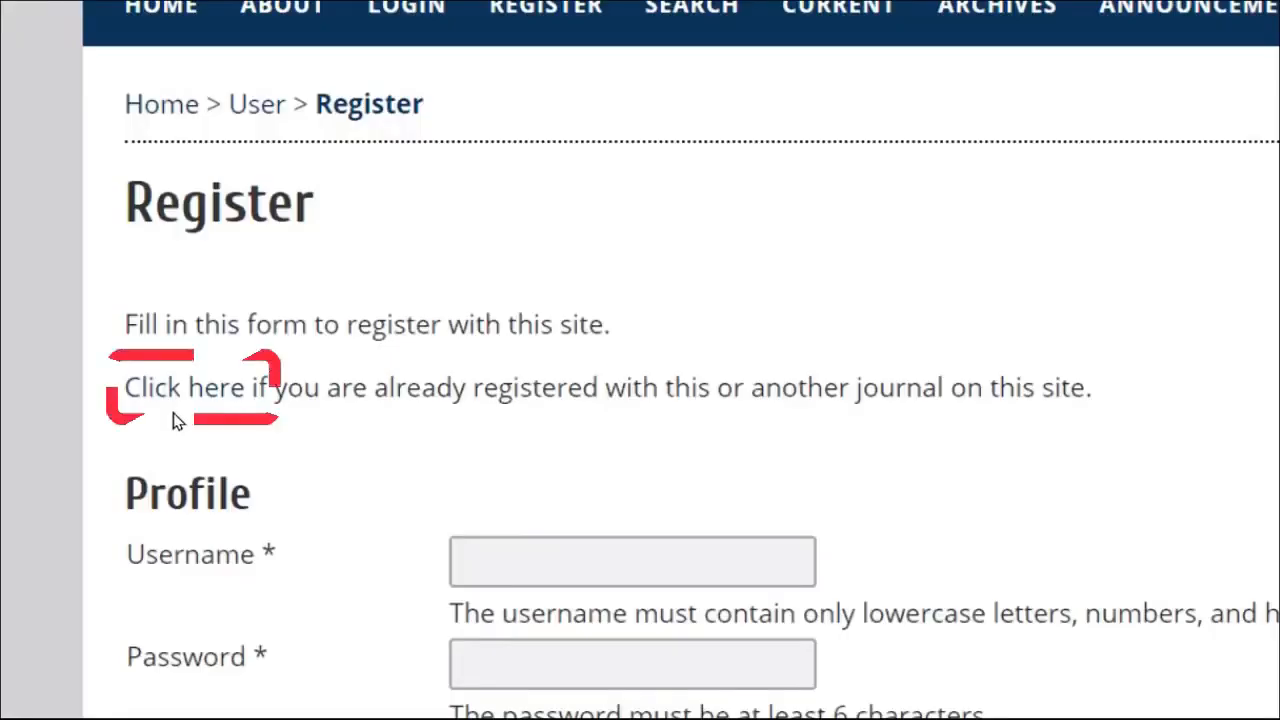
Register the existing account with its username and password as both Reader and Author
left_click(176, 399)
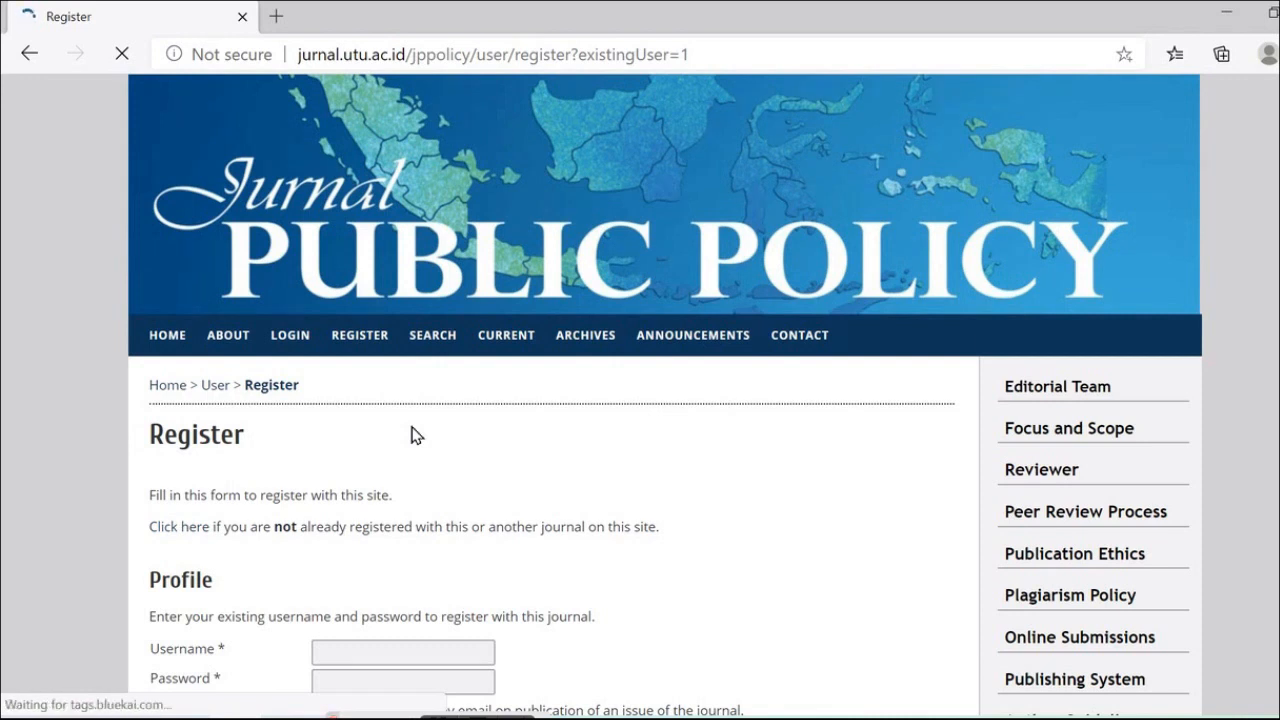
scroll(414, 434, "down", 2)
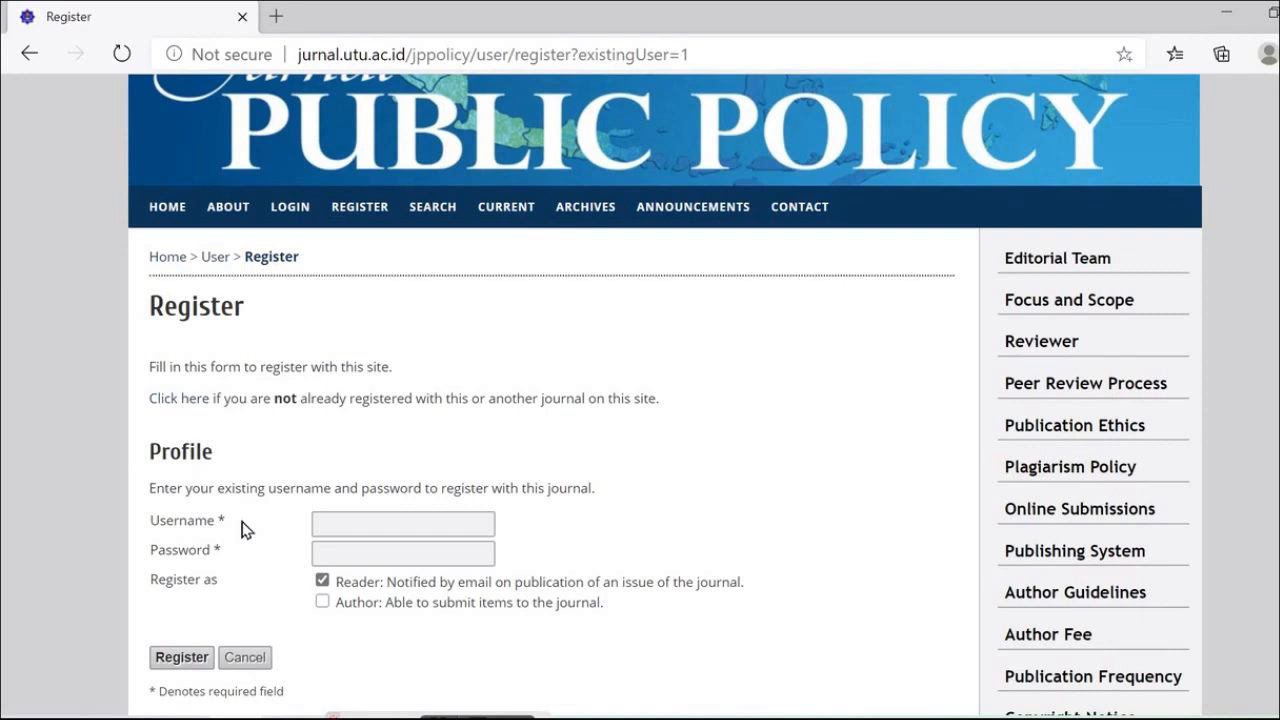
left_click(437, 528)
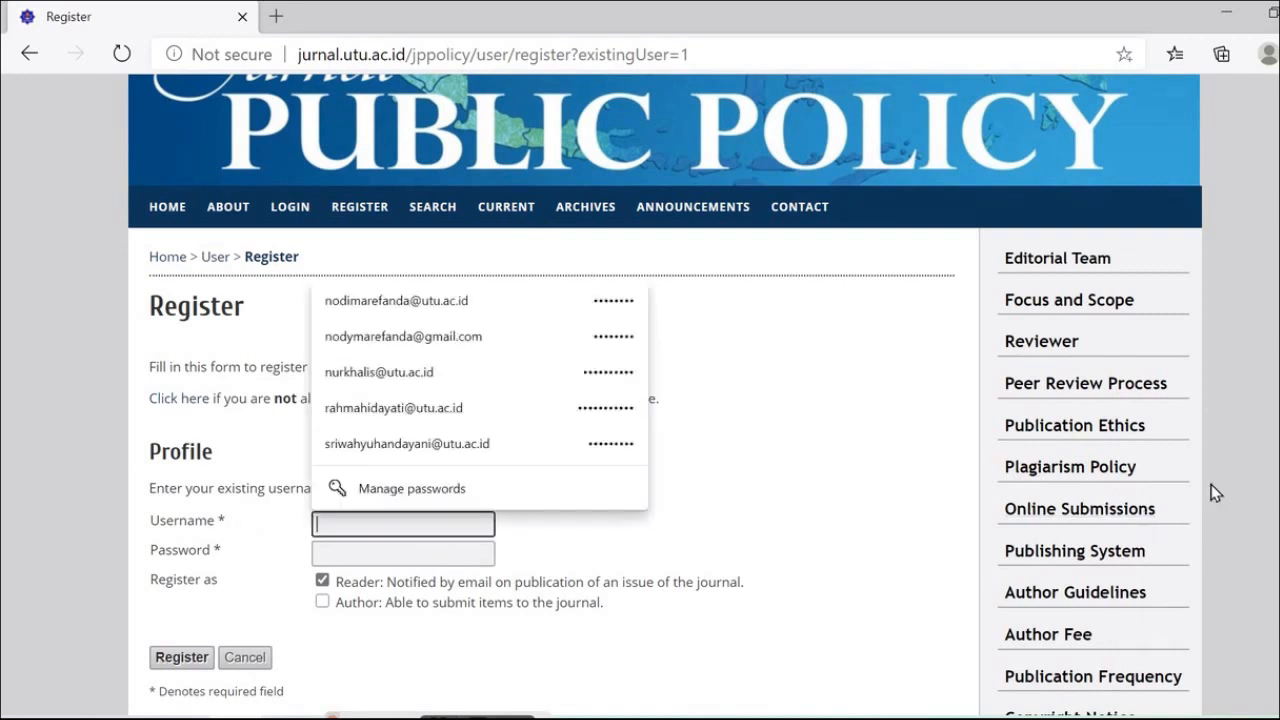
type("nodi")
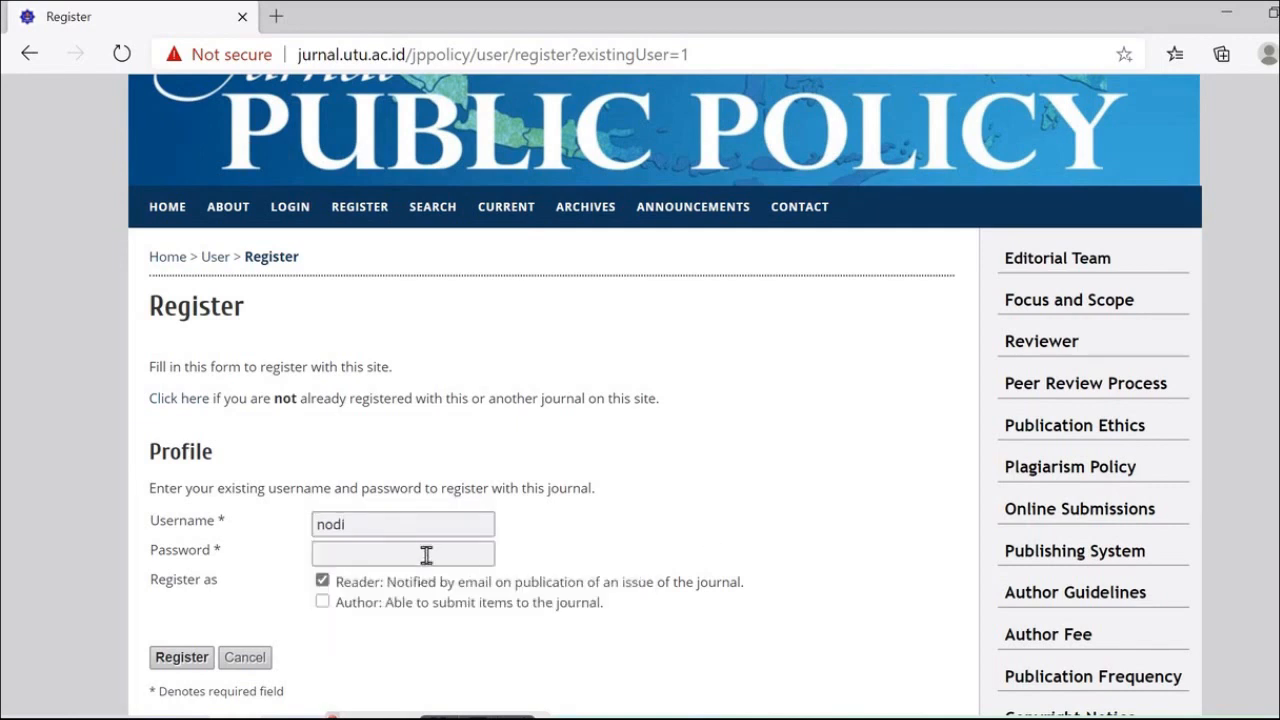
left_click(427, 553)
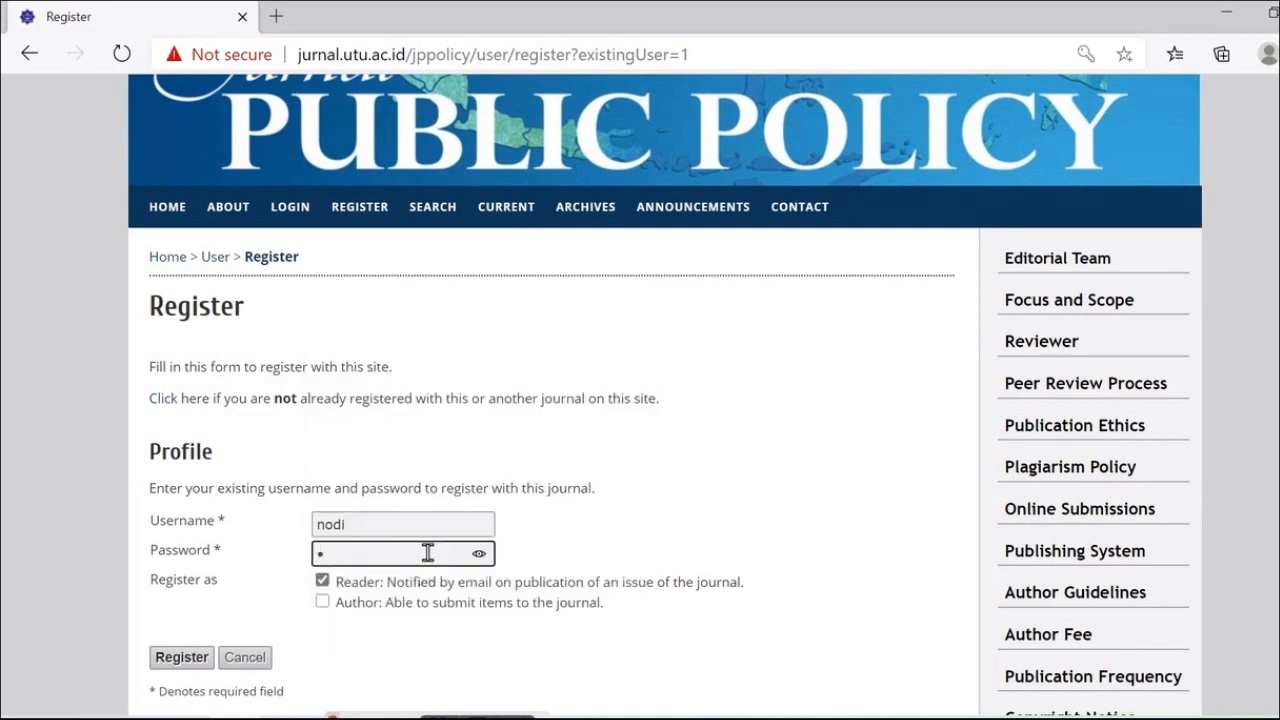
scroll(330, 545, "down", 1)
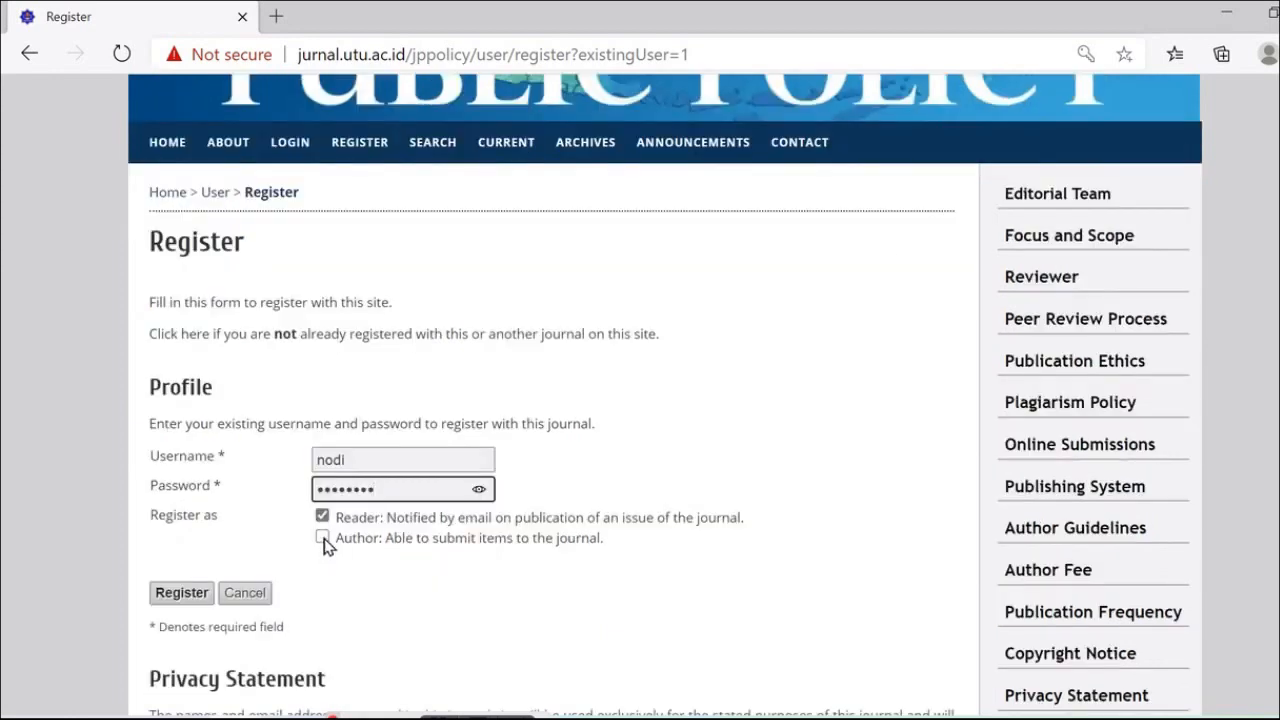
left_click(322, 539)
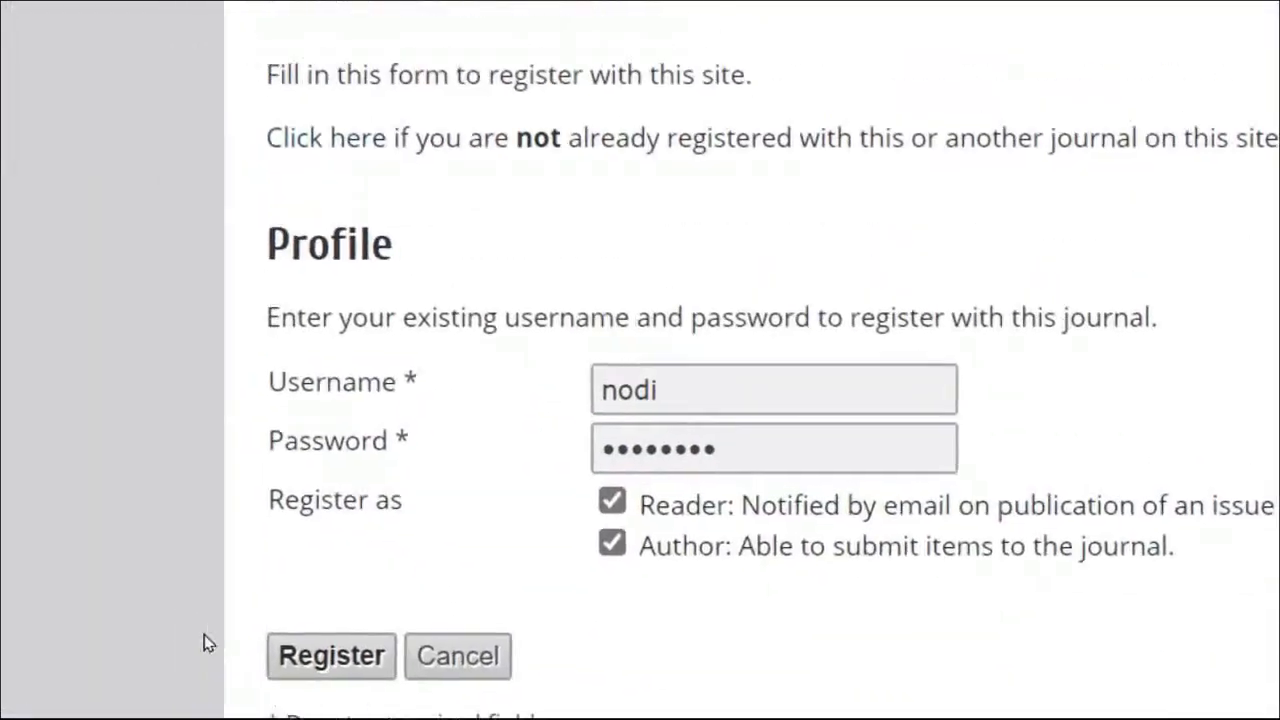
left_click(340, 655)
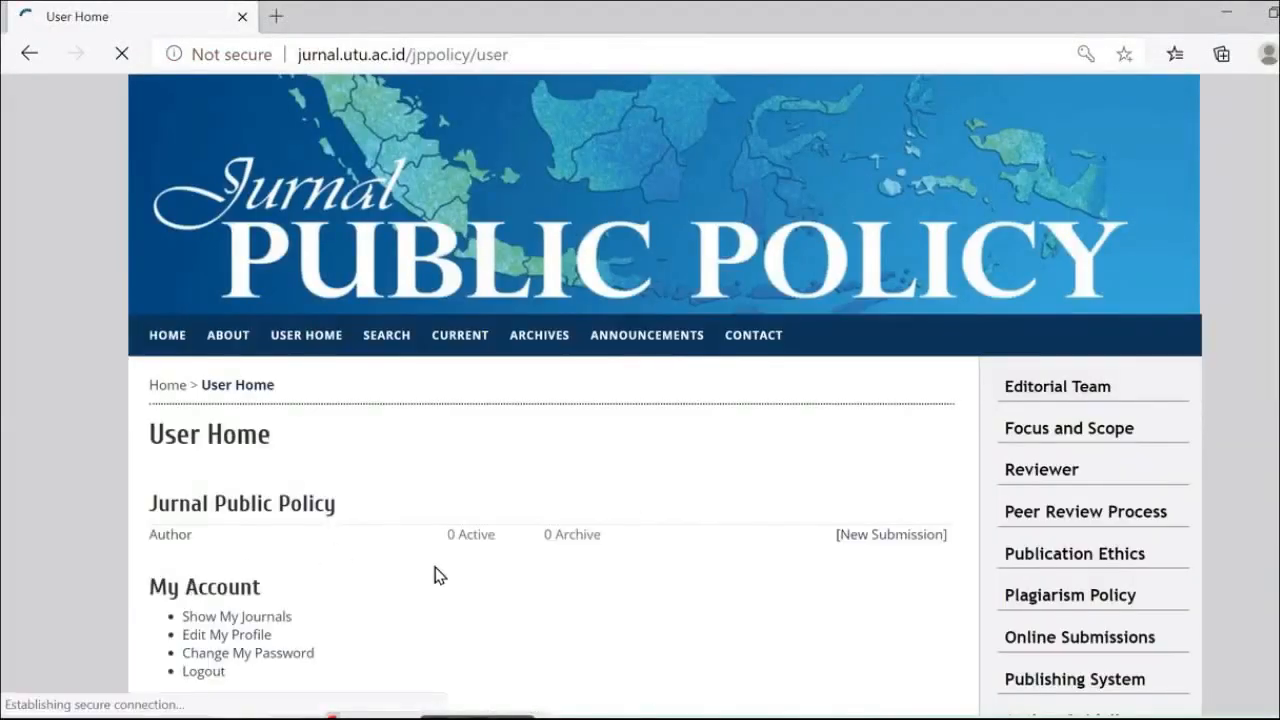
scroll(497, 606, "down", 1)
scroll(497, 606, "up", 1)
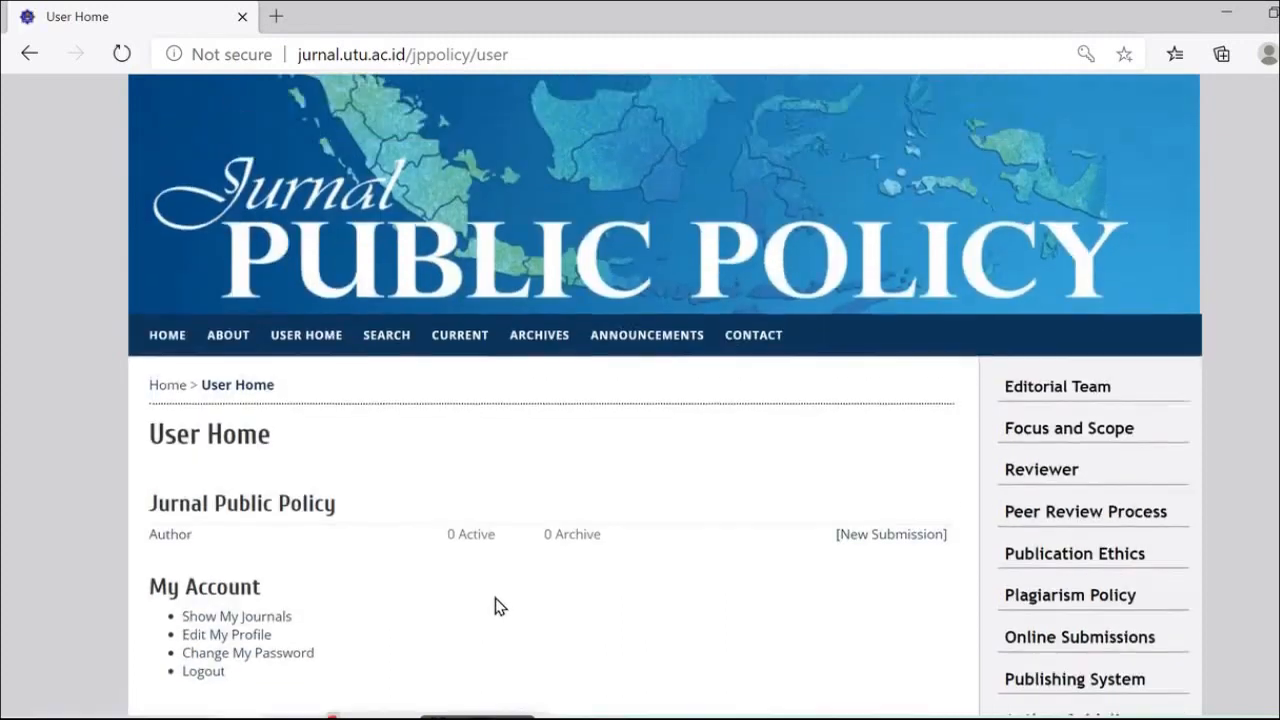
scroll(497, 606, "down", 3)
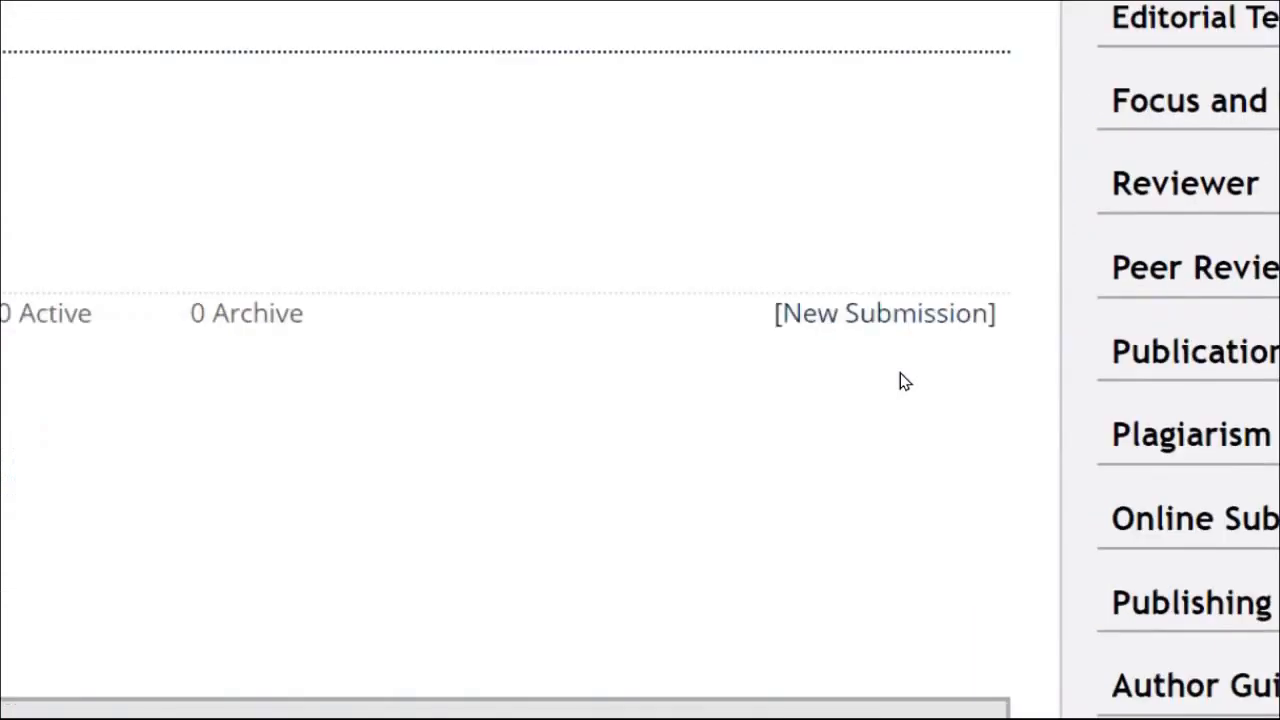
left_click(884, 316)
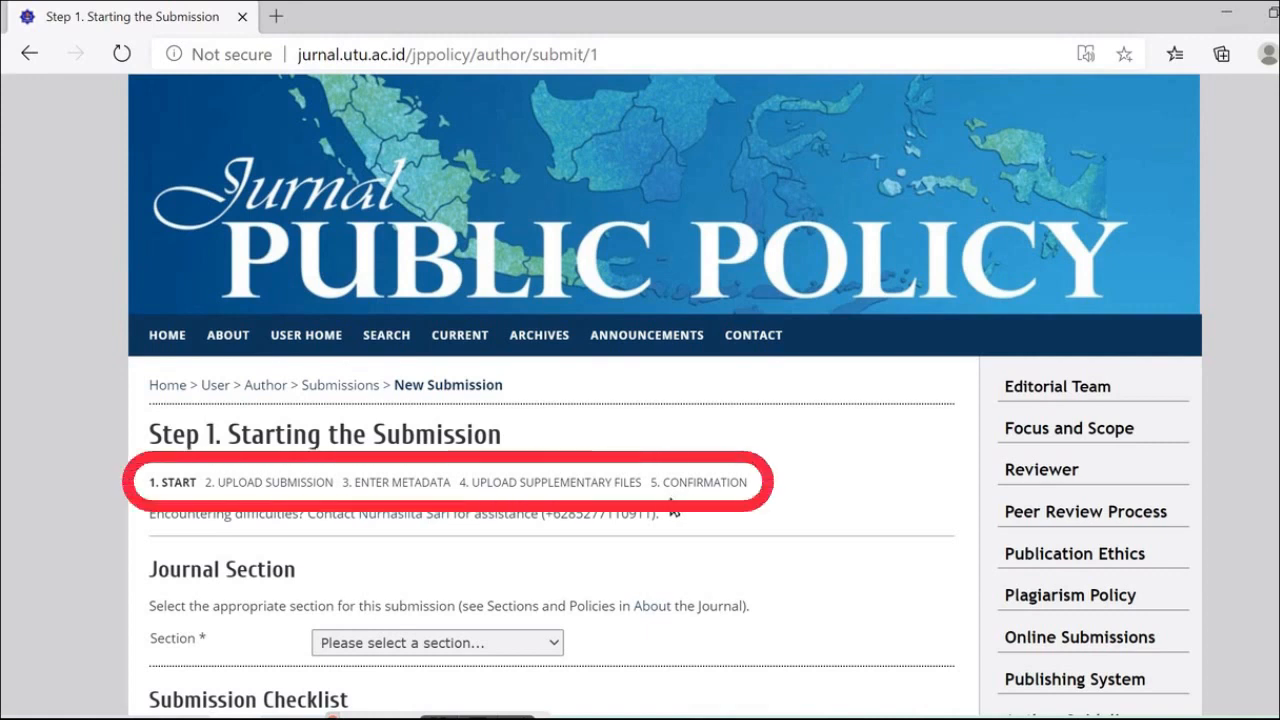
scroll(665, 514, "down", 1)
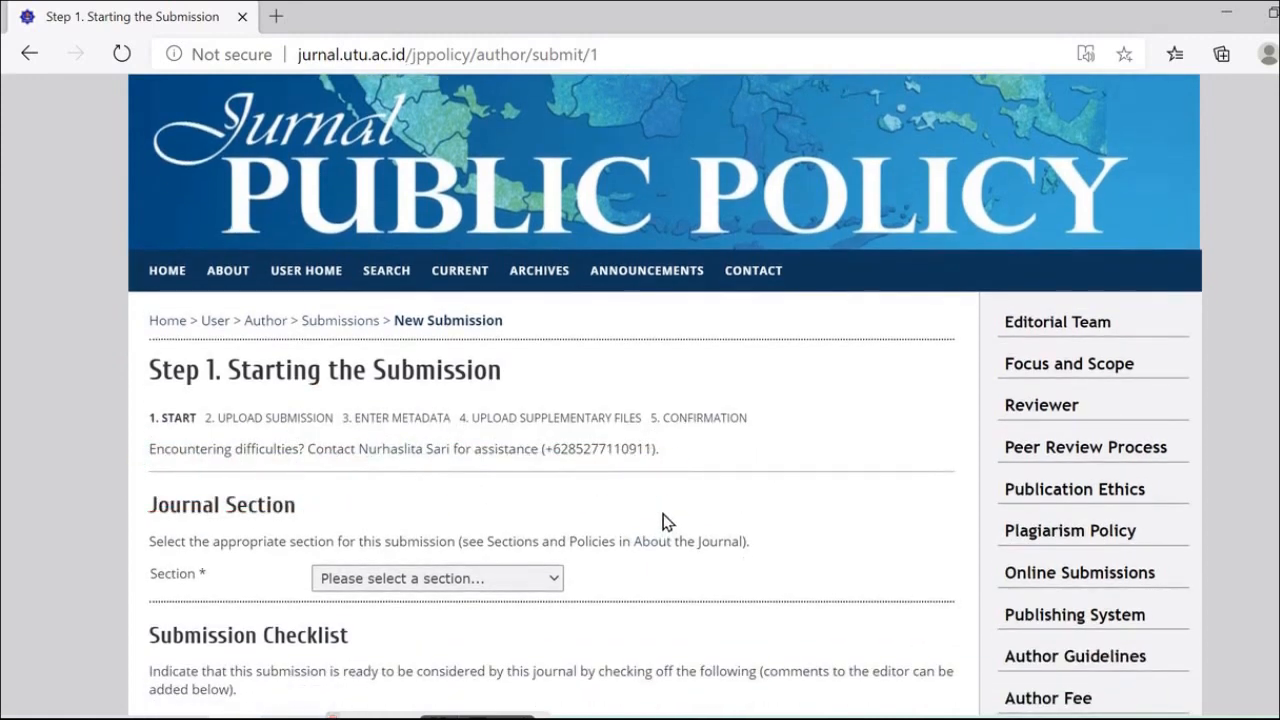
scroll(663, 520, "down", 3)
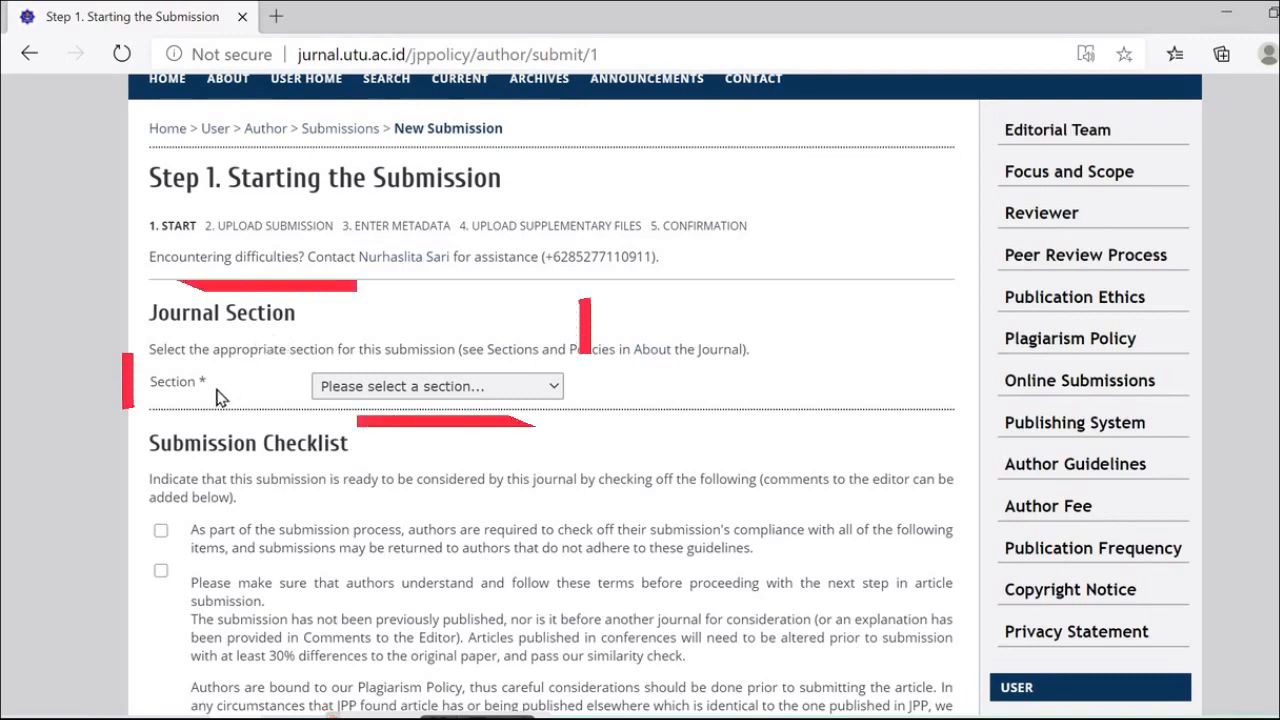
left_click(366, 394)
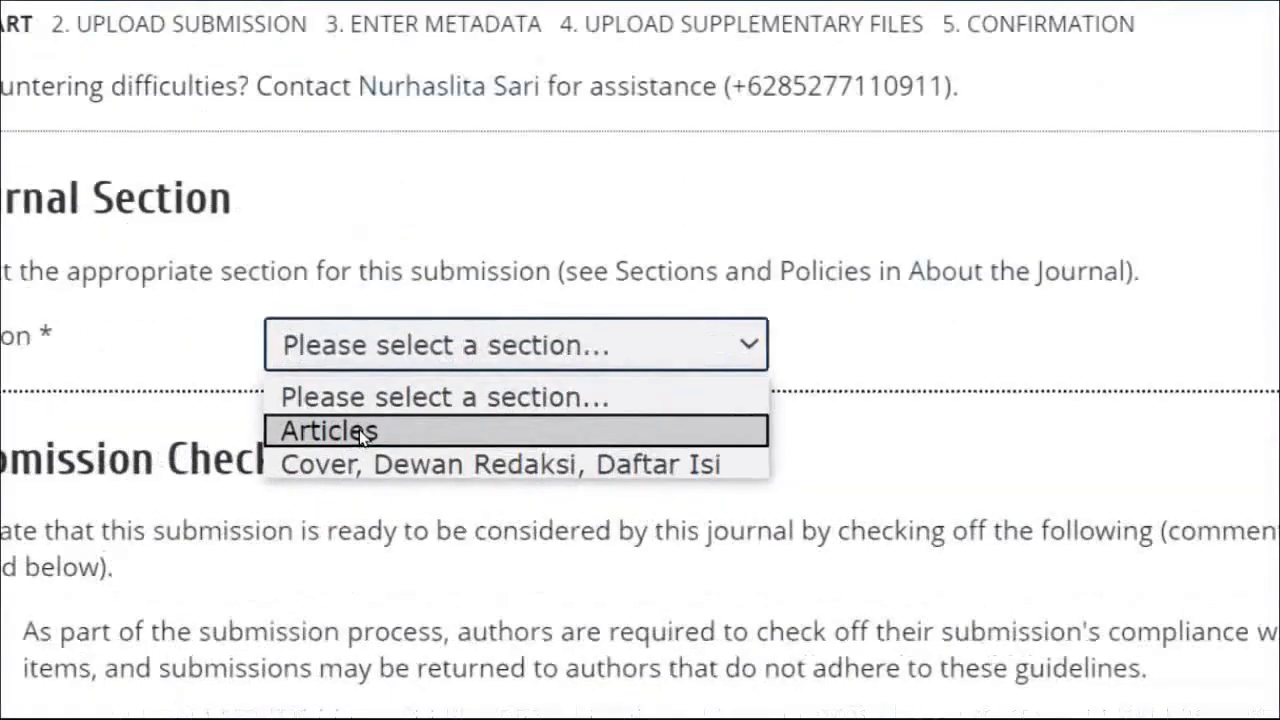
Choose Articles as the submission's journal section
left_click(362, 436)
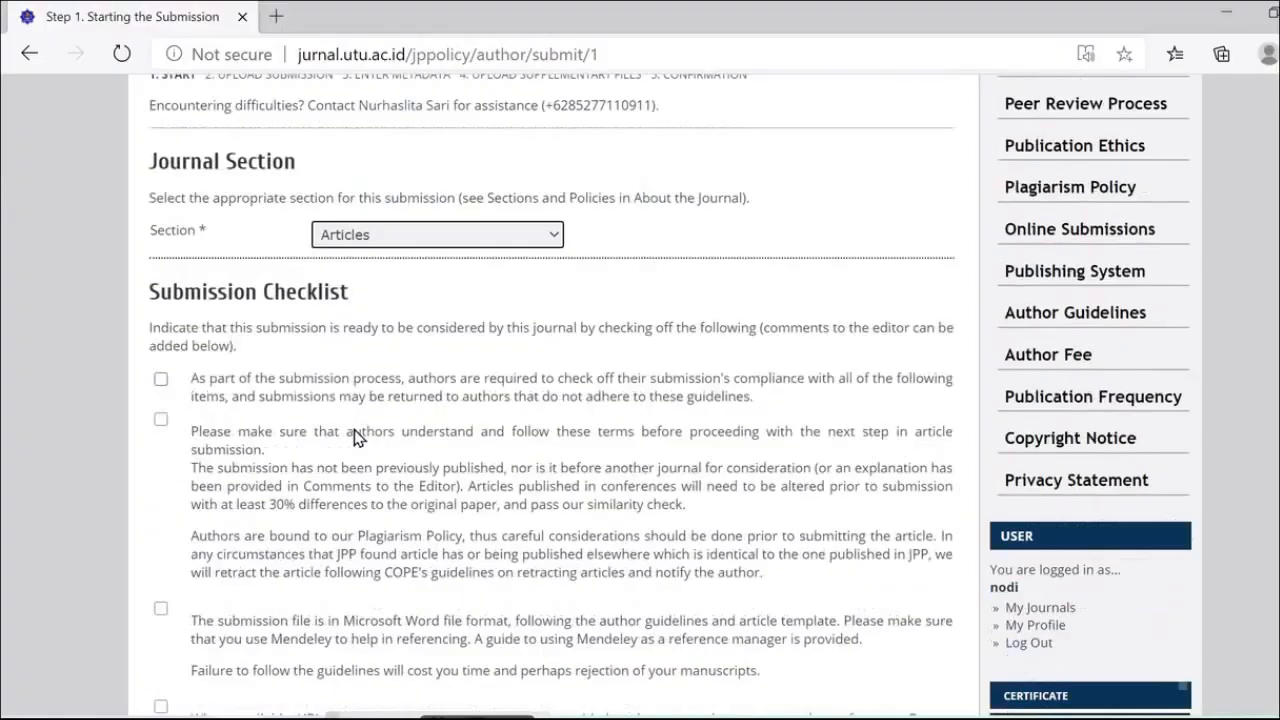
scroll(180, 660, "down", 1)
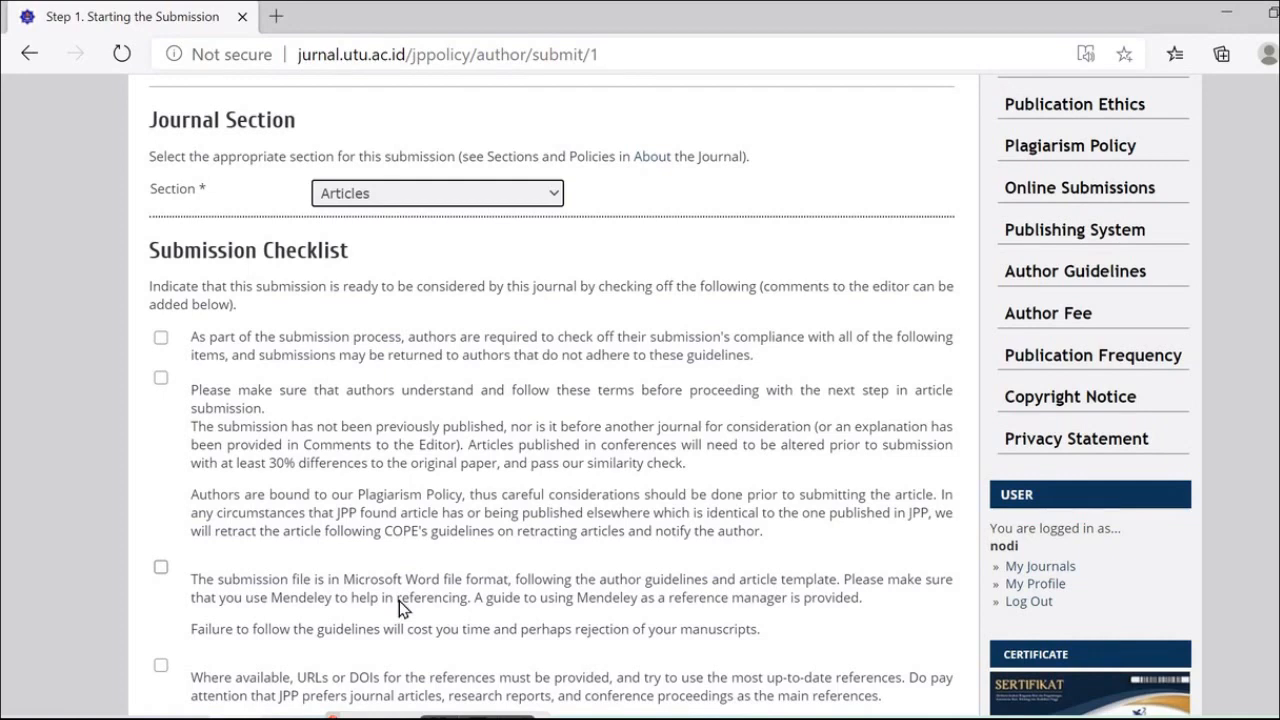
scroll(400, 607, "down", 1)
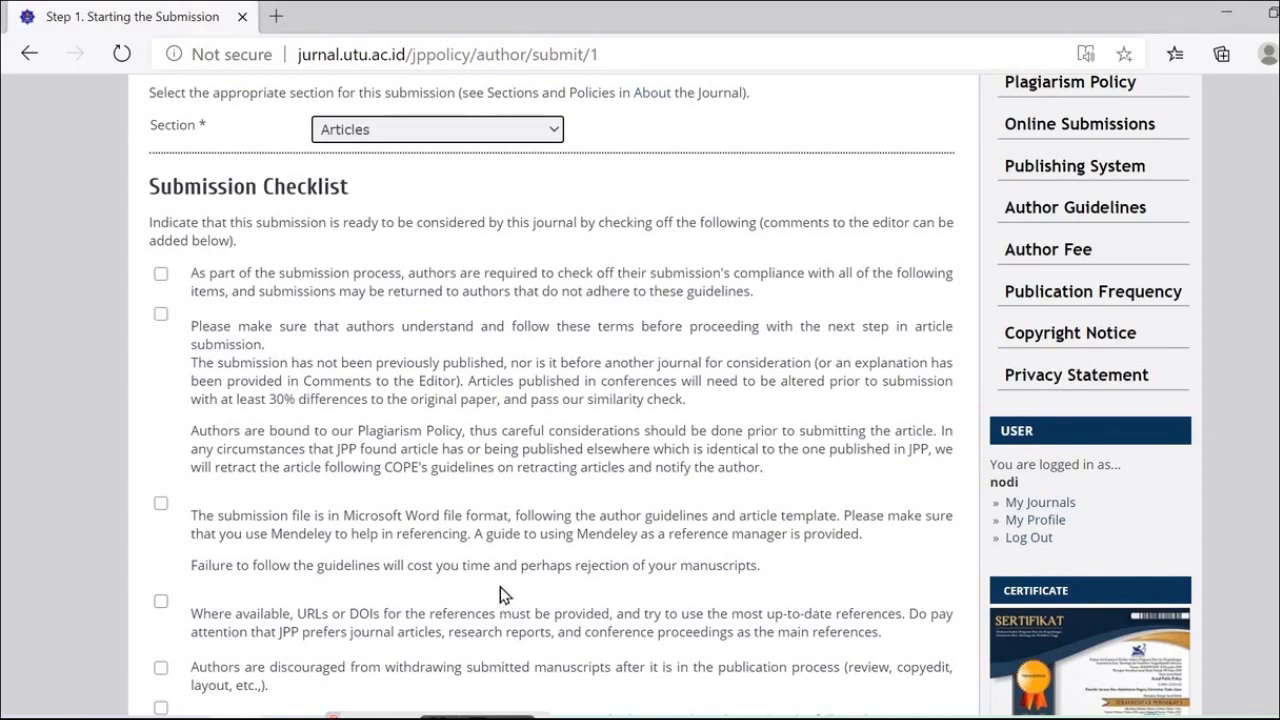
scroll(500, 591, "down", 1)
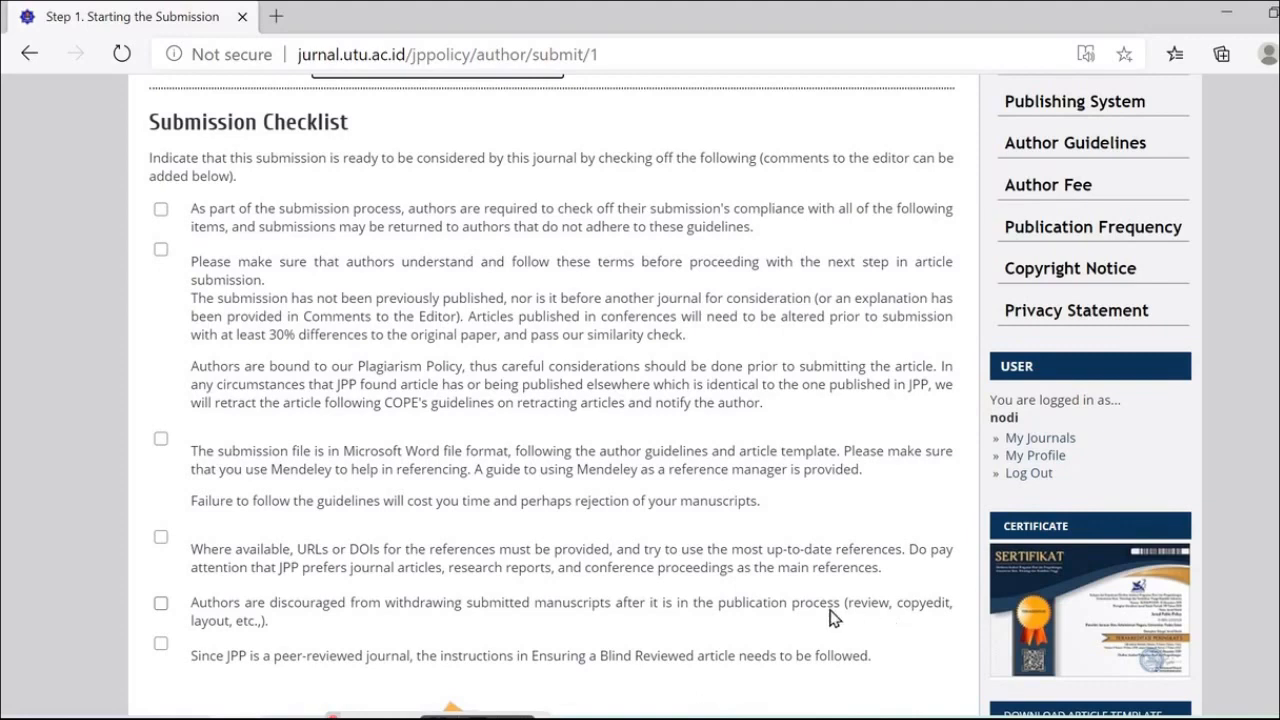
scroll(833, 618, "down", 1)
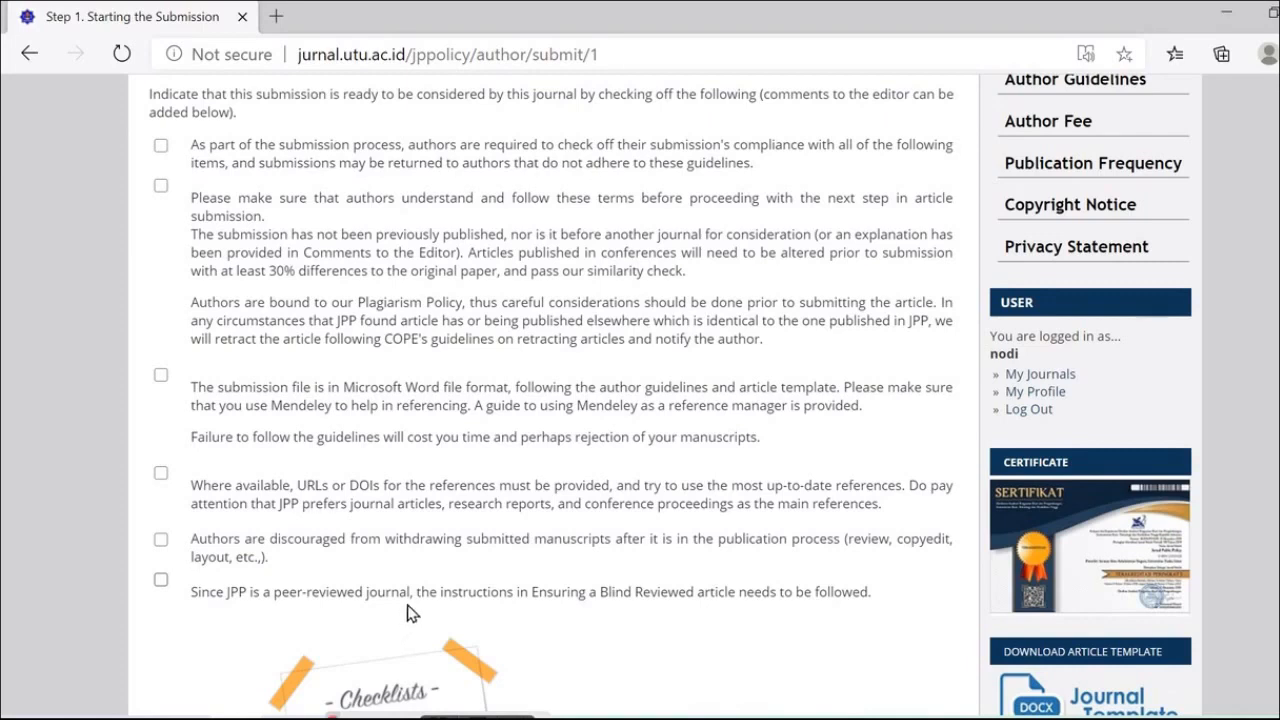
scroll(400, 618, "down", 3)
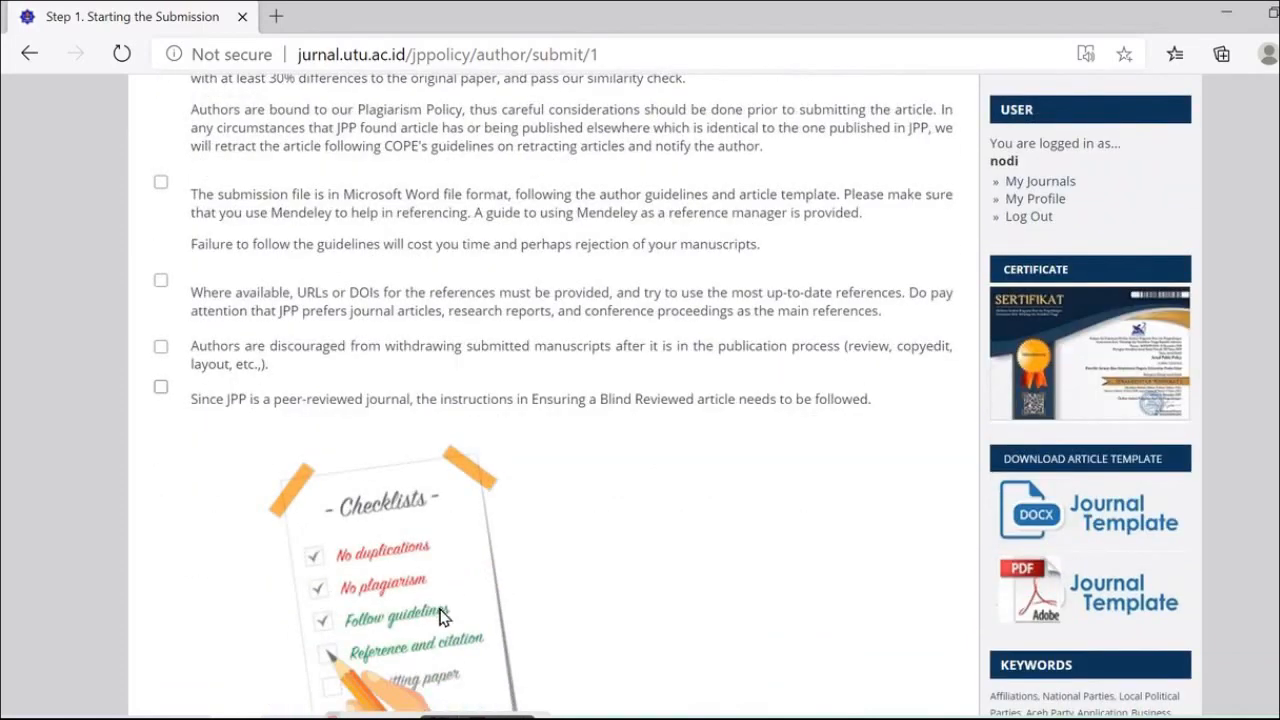
scroll(440, 615, "up", 4)
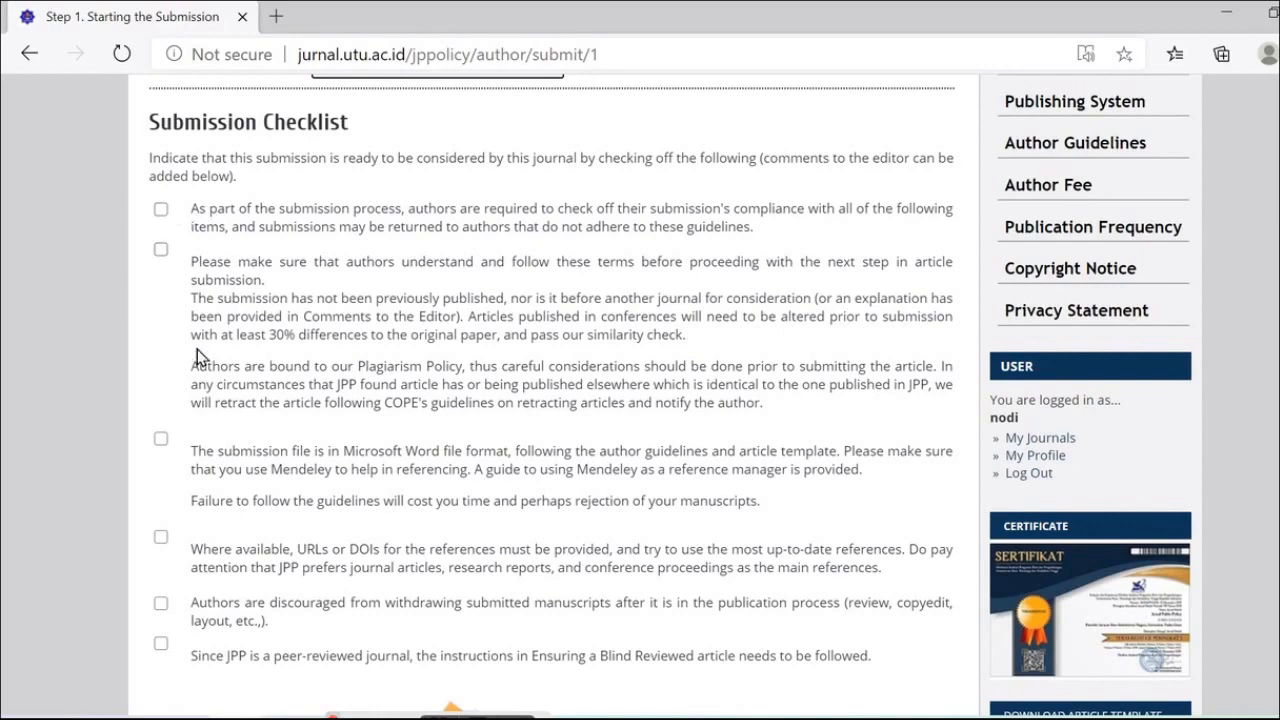
Tick all six checklist items, from author compliance and Word format through blind review
left_click(161, 210)
left_click(161, 249)
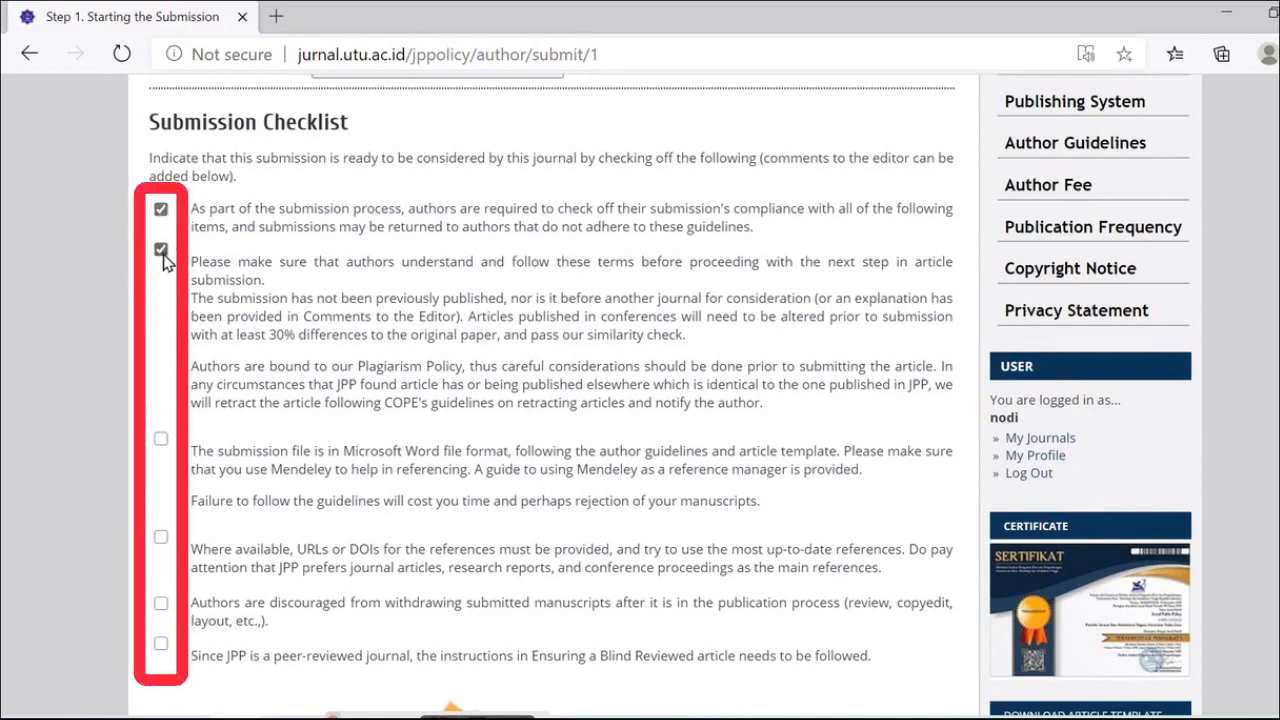
left_click(161, 438)
left_click(161, 537)
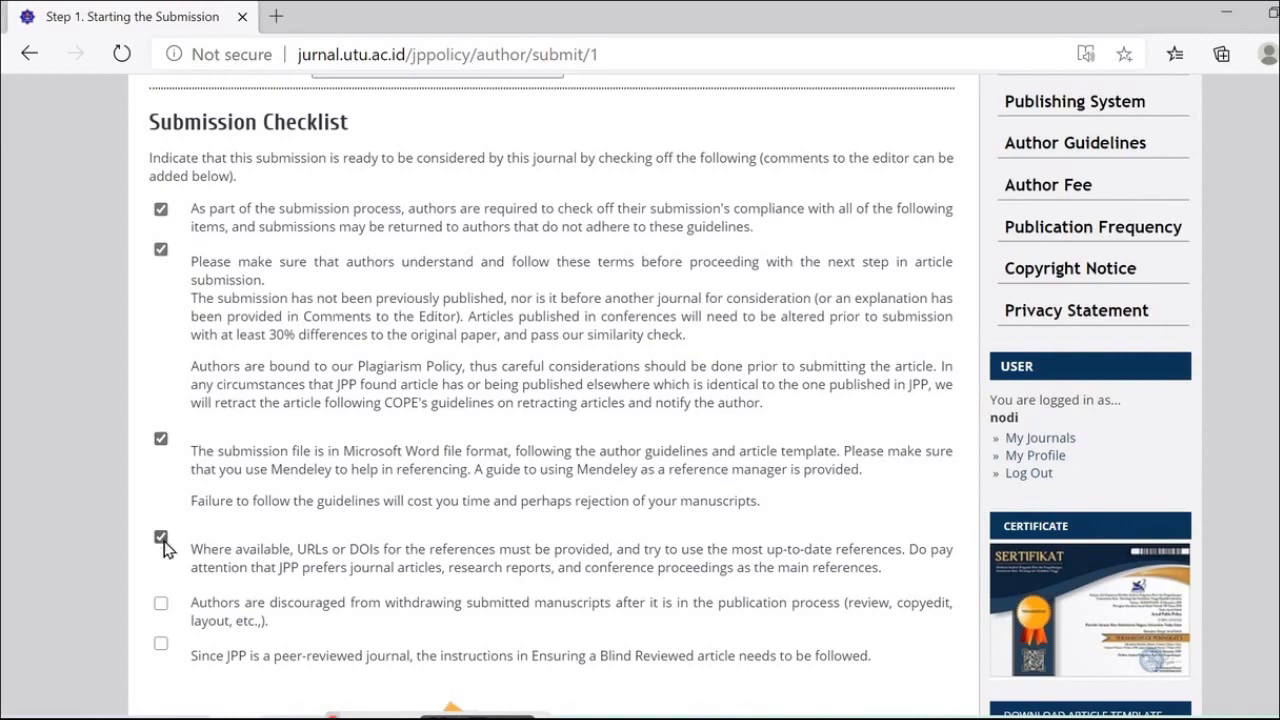
left_click(161, 603)
left_click(161, 645)
scroll(364, 500, "down", 5)
scroll(366, 483, "down", 10)
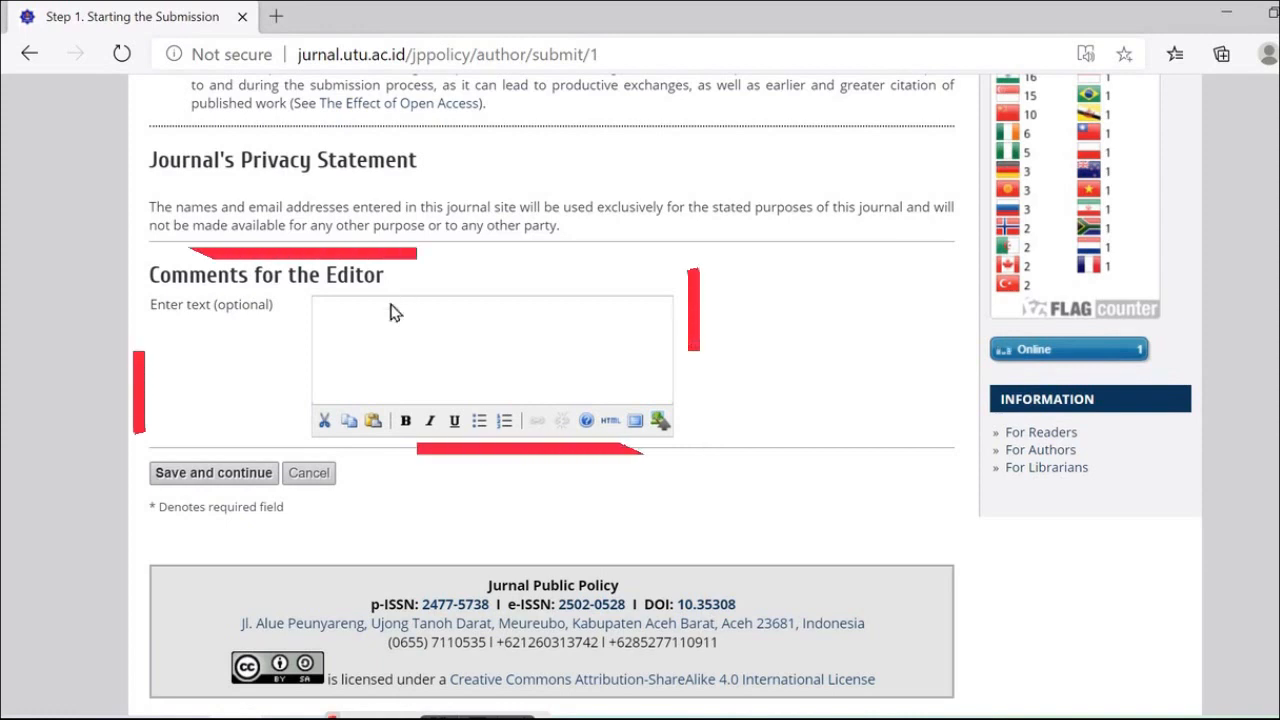
Comment to the editor asking that the article be processed and published this year, then save Step 1
left_click(344, 328)
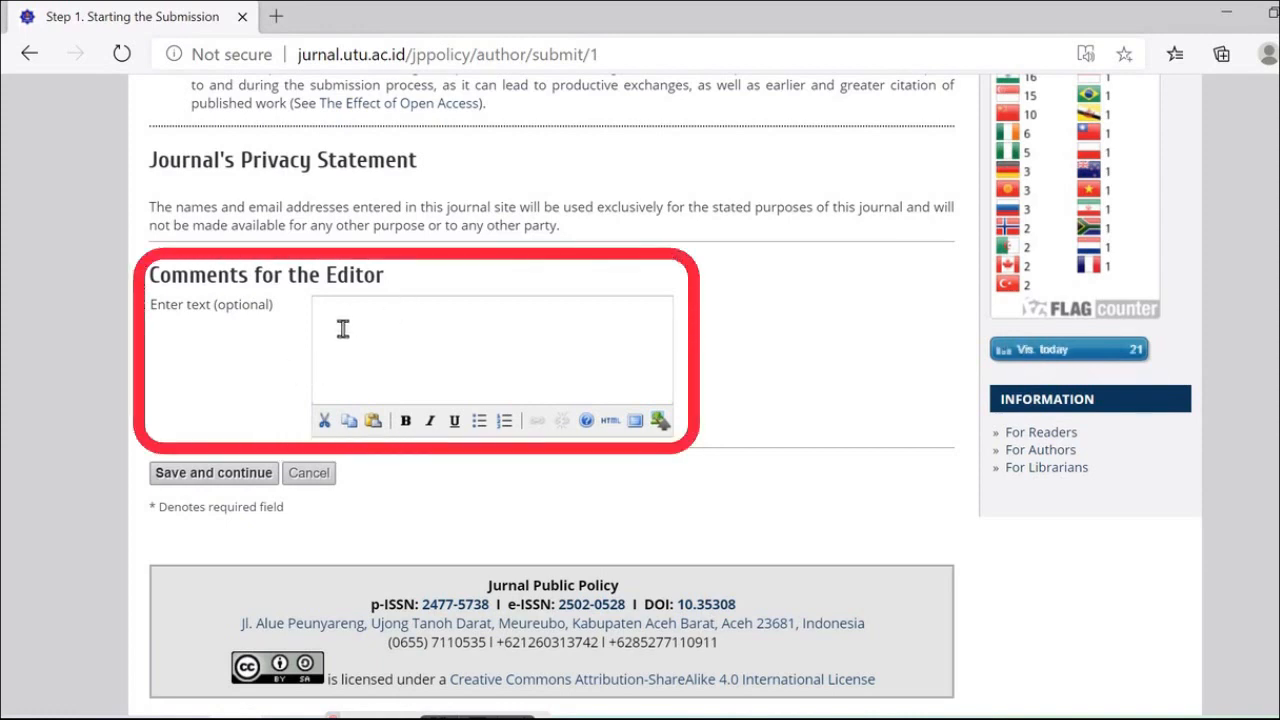
type("yth. ")
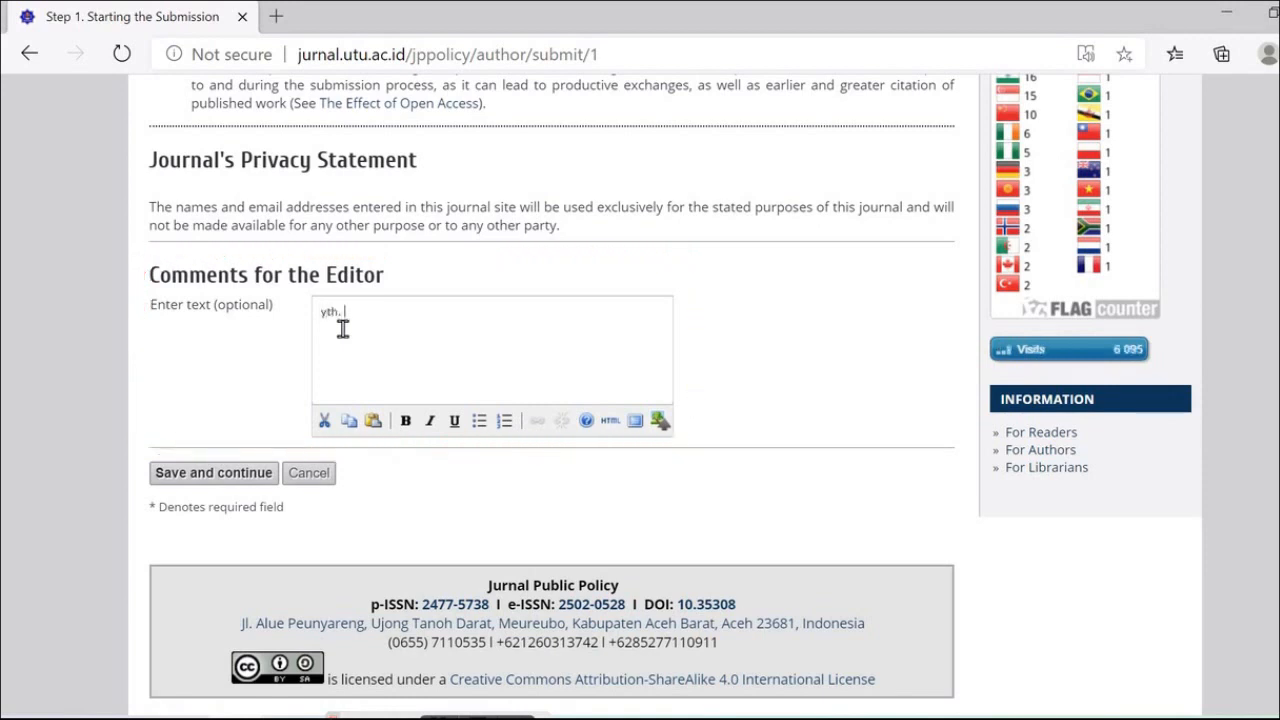
type("pengelola jurnal public policy")
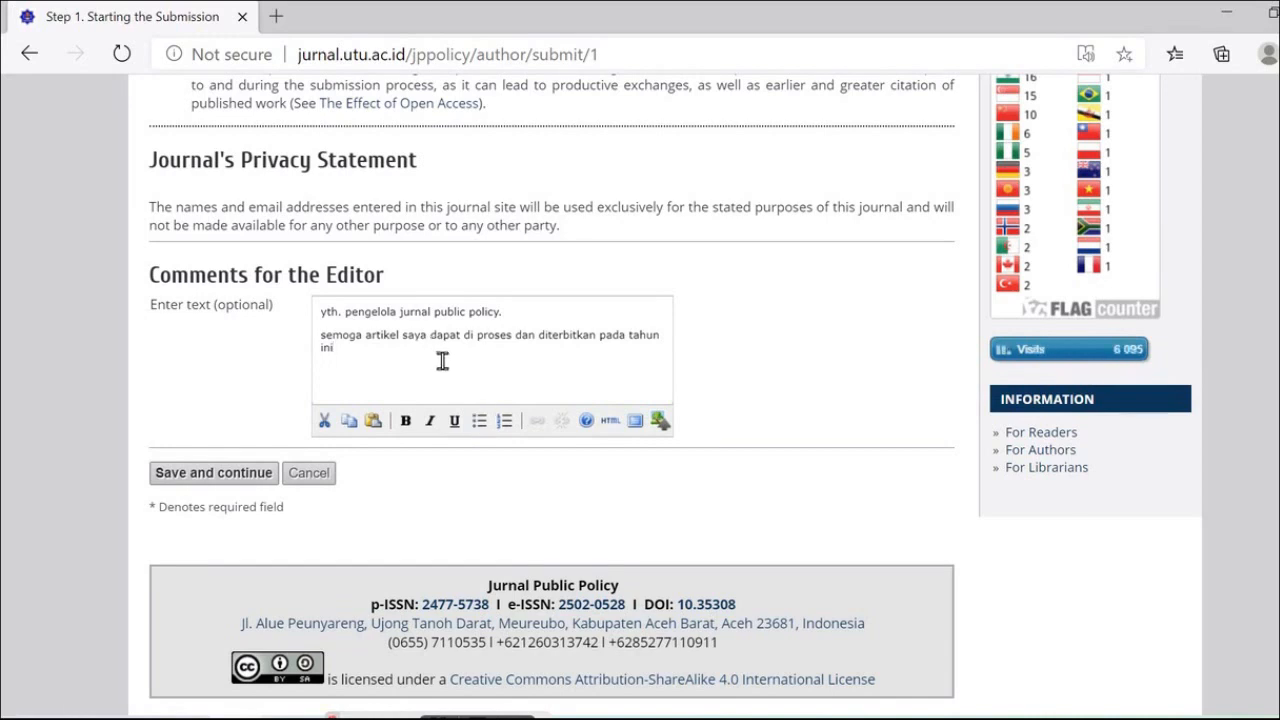
type(".")
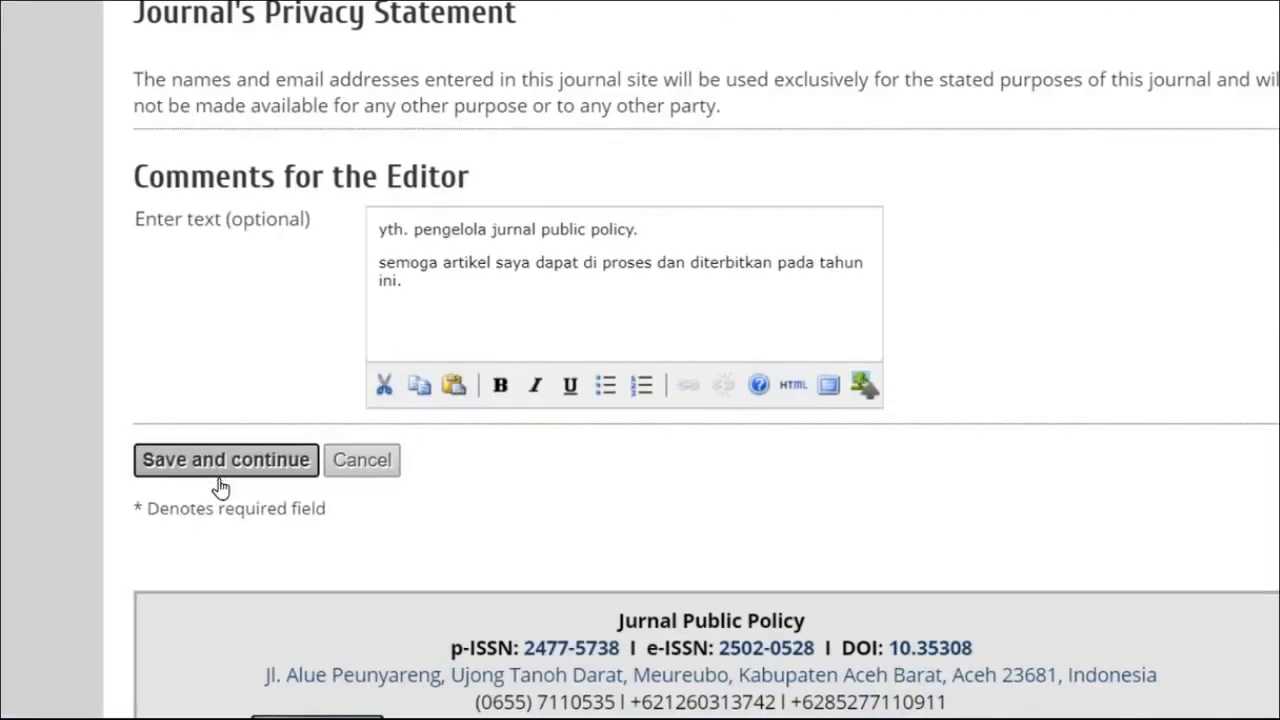
left_click(214, 474)
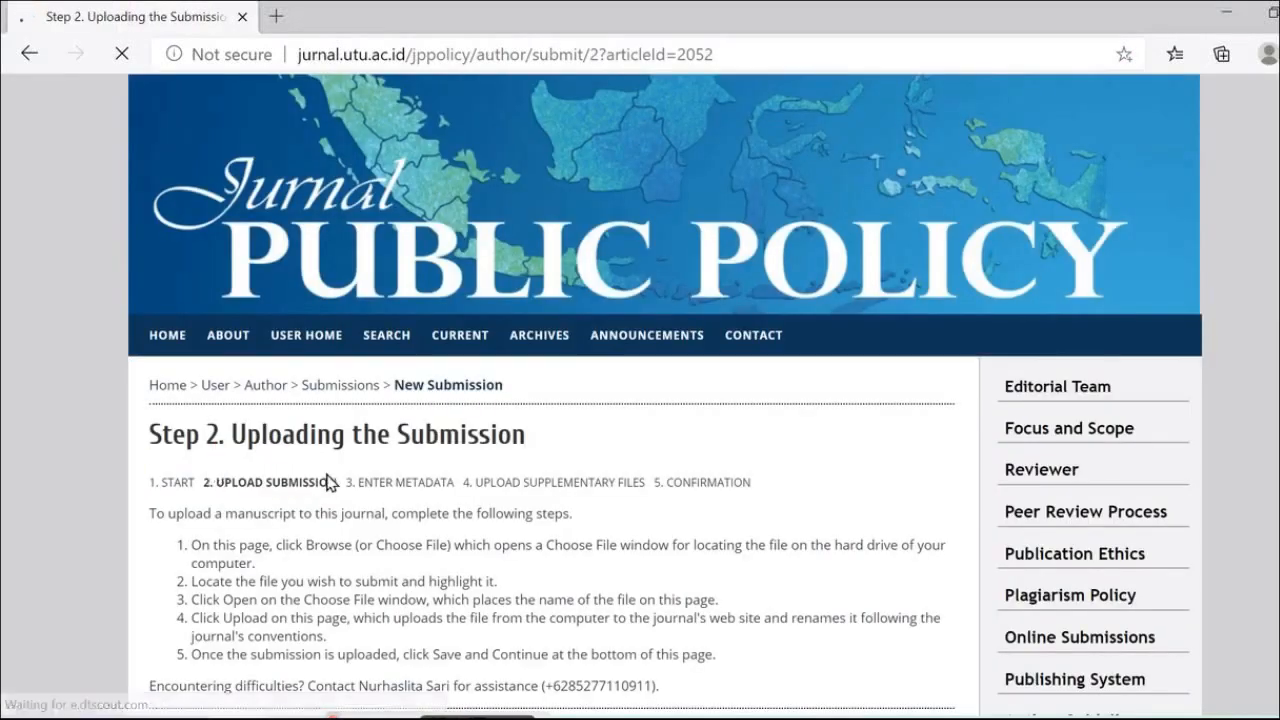
Scroll down to the empty Submission File section of Step 2
scroll(330, 483, "down", 1)
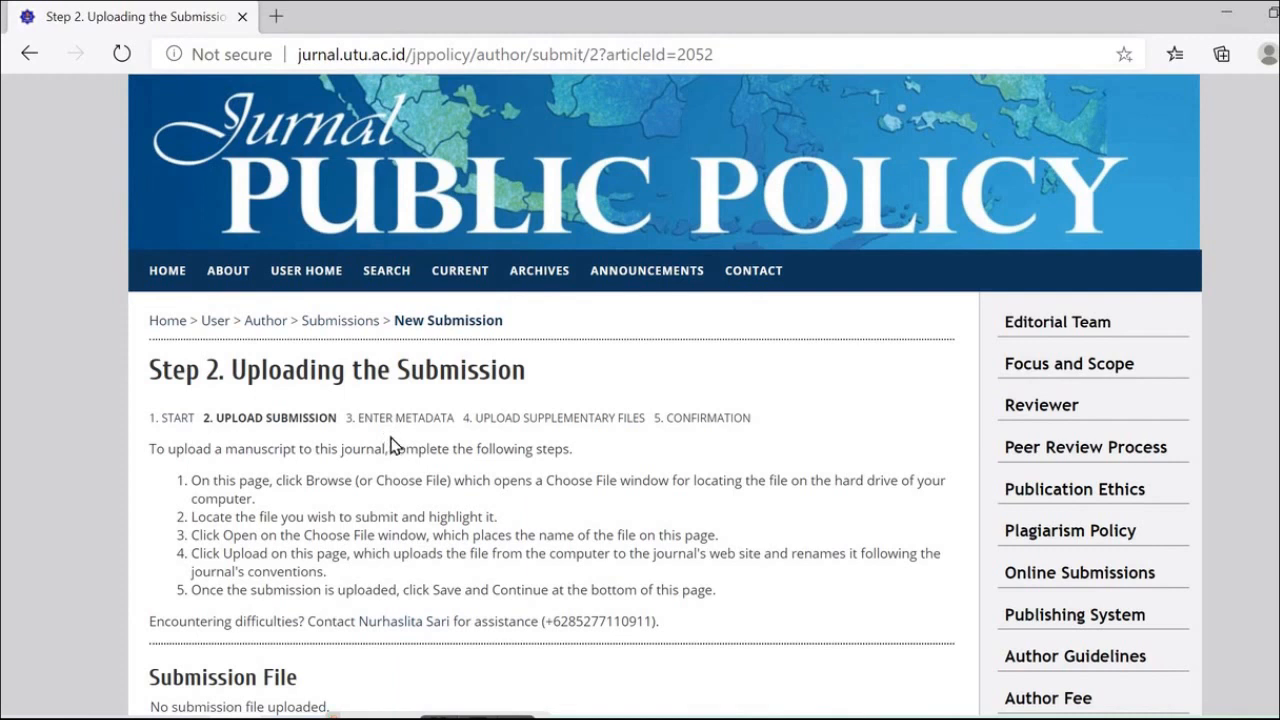
scroll(392, 437, "down", 3)
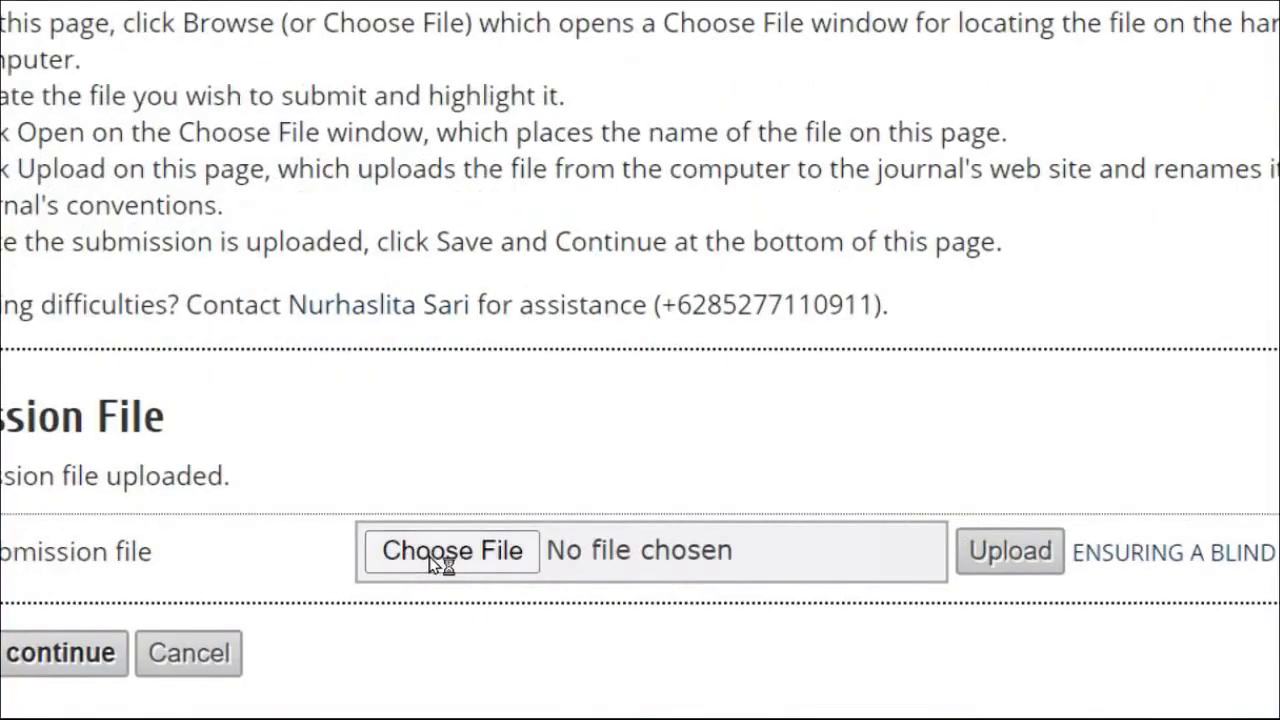
Upload Artikel.docx as the manuscript (2052-4628-1-SM.docx, 83KB) and save Step 2
left_click(432, 563)
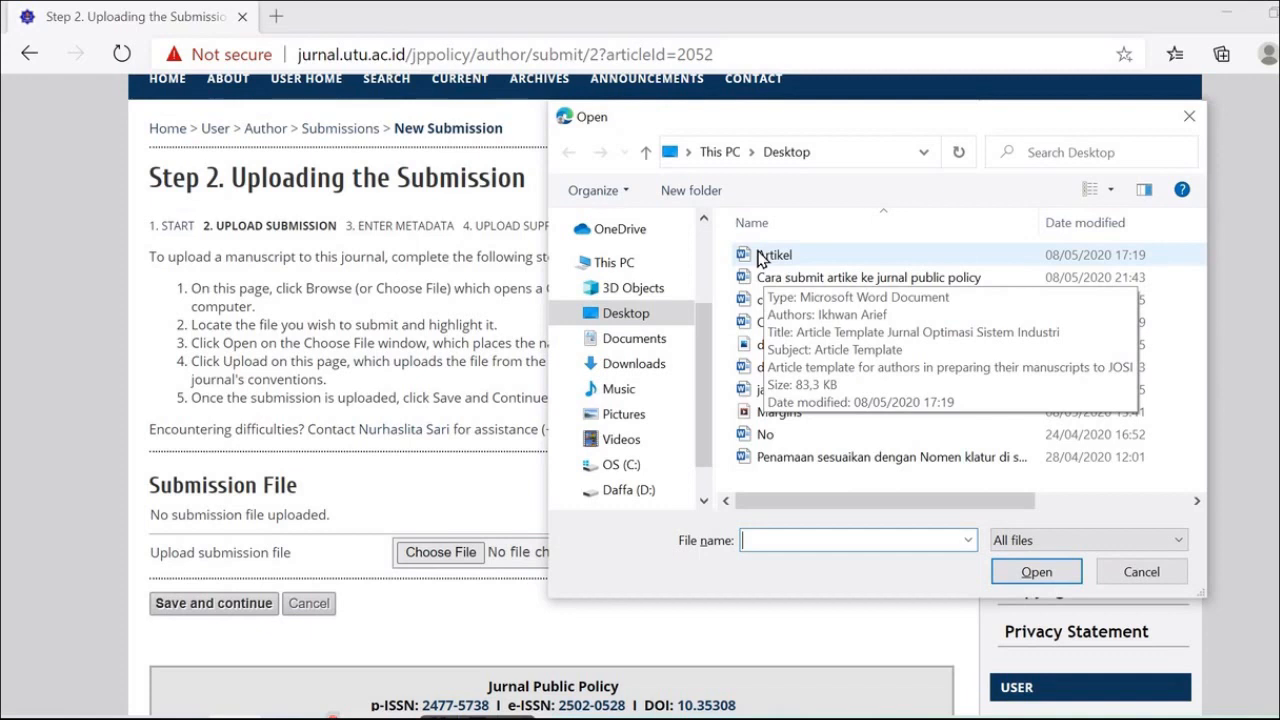
left_click(760, 258)
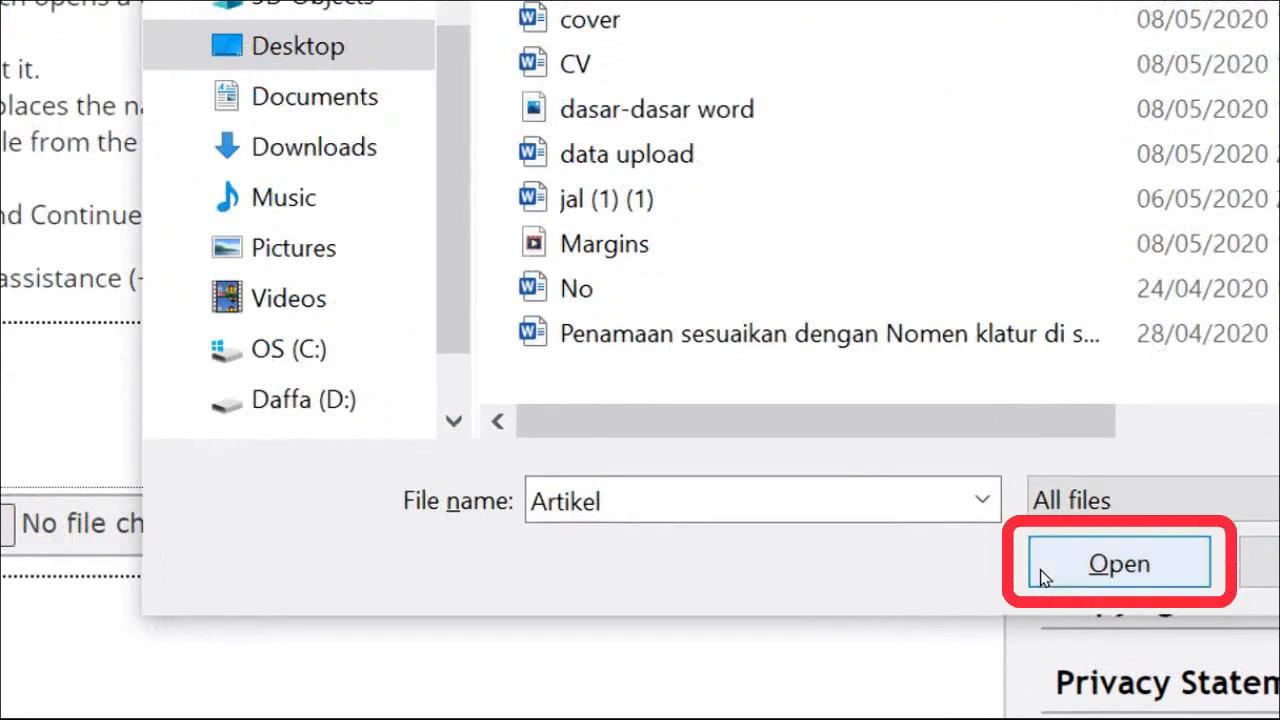
left_click(1000, 577)
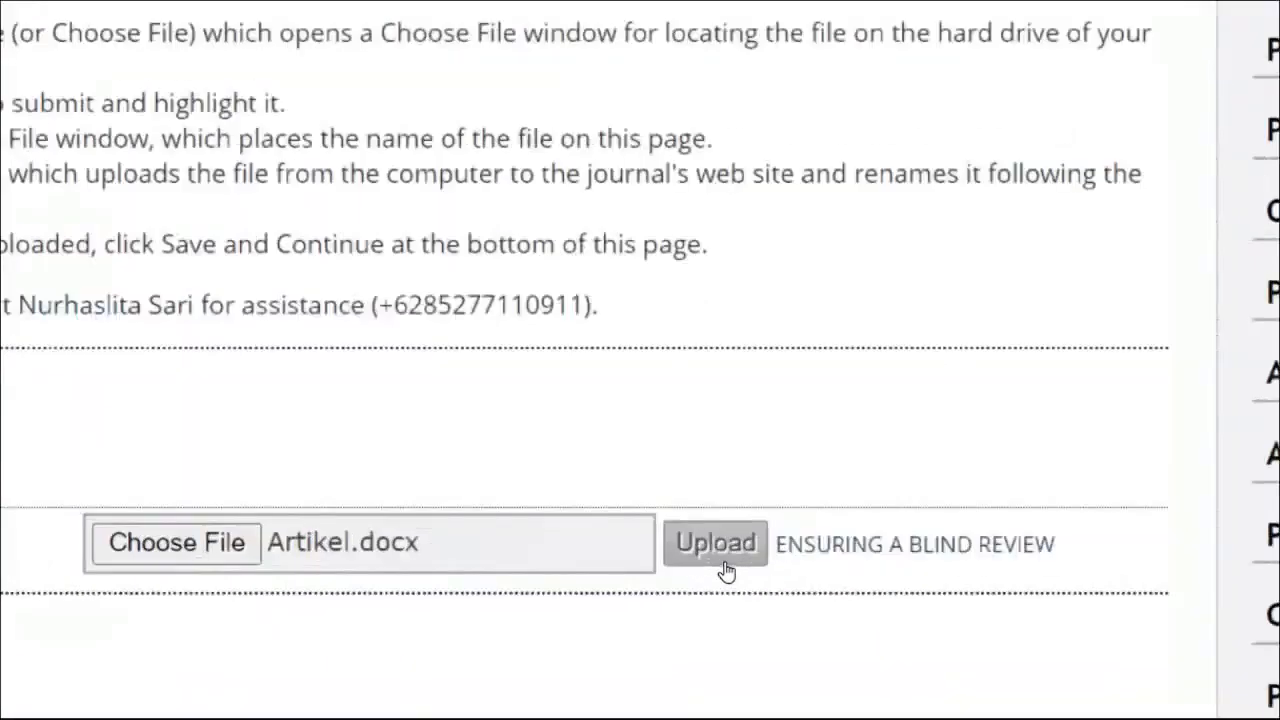
left_click(716, 545)
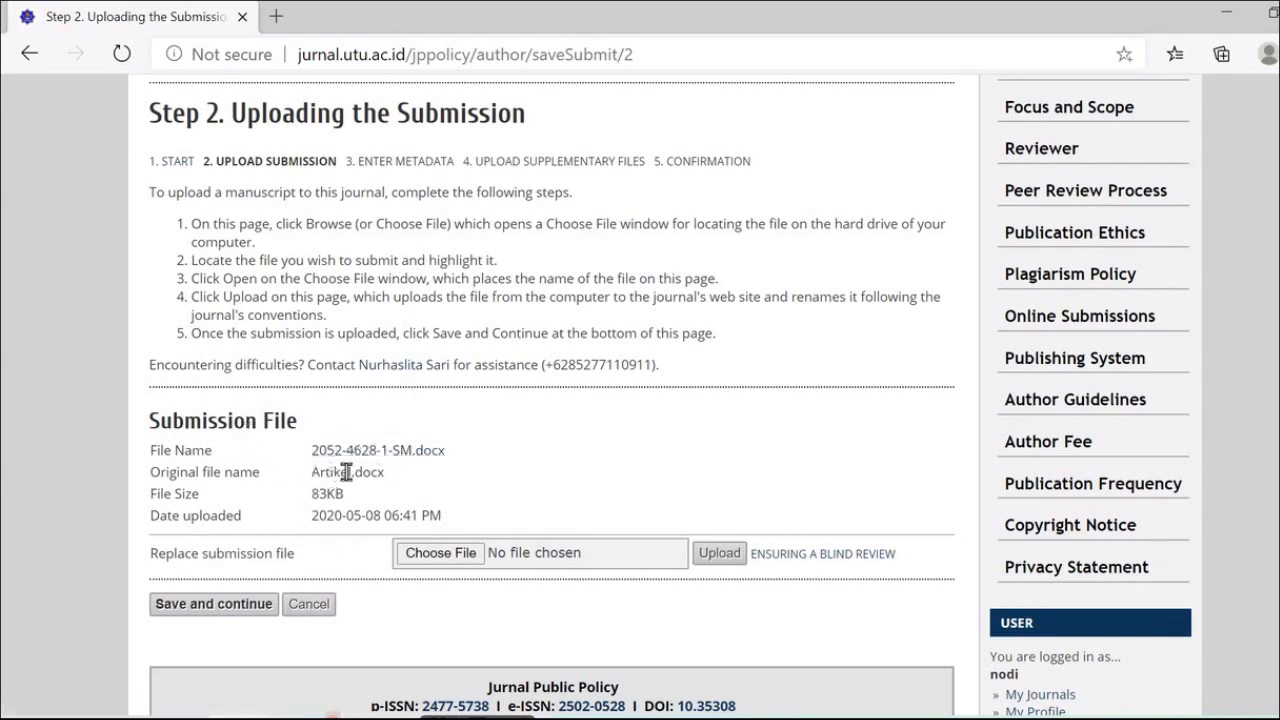
left_click(216, 610)
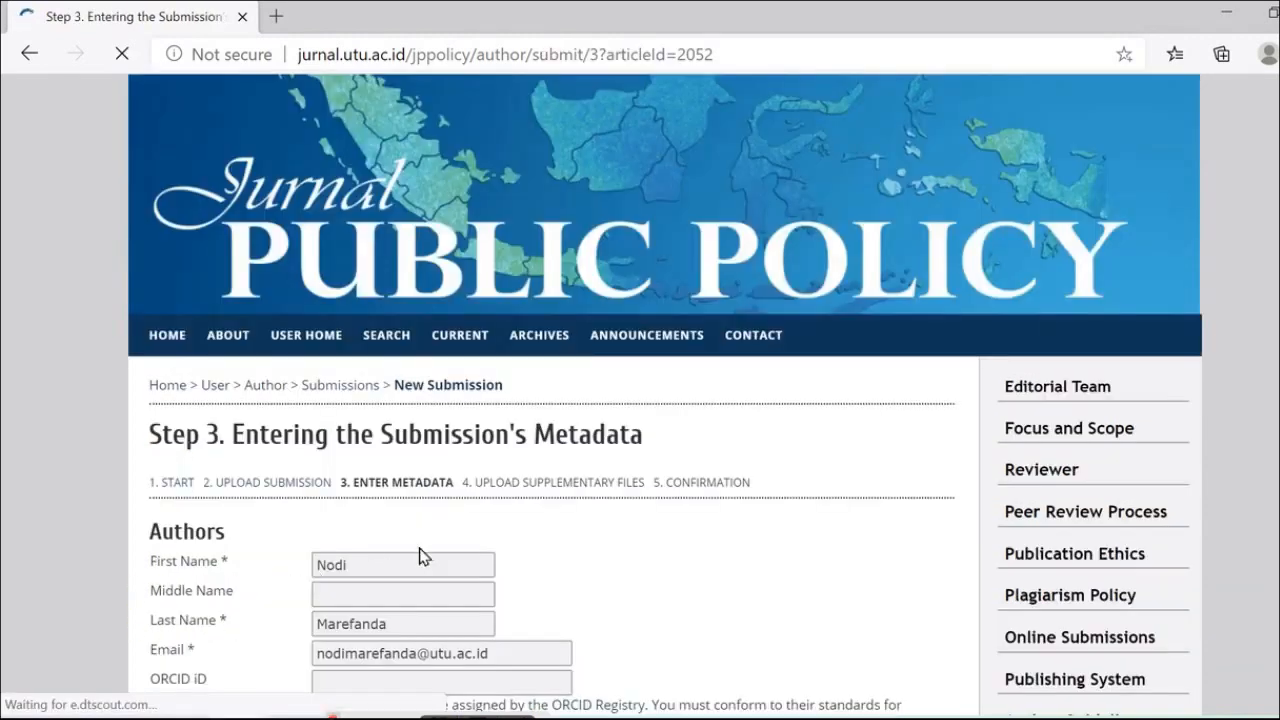
Review the first author's prefilled affiliation, country and bio, then minimize the browser
scroll(529, 557, "down", 1)
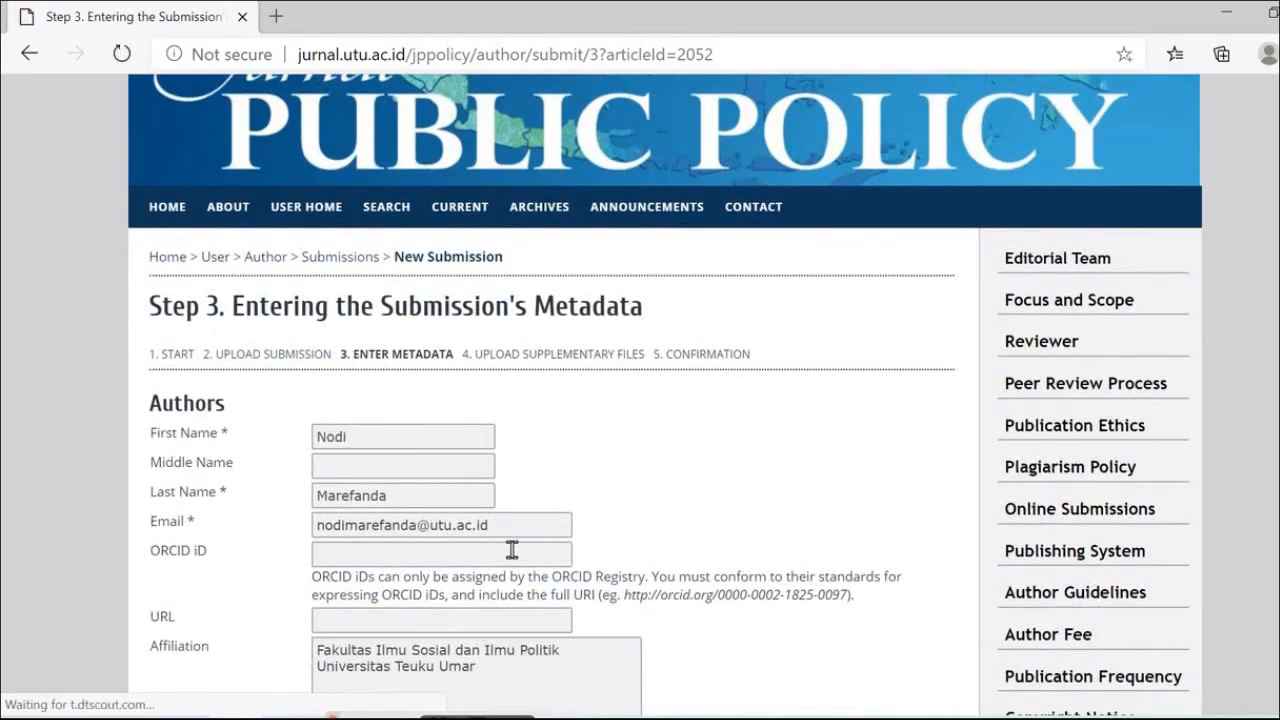
scroll(508, 551, "down", 1)
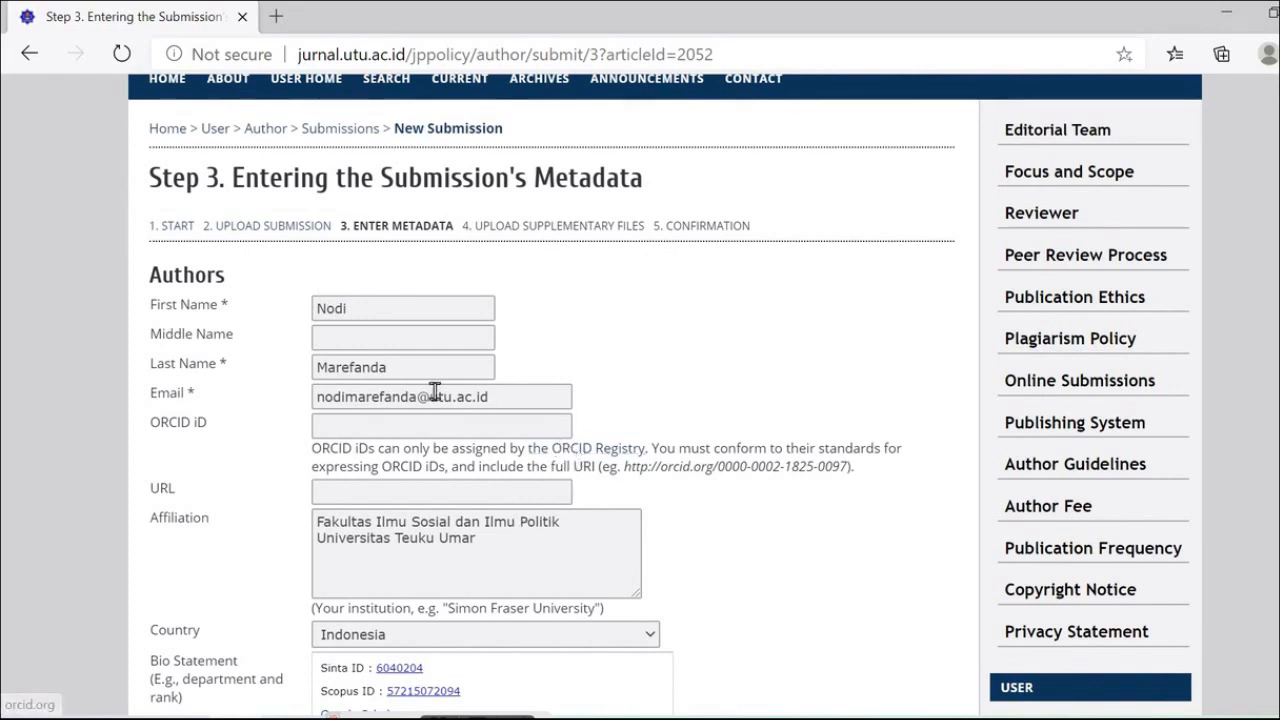
scroll(490, 472, "down", 2)
scroll(490, 472, "up", 2)
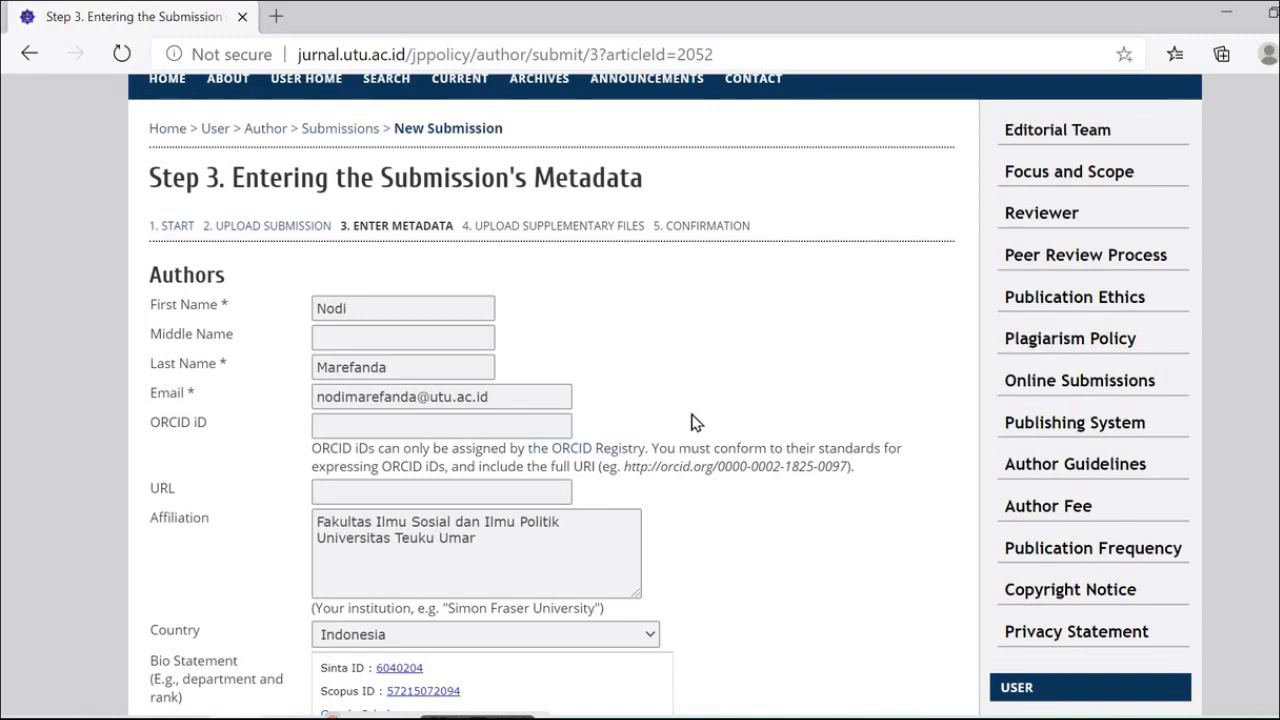
scroll(688, 420, "down", 3)
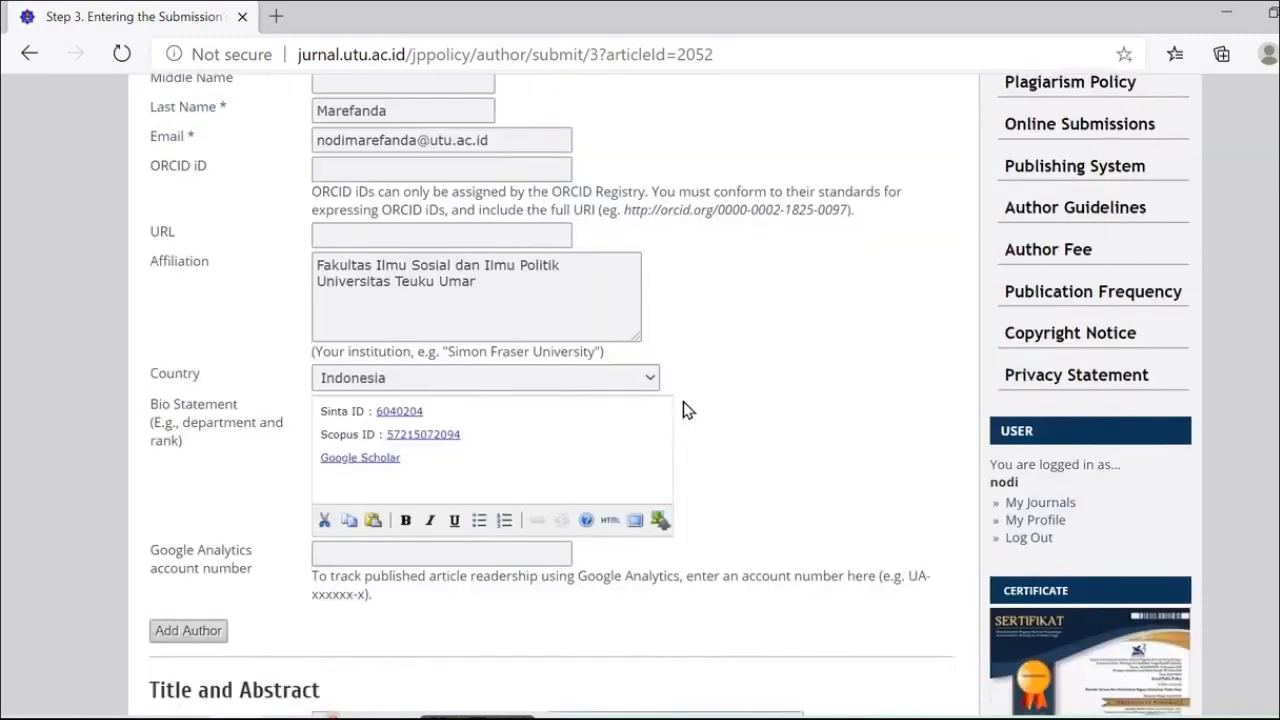
left_click(1226, 12)
Add a second author, splitting the co-author's name copied from the Word byline into first and last name
left_click(186, 633)
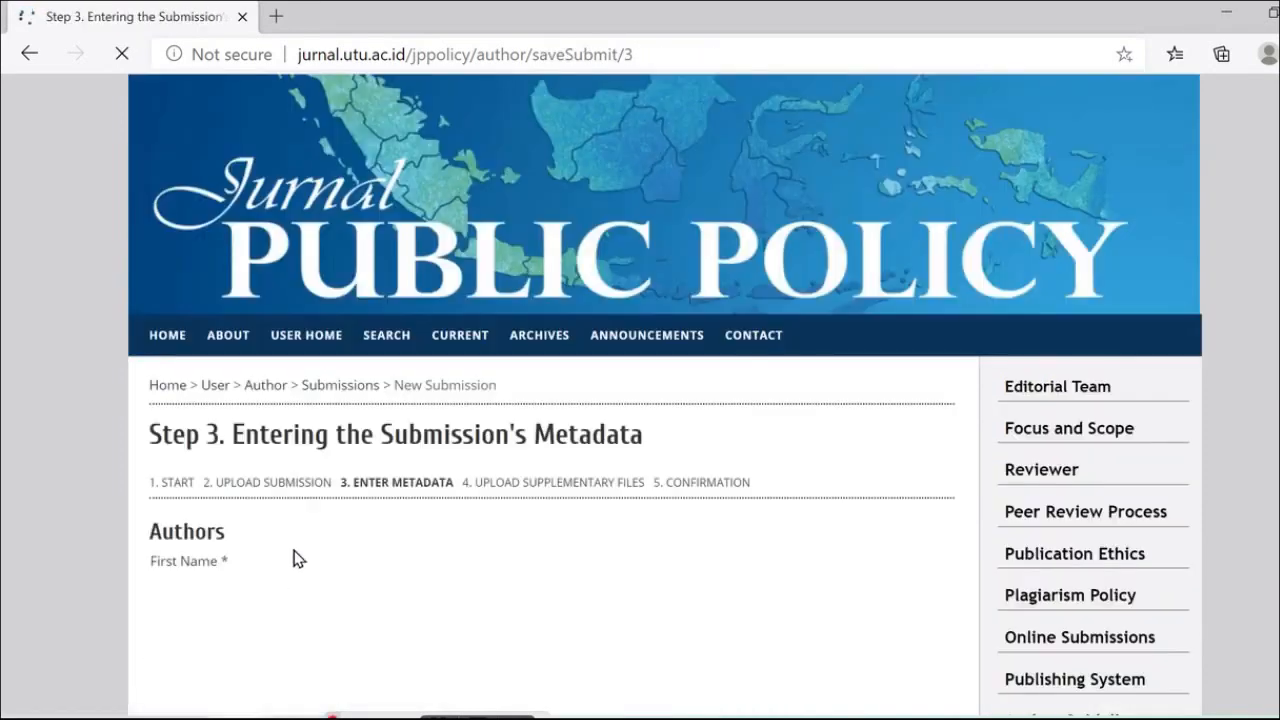
scroll(318, 532, "down", 3)
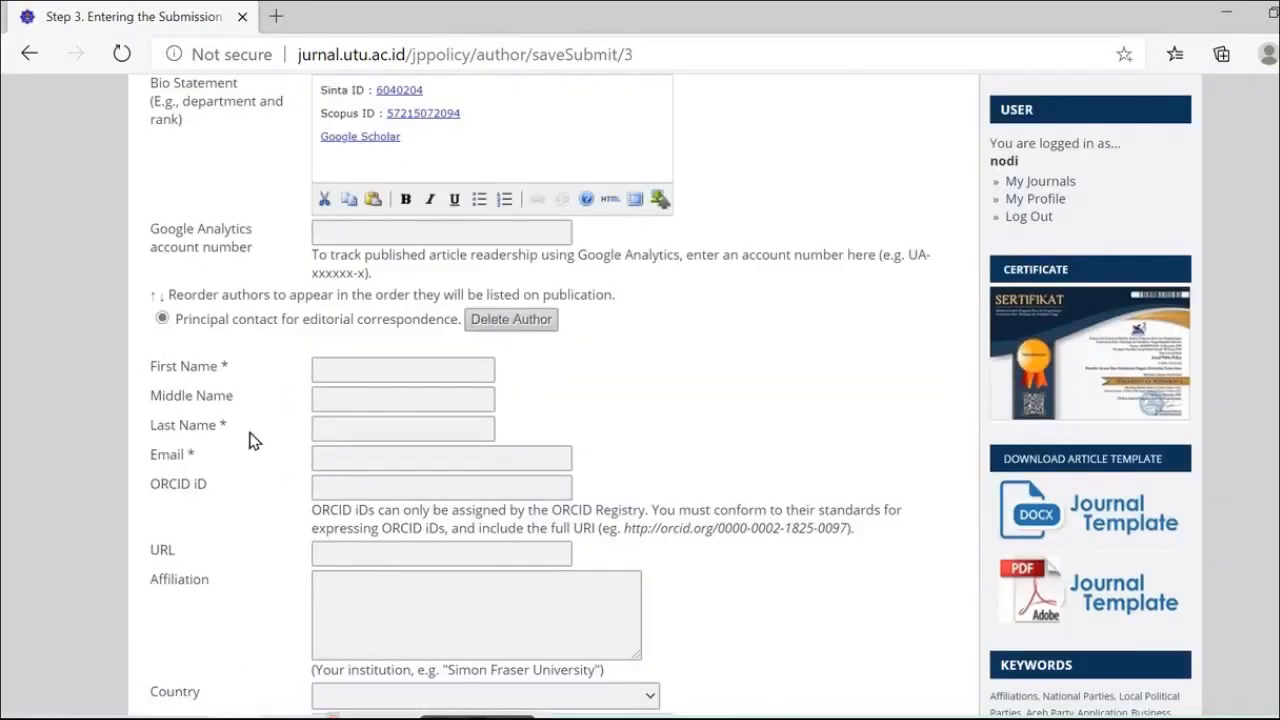
key("alt+Tab")
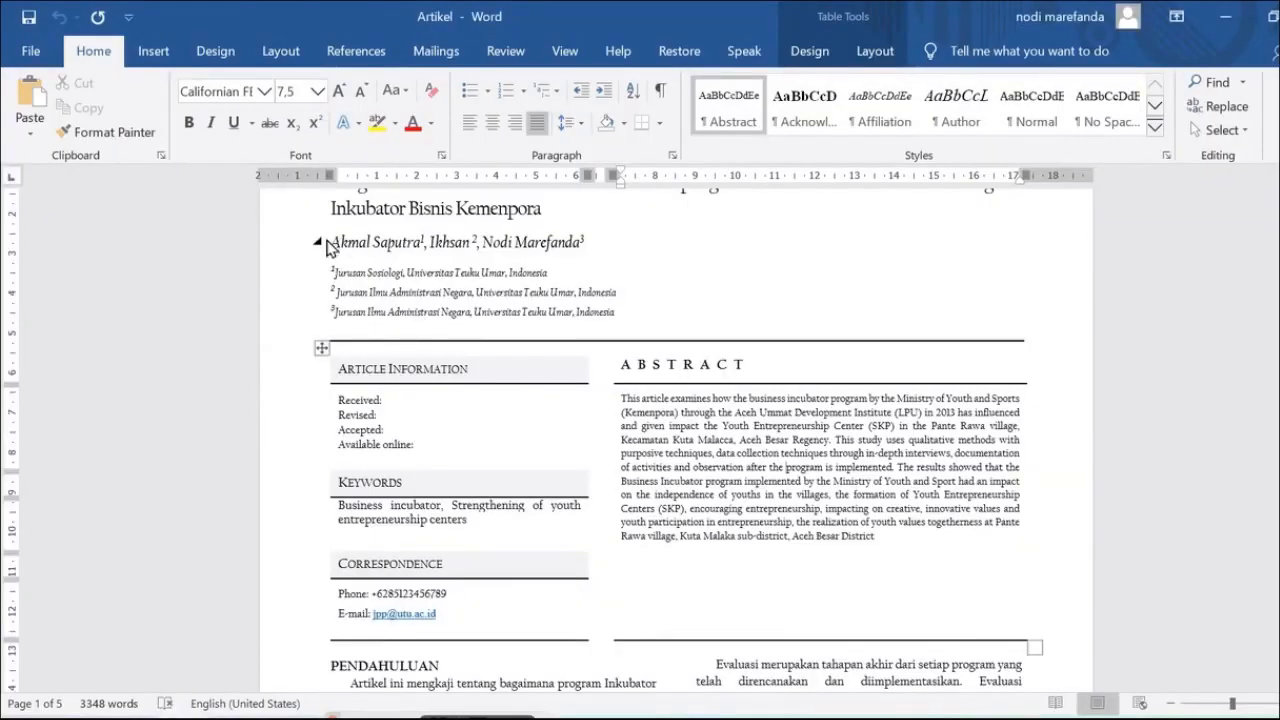
left_click_drag(332, 240, 424, 242)
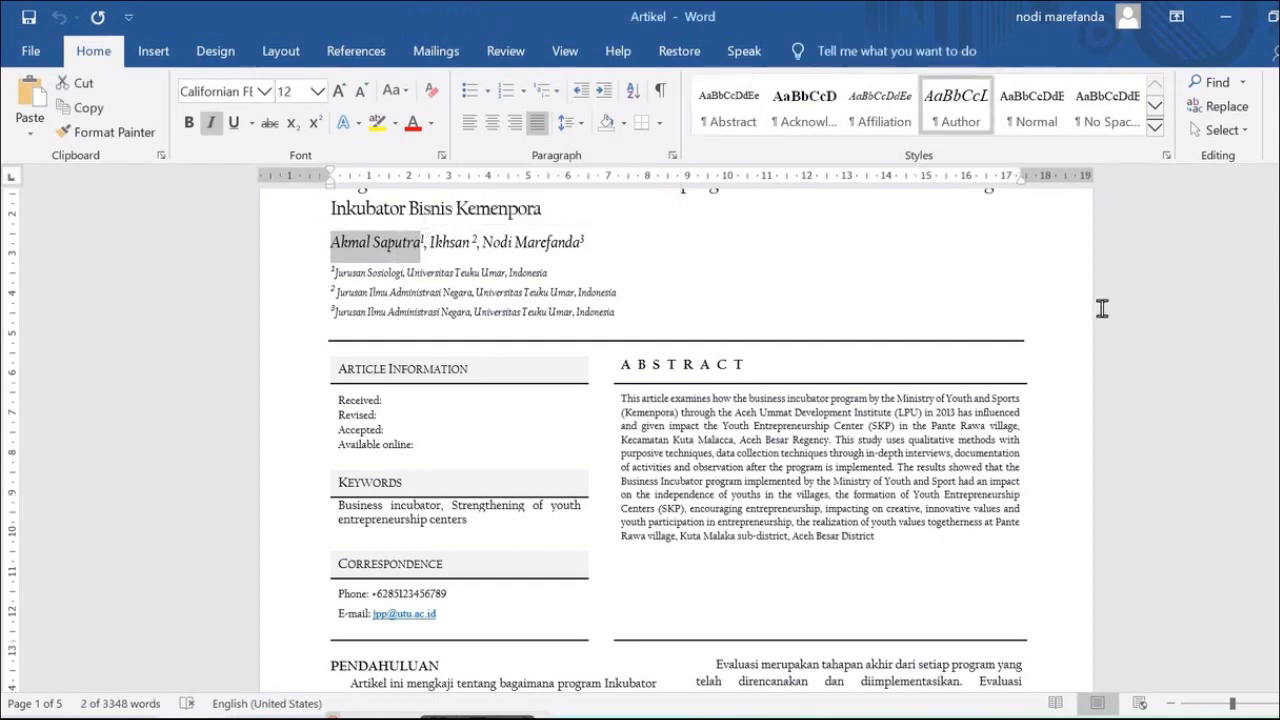
key("ctrl+c")
key("alt+Tab")
left_click(388, 370)
key("ctrl+v")
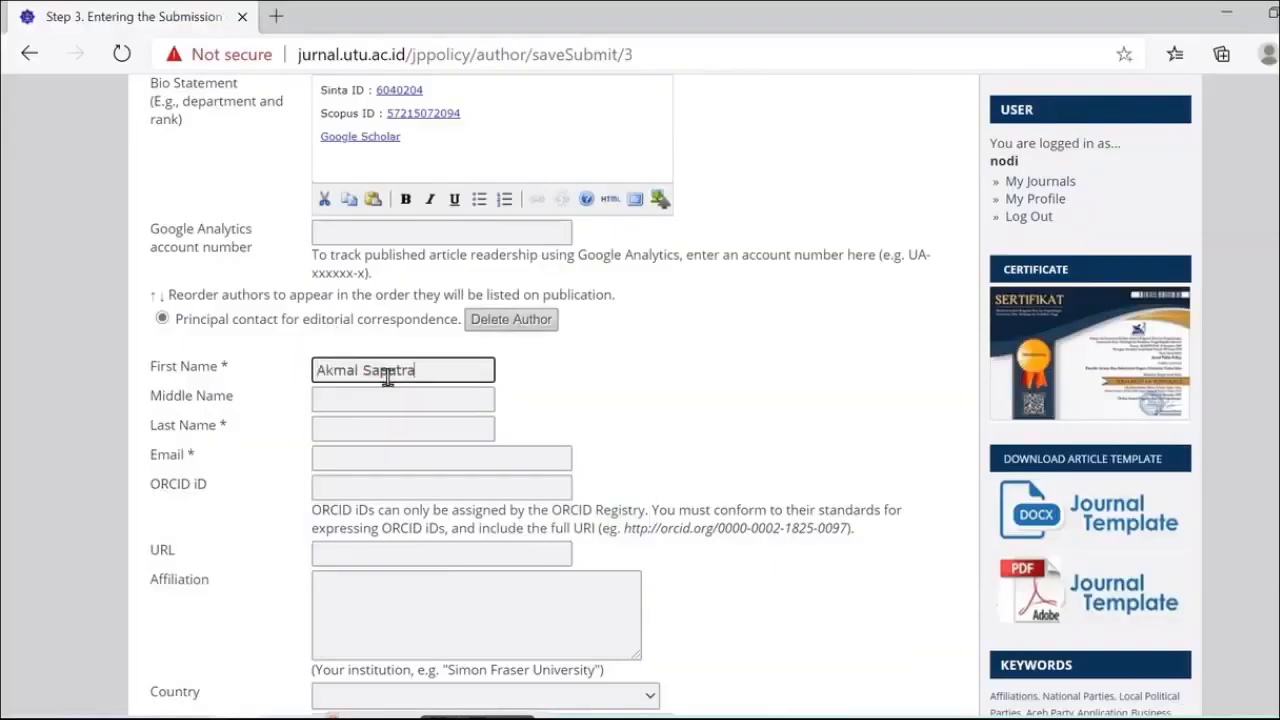
left_click_drag(449, 370, 362, 370)
key("ctrl+x")
left_click(350, 428)
key("ctrl+v")
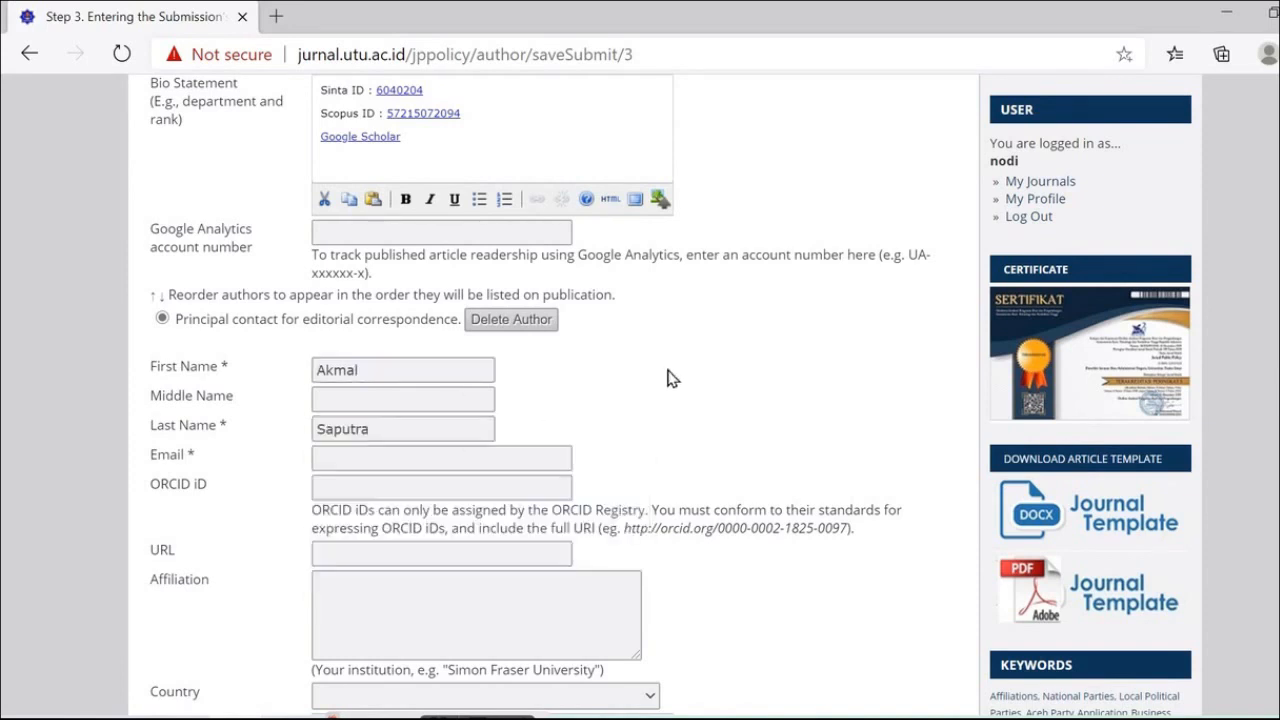
Fill the second author's e-mail with the shared contact address and add another author entry
scroll(670, 378, "up", 5)
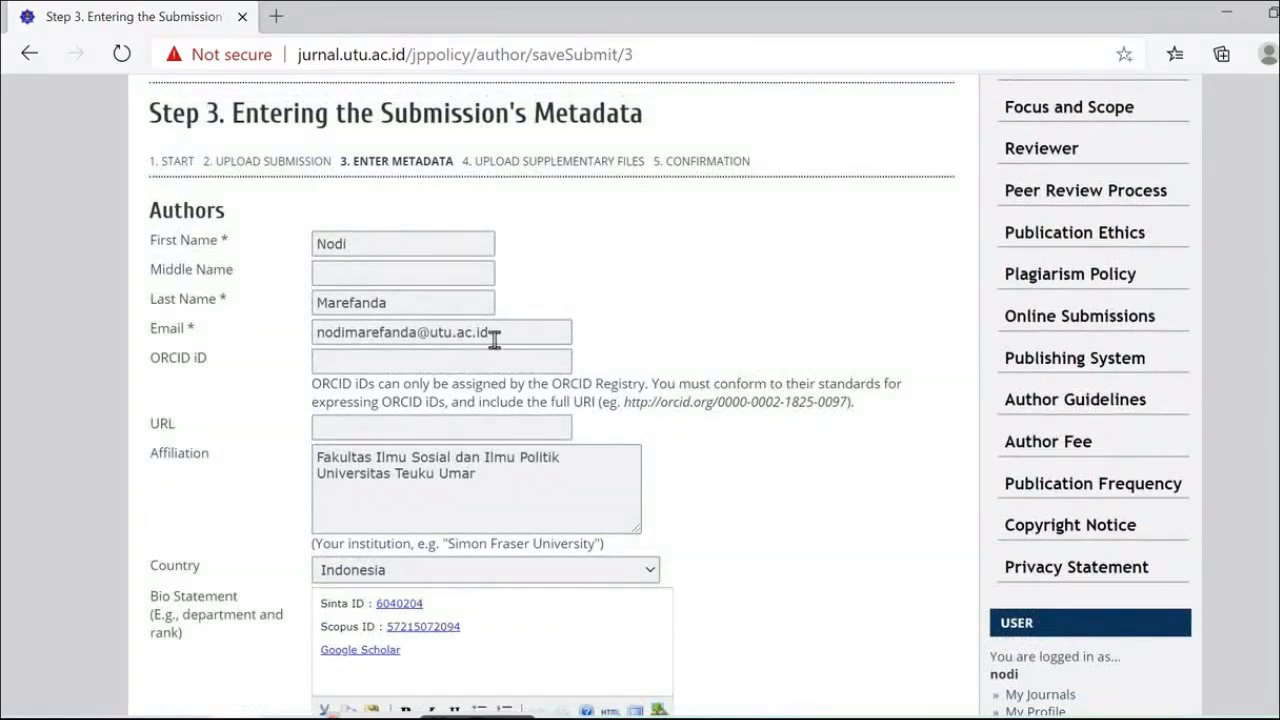
left_click_drag(494, 340, 282, 340)
scroll(742, 431, "down", 5)
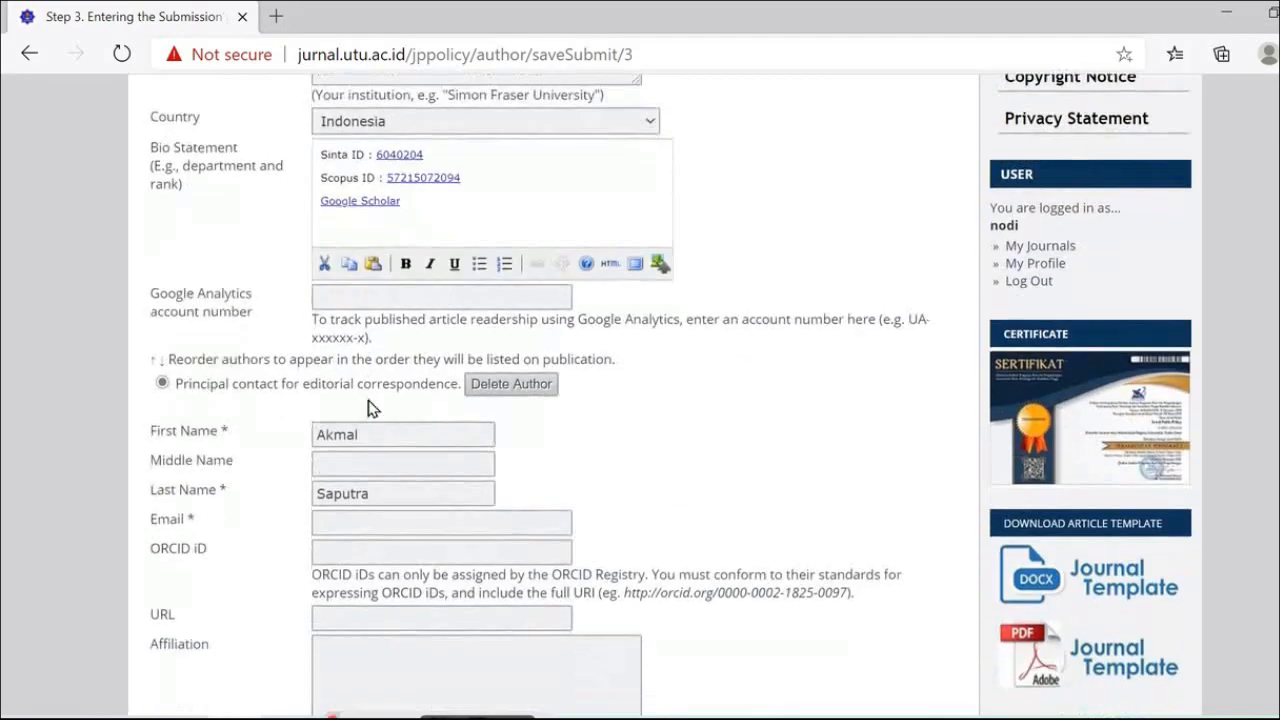
left_click(403, 520)
key("ctrl+v")
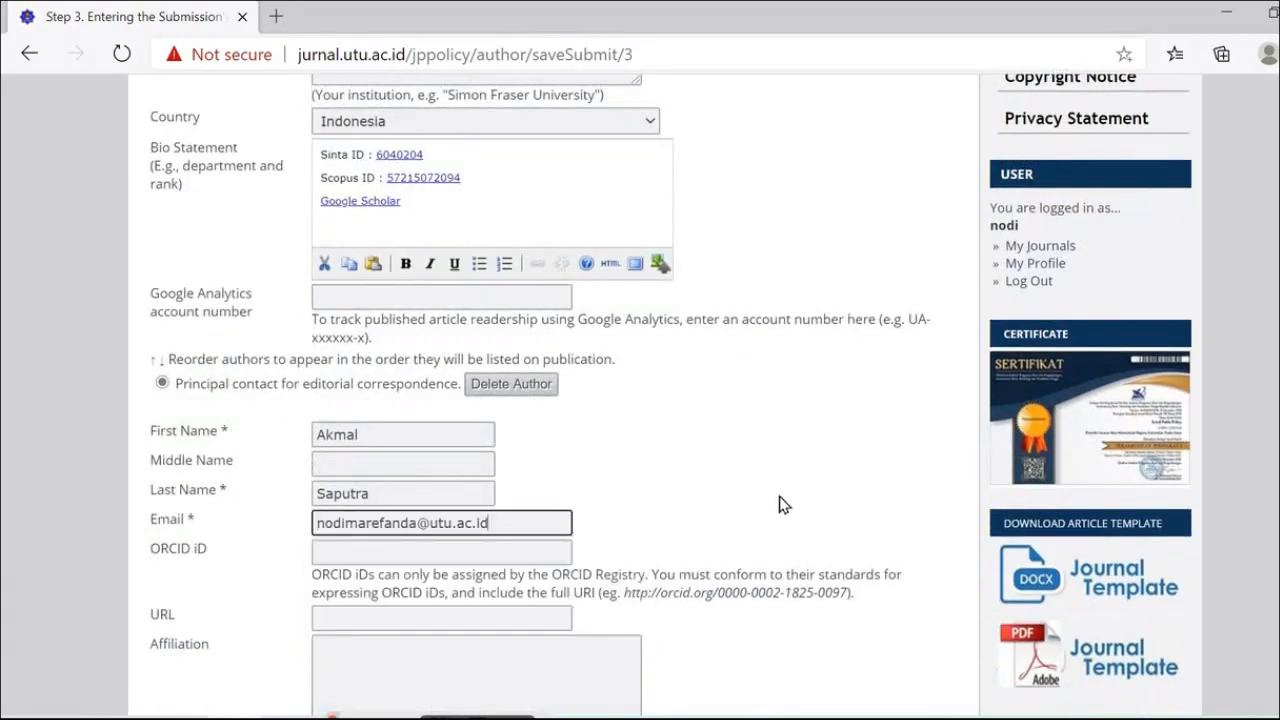
scroll(780, 495, "down", 5)
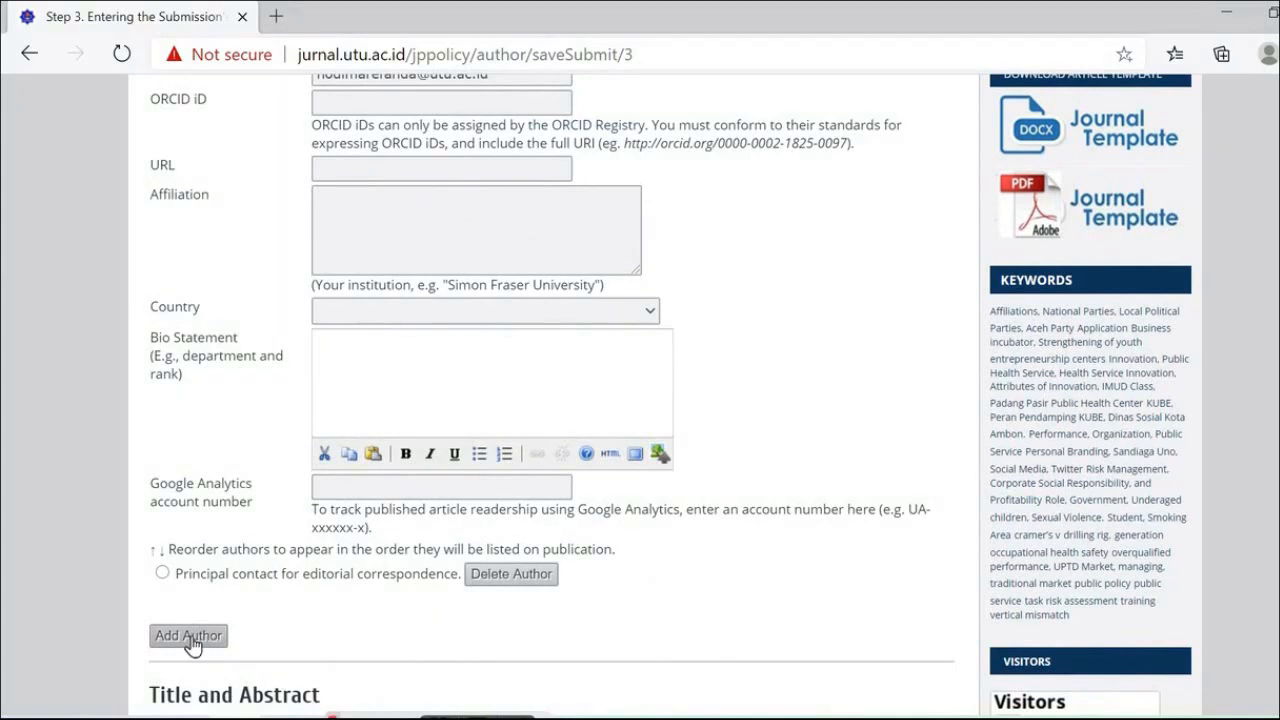
left_click(189, 637)
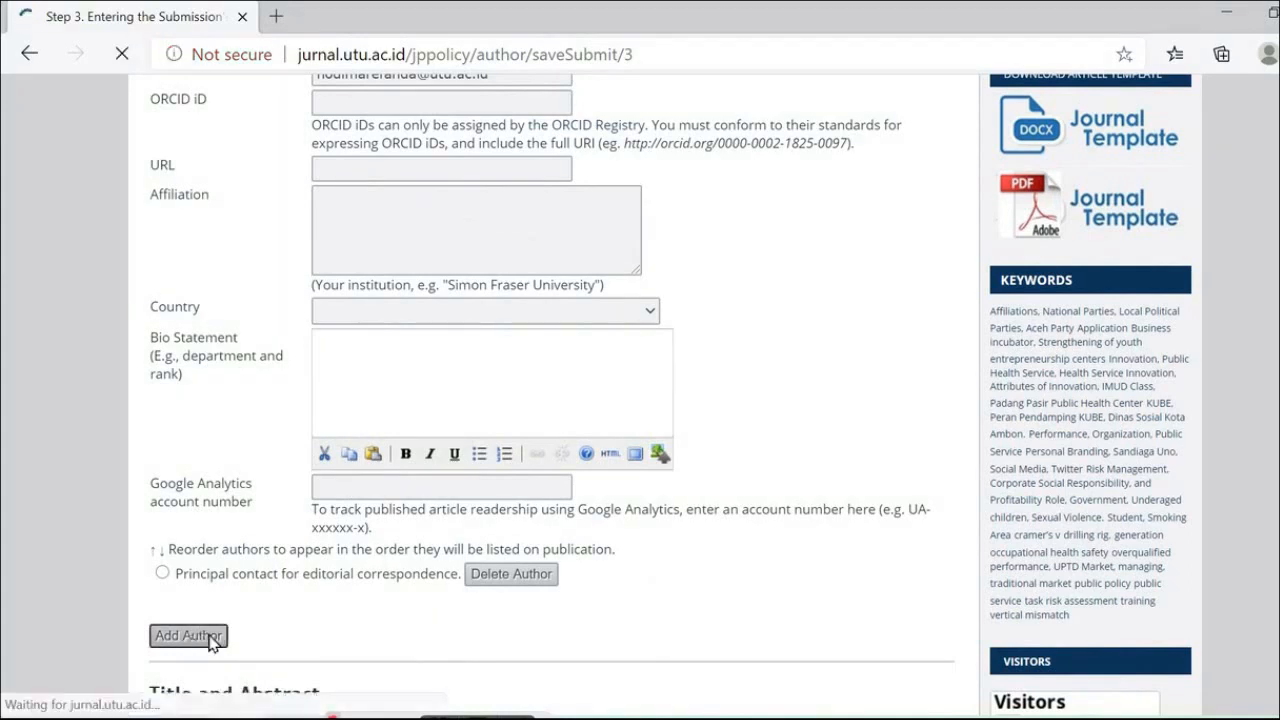
Add a third author with the next co-author's name from the Word byline and the shared e-mail
scroll(287, 531, "down", 12)
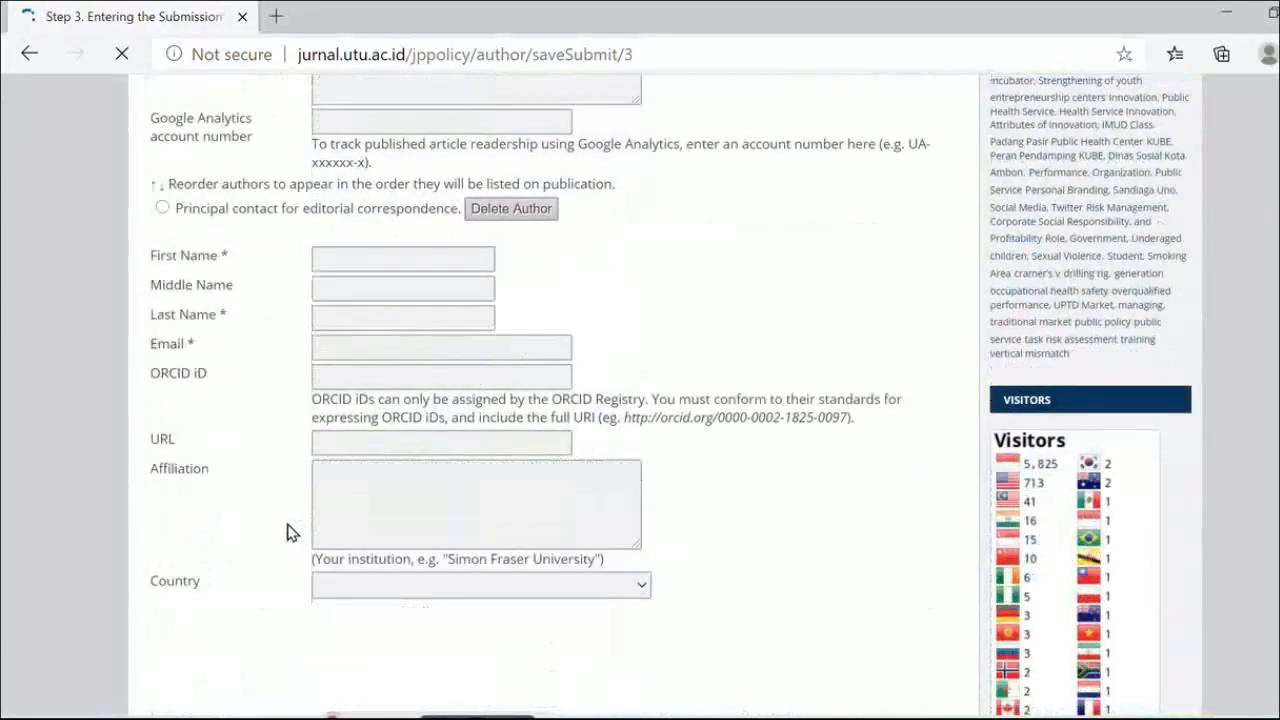
key("alt+Tab")
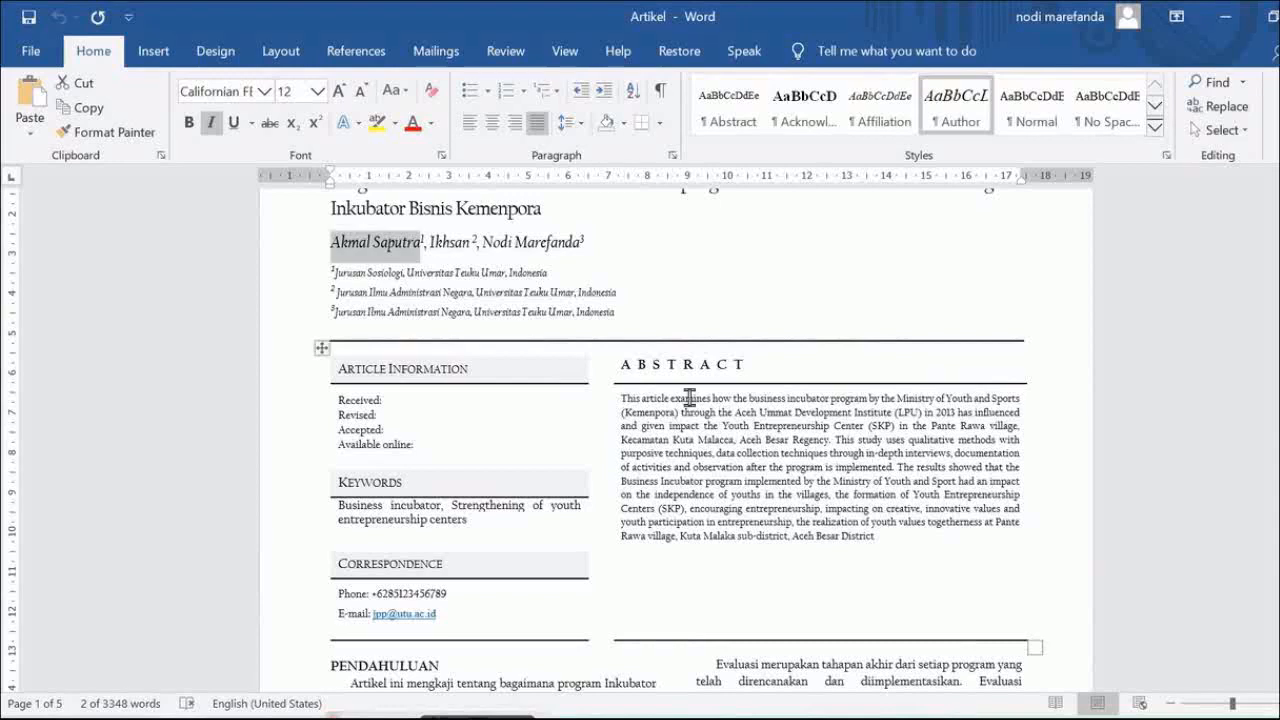
left_click(428, 245)
left_click_drag(430, 245, 470, 245)
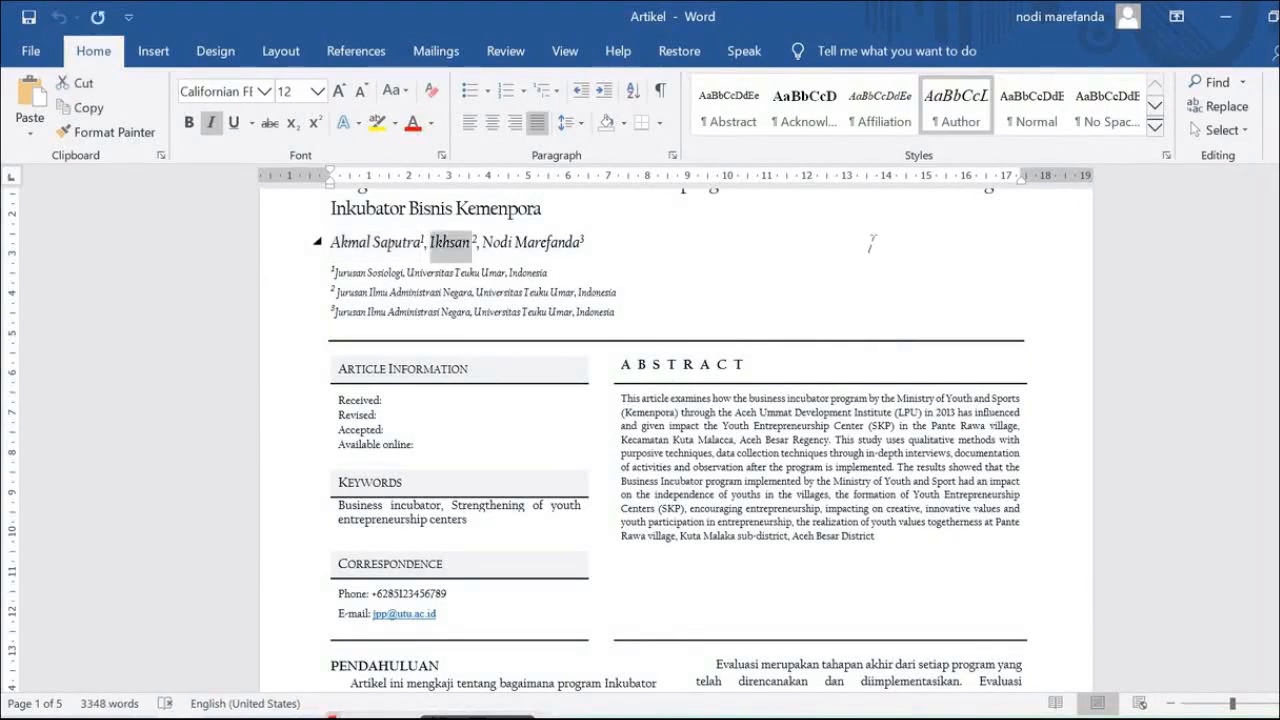
key("alt+Tab")
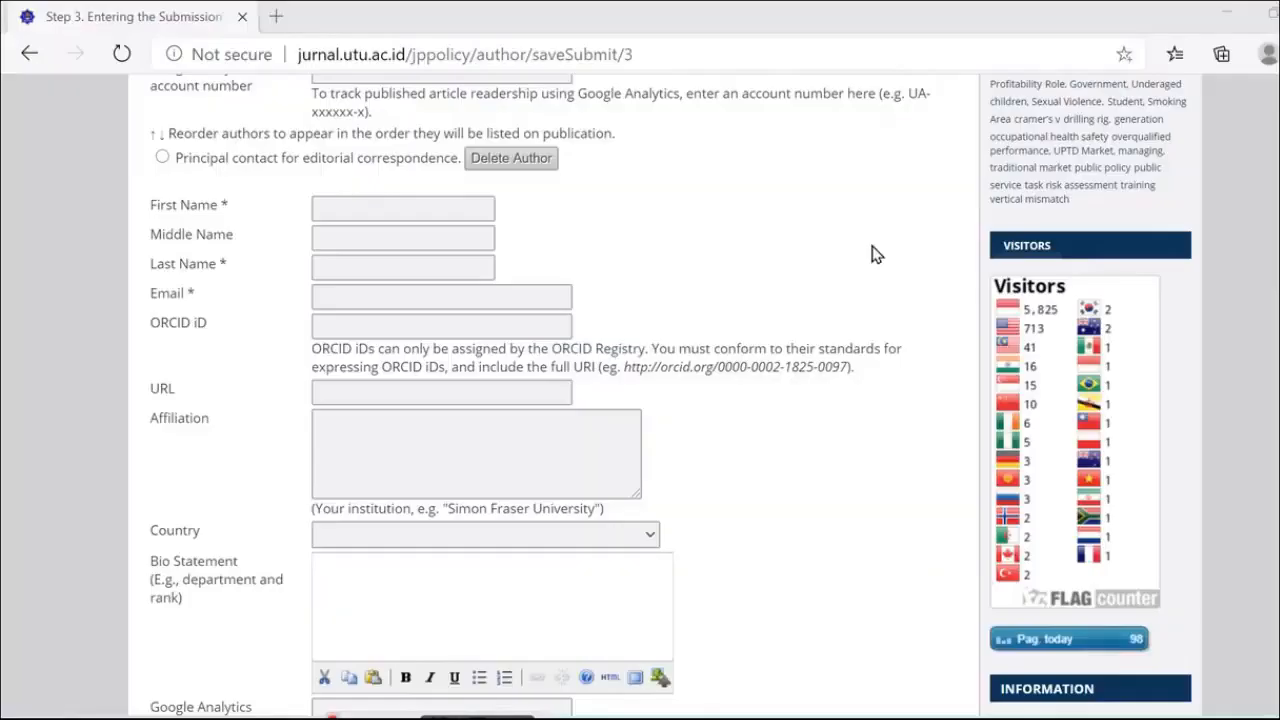
left_click(354, 209)
key("ctrl+v")
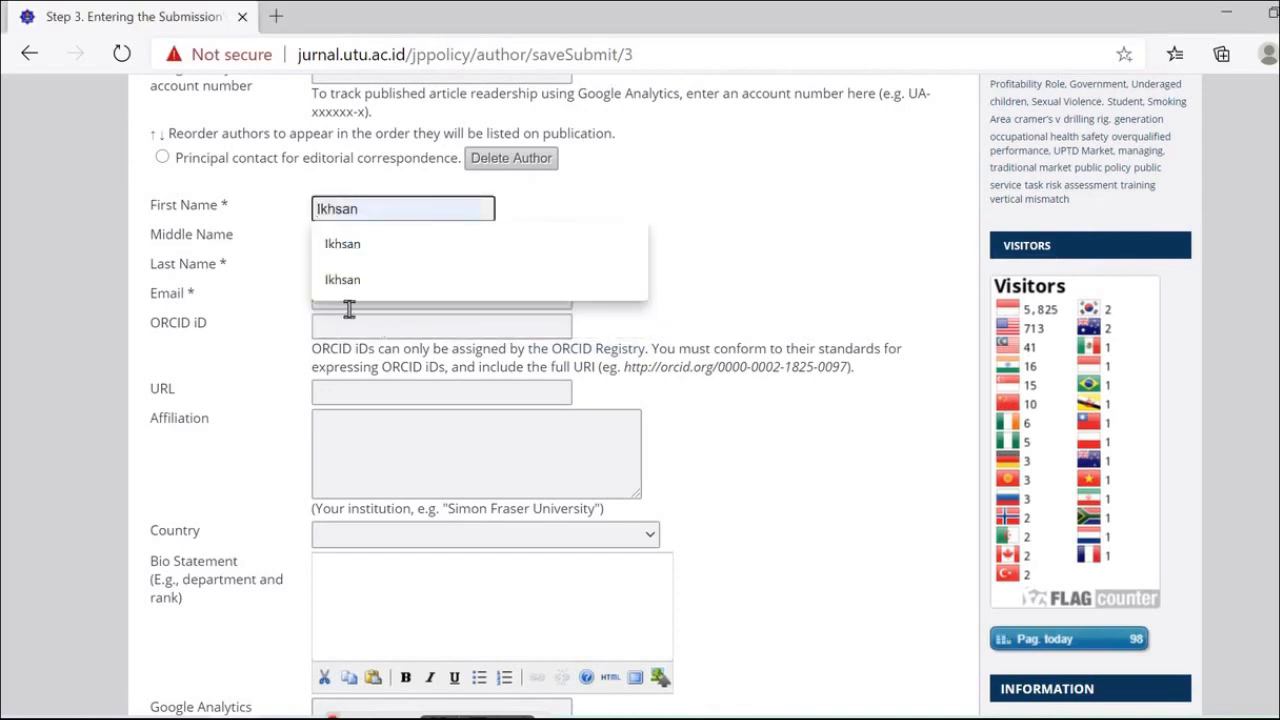
left_click(356, 297)
left_click(352, 267)
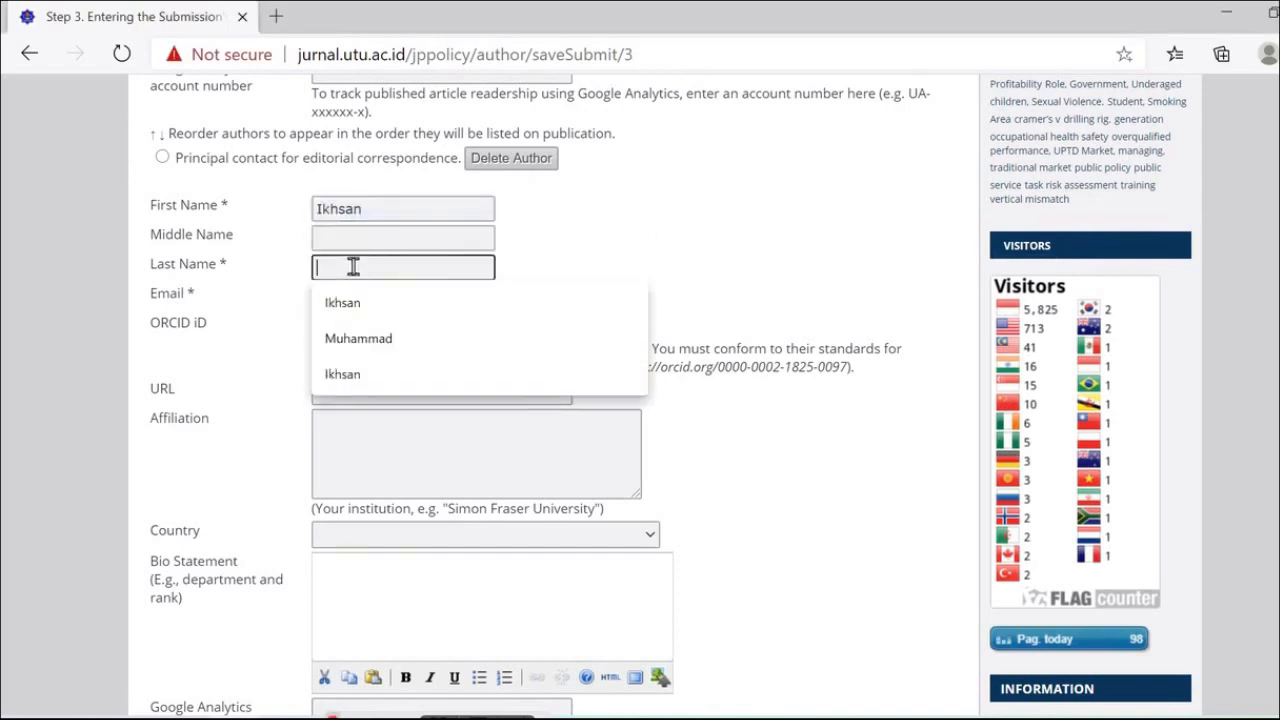
type("Ikhsan")
key("Down")
key("Return")
Place the cursor in the new author's bio statement, then return to the Word article's byline
scroll(715, 507, "up", 3)
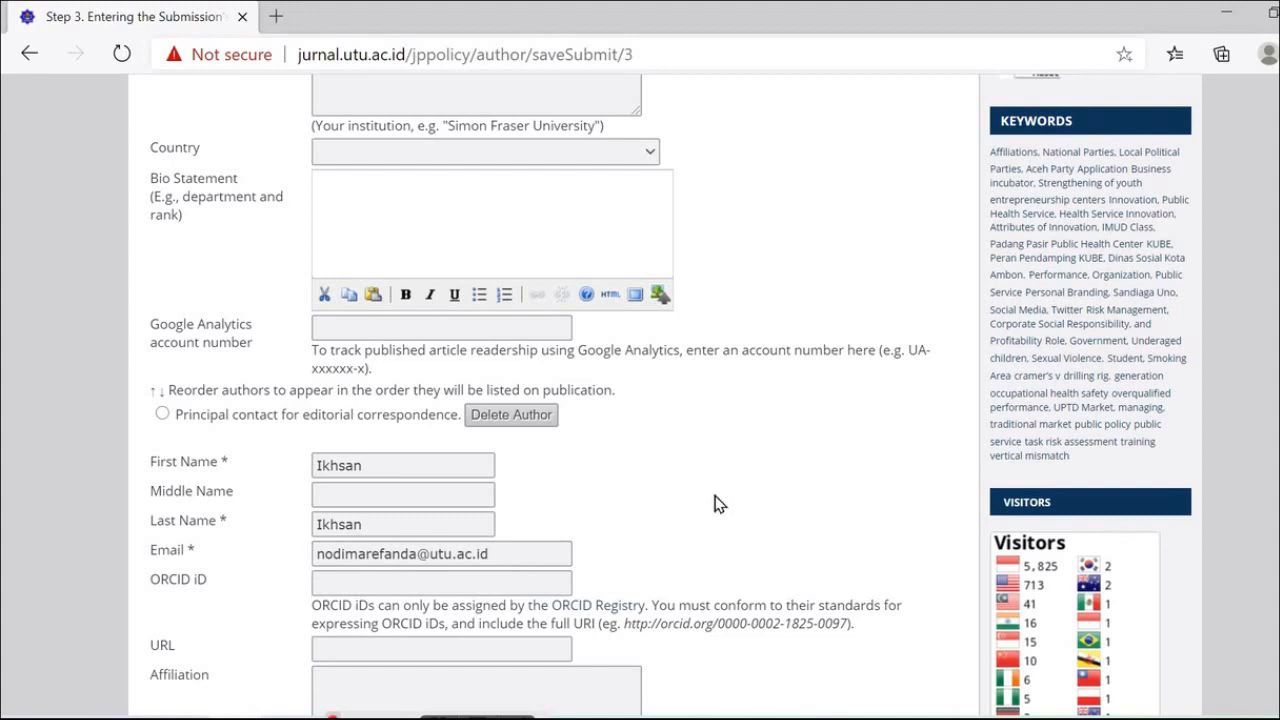
scroll(700, 480, "down", 3)
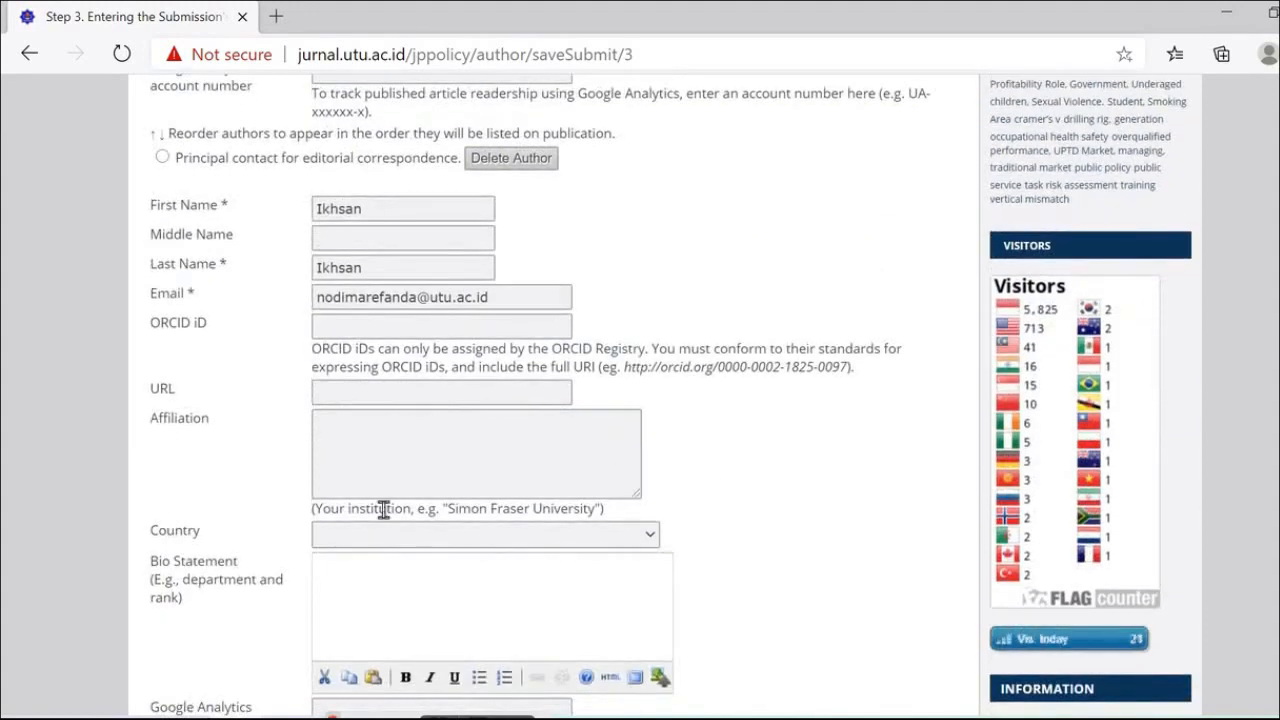
scroll(356, 500, "down", 1)
scroll(352, 507, "down", 1)
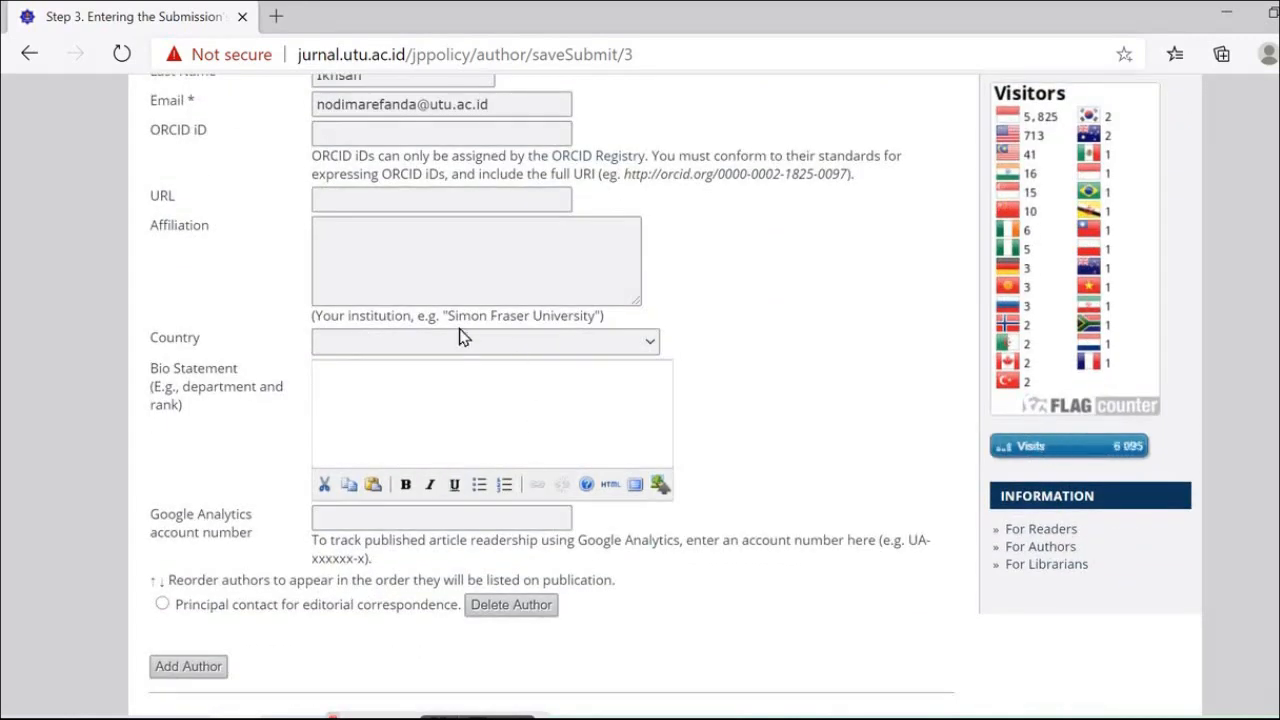
left_click(318, 364)
key("alt+Tab")
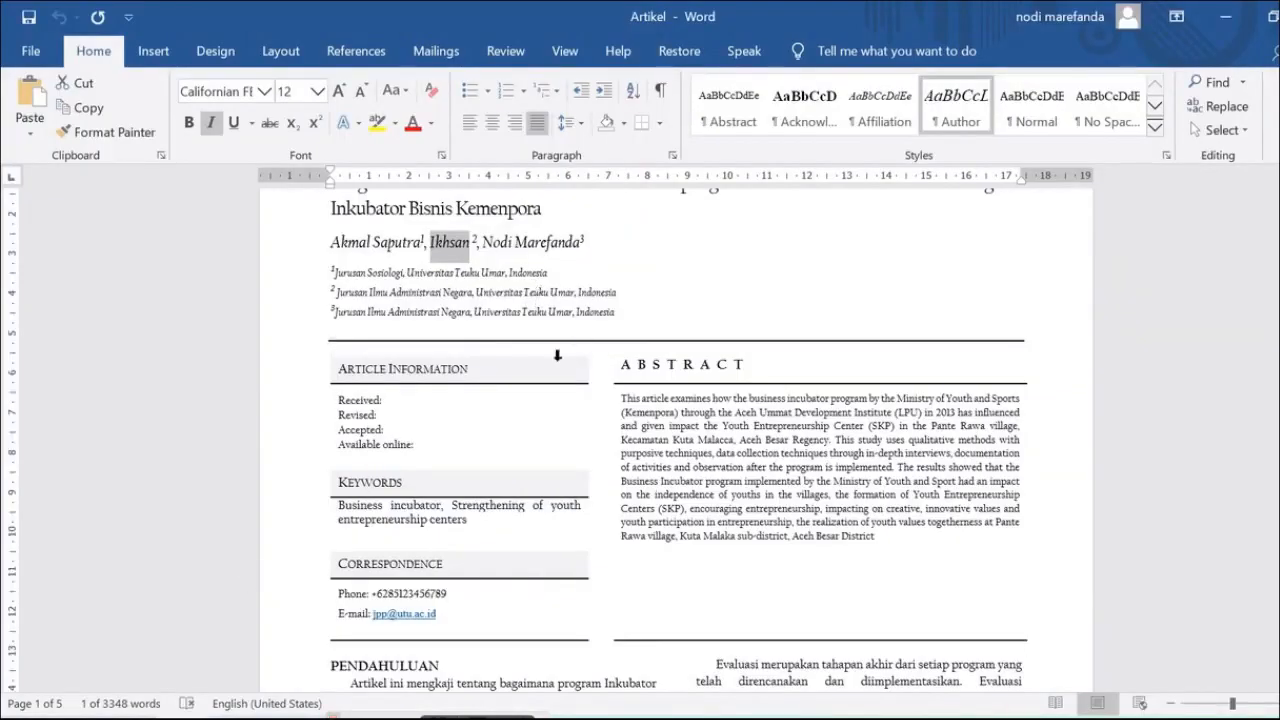
scroll(500, 290, "up", 1)
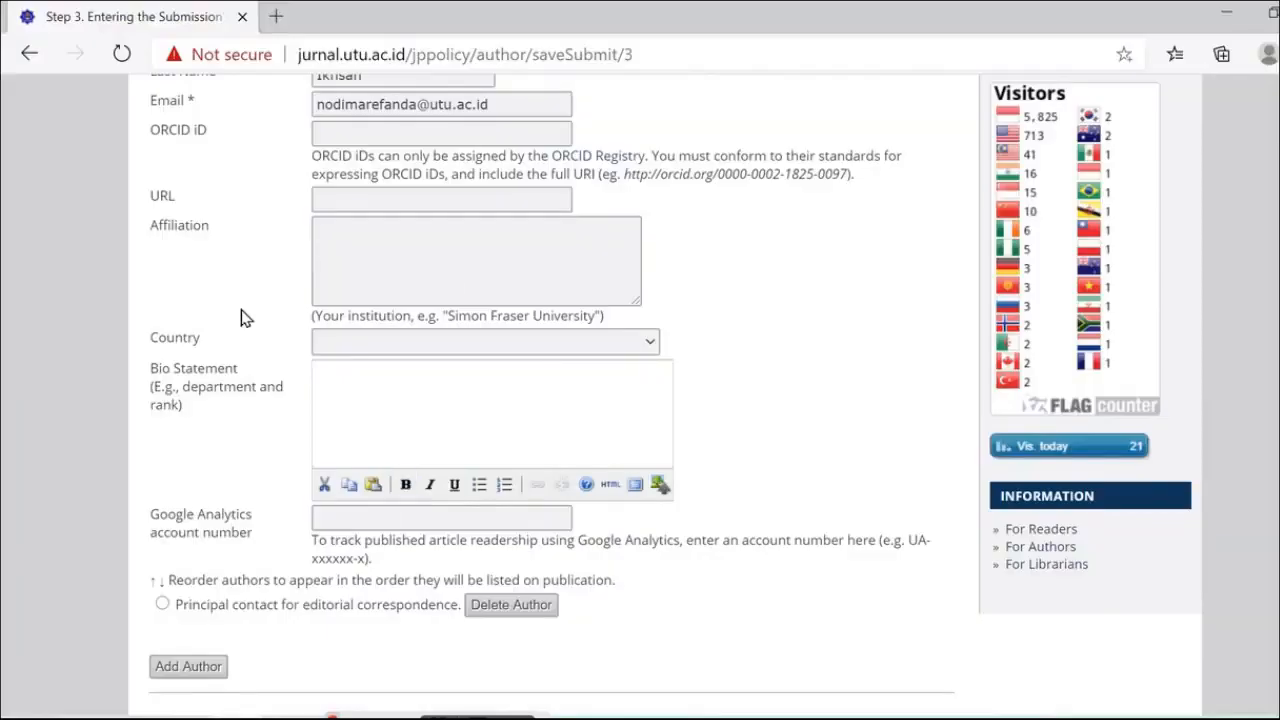
Reorder the three authors twice with the arrows so the byline's first author heads the list
scroll(240, 330, "up", 3)
scroll(238, 335, "up", 10)
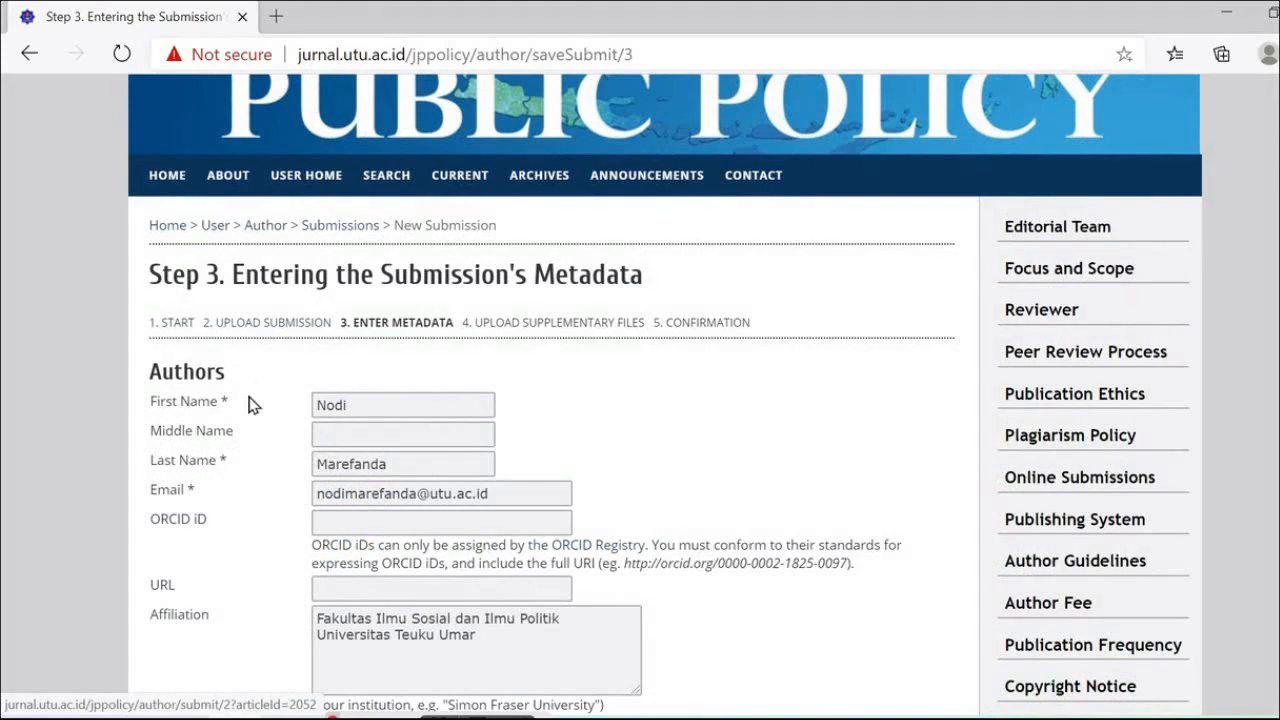
scroll(252, 402, "down", 3)
scroll(251, 400, "up", 3)
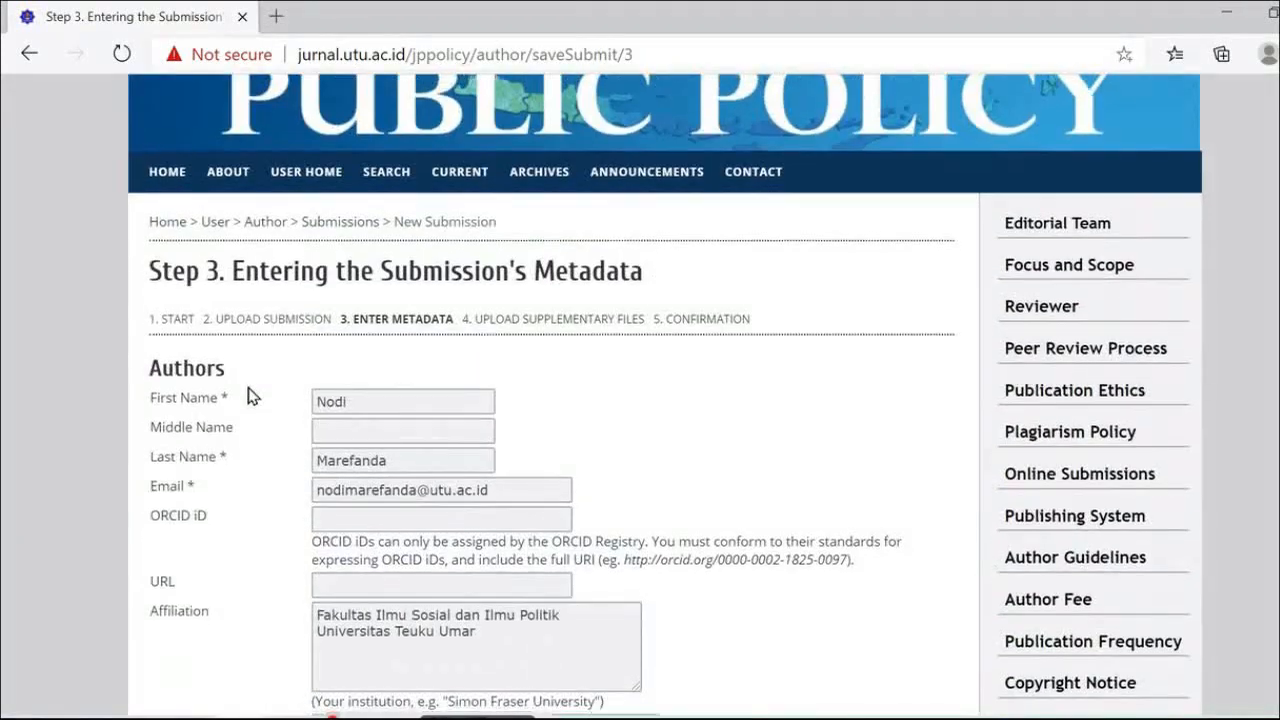
scroll(255, 395, "down", 10)
scroll(256, 387, "up", 1)
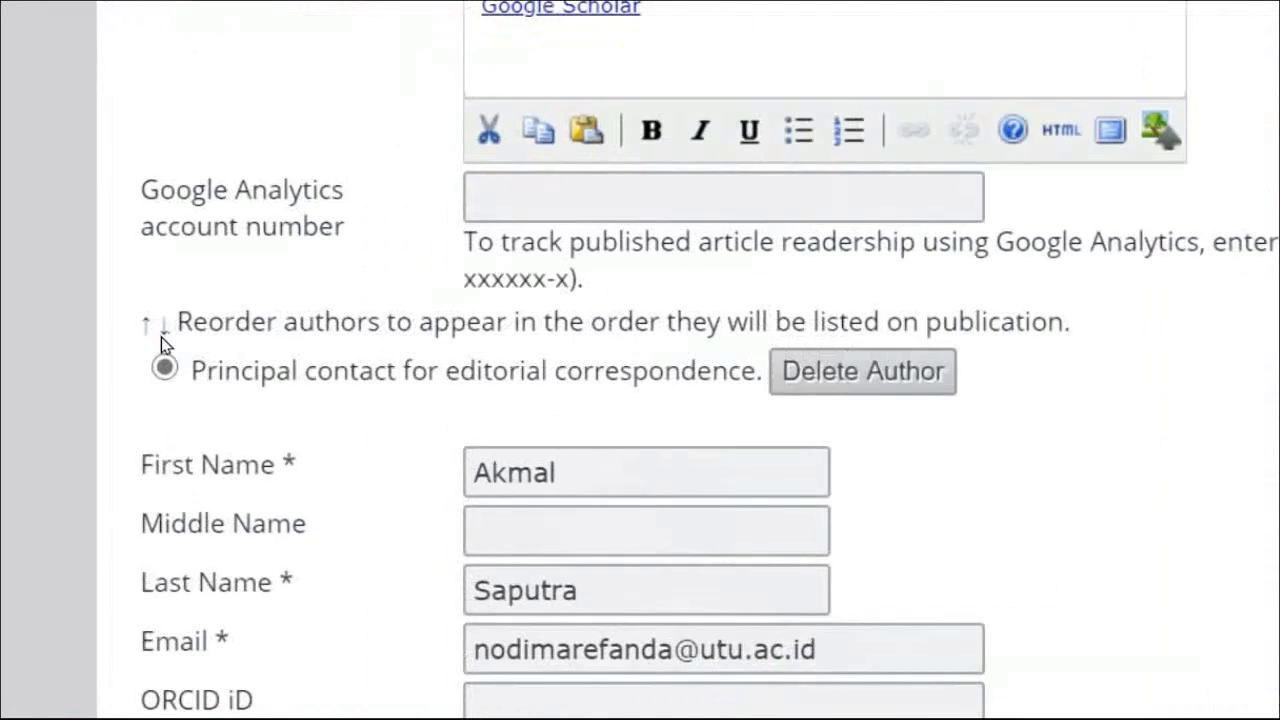
left_click(159, 330)
scroll(161, 337, "down", 10)
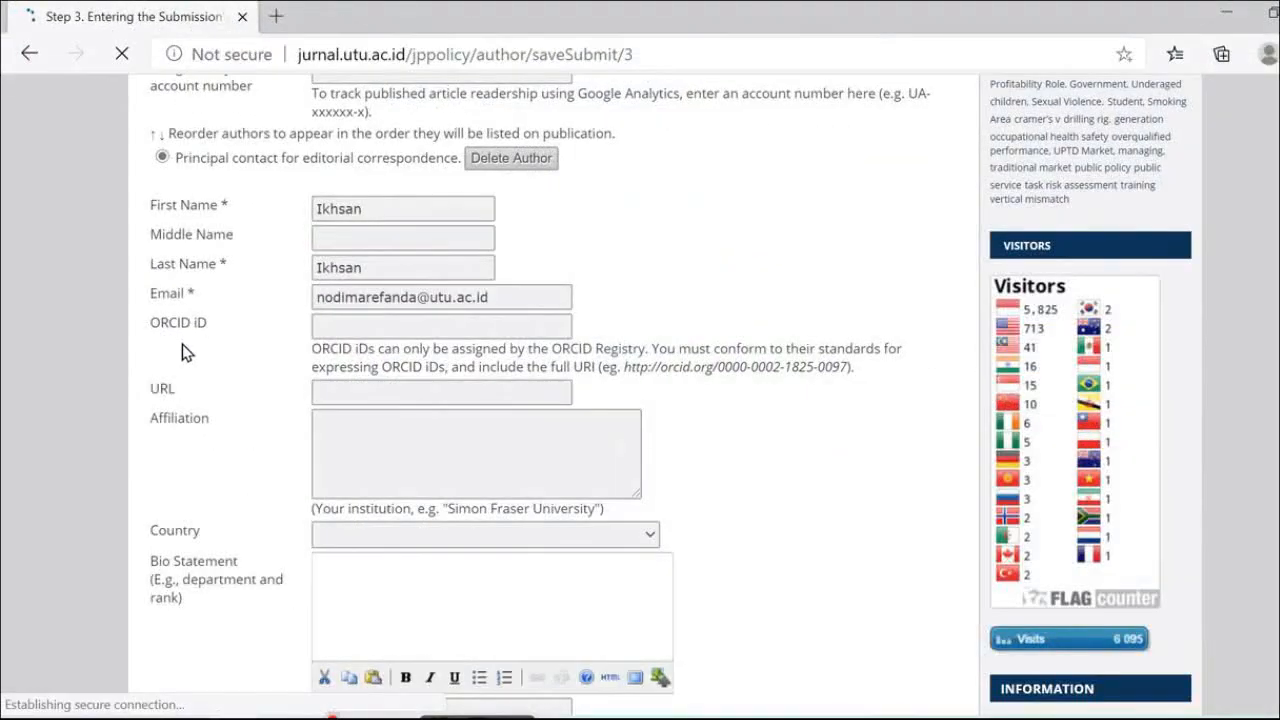
scroll(182, 345, "up", 3)
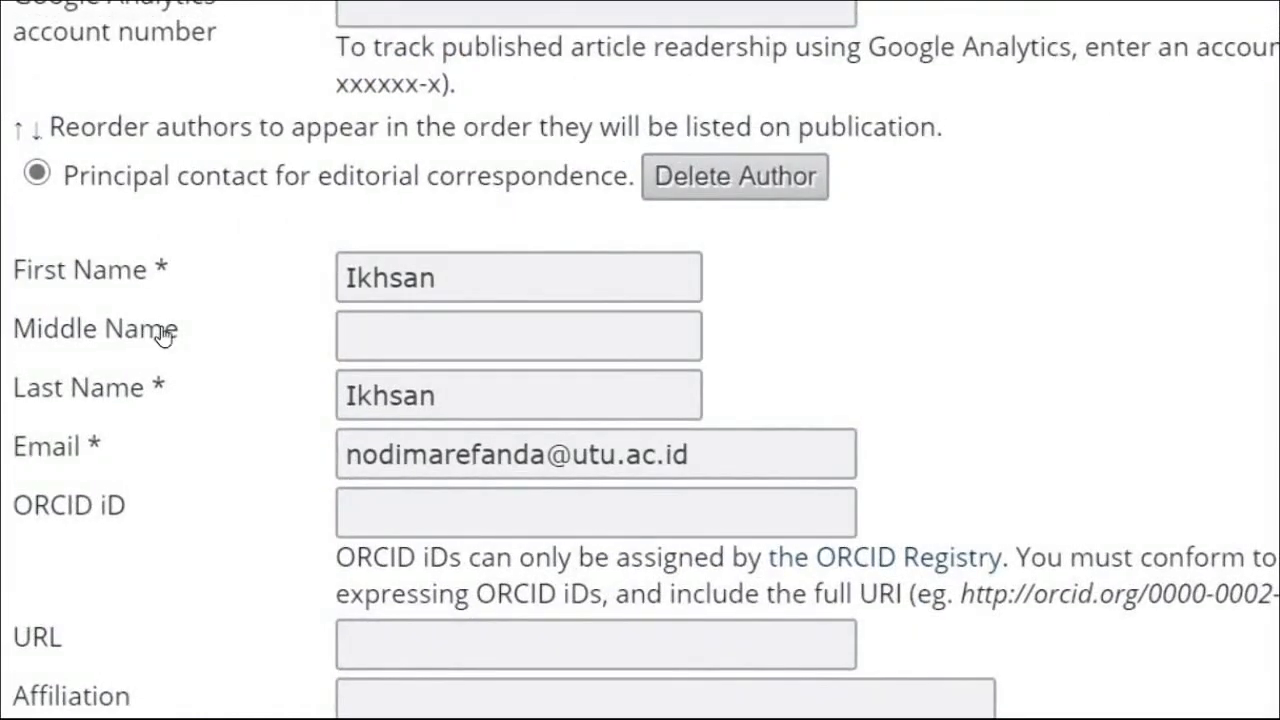
left_click(161, 330)
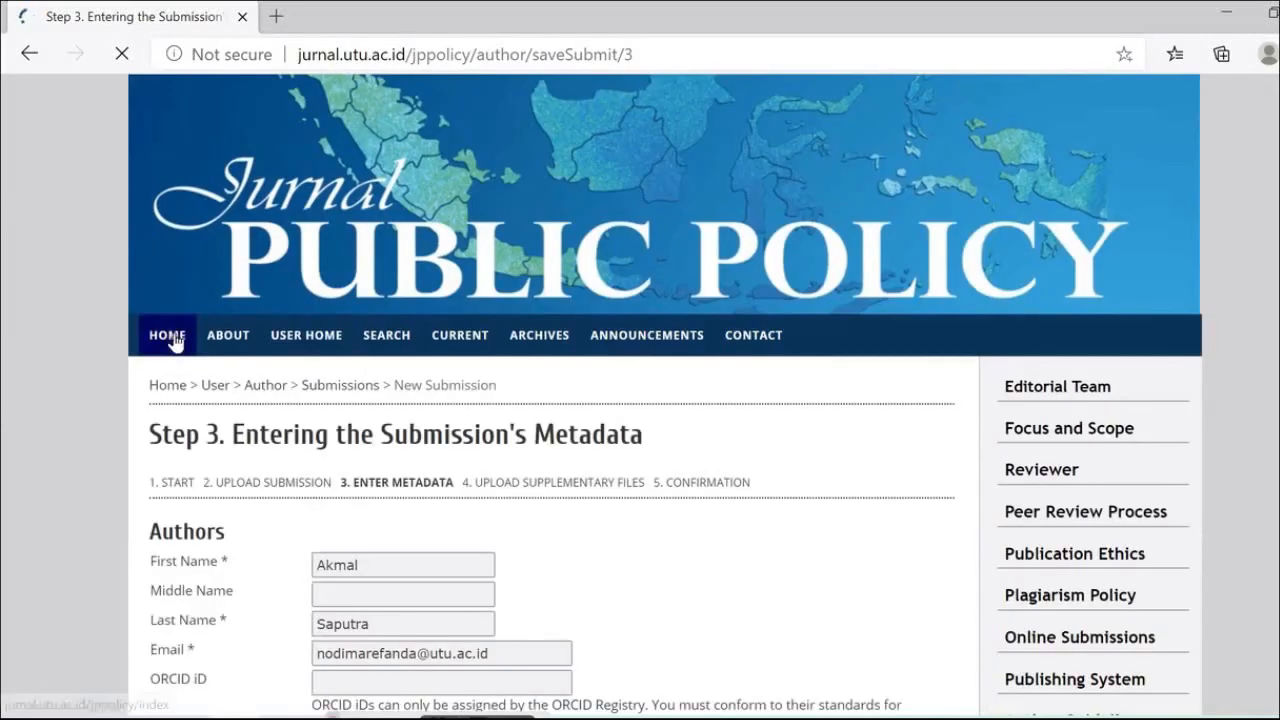
scroll(200, 366, "down", 8)
scroll(228, 393, "down", 9)
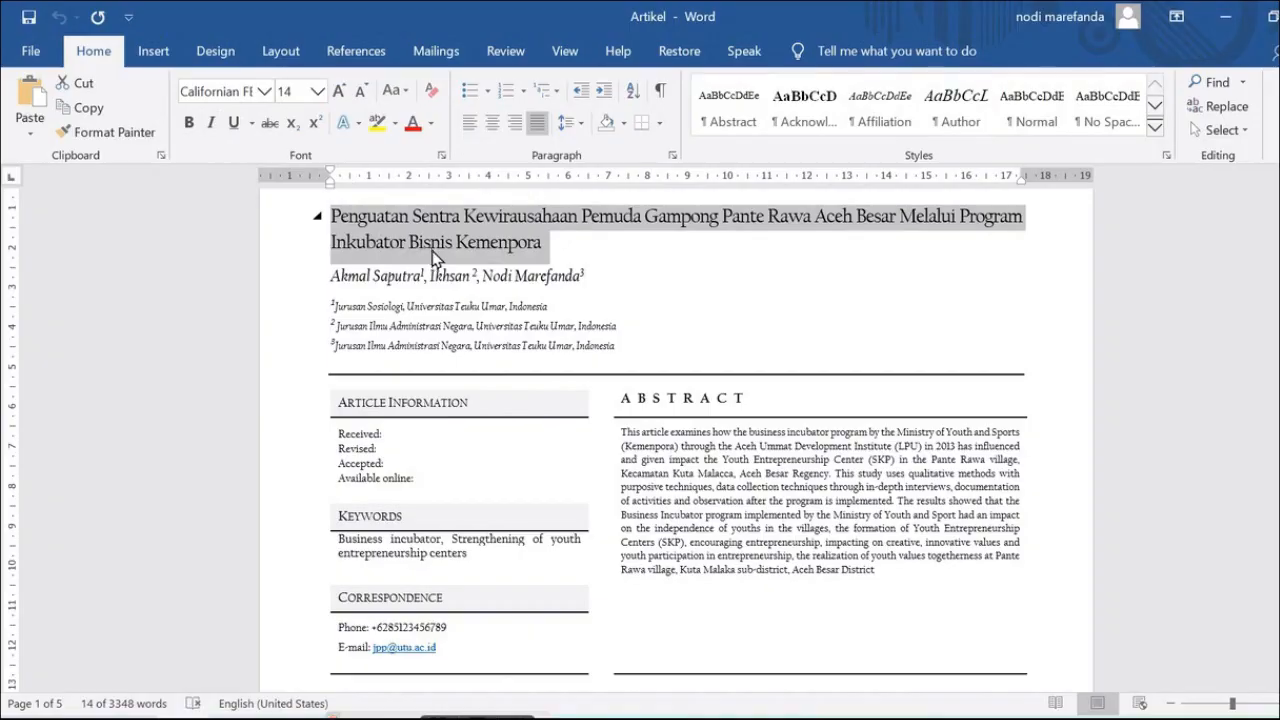
Paste the article's full title into Title and its abstract from Word into Abstract
key("alt+Tab")
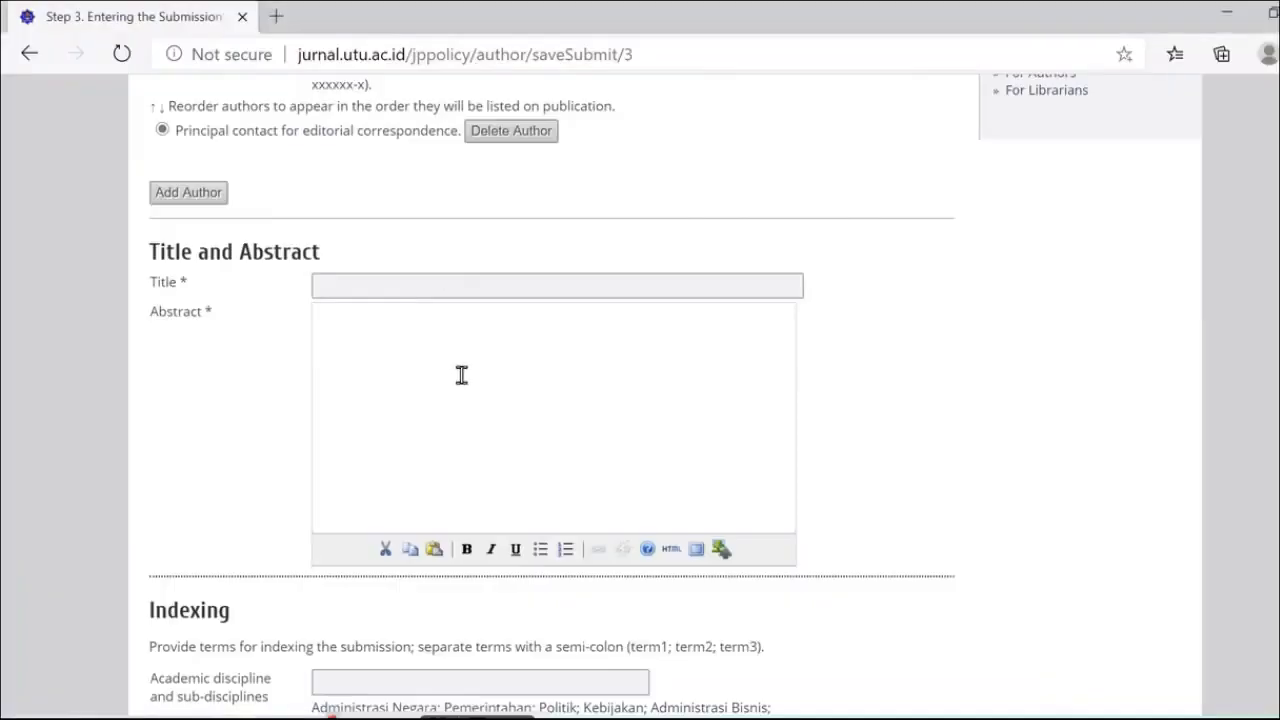
left_click(365, 290)
type("Penguatan Sentra Kewirausahaan Pemuda Gampong Pante Rawa Aceh Besar Melalui Program Inkubator Bisnis Kemenpora")
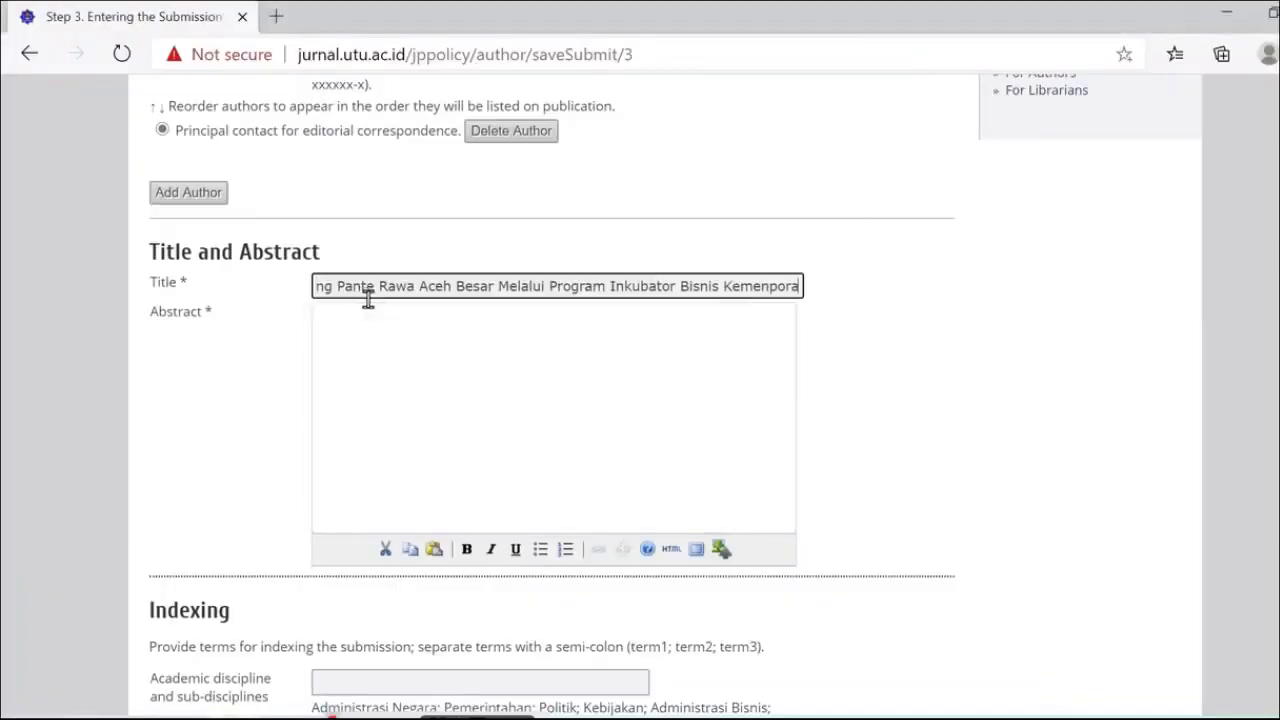
left_click(410, 360)
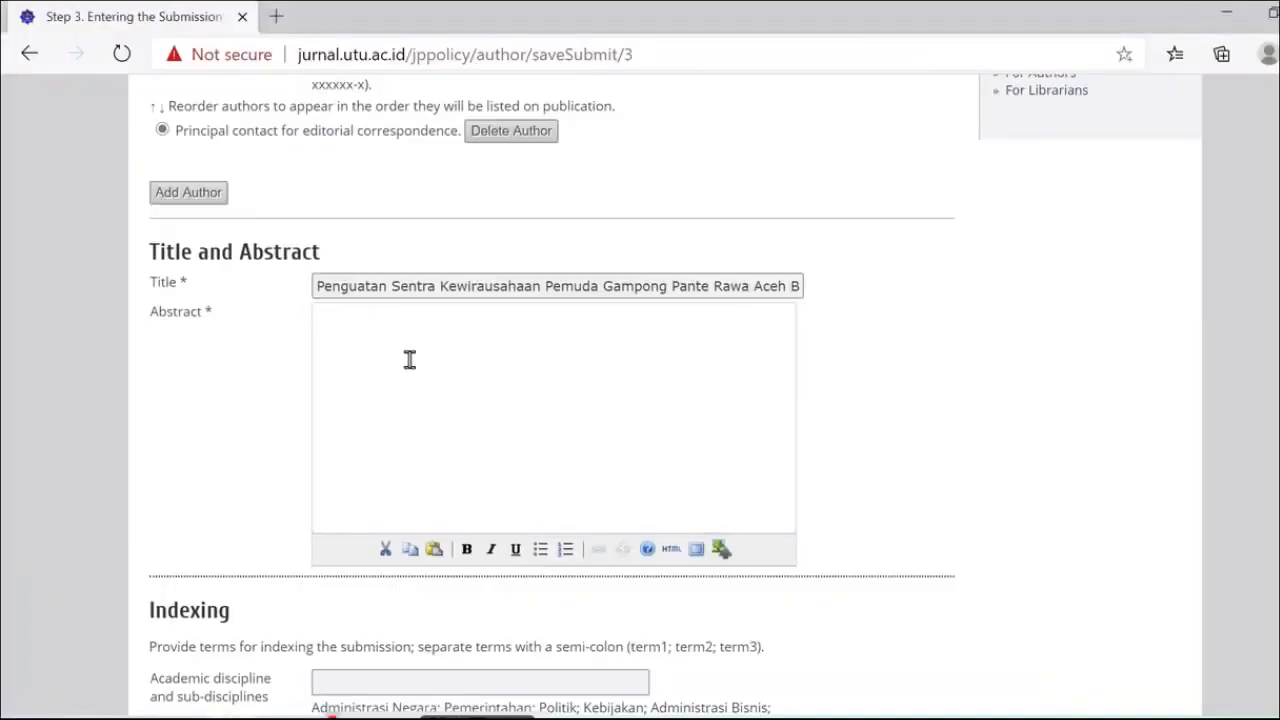
key("alt+Tab")
left_click_drag(890, 569, 621, 430)
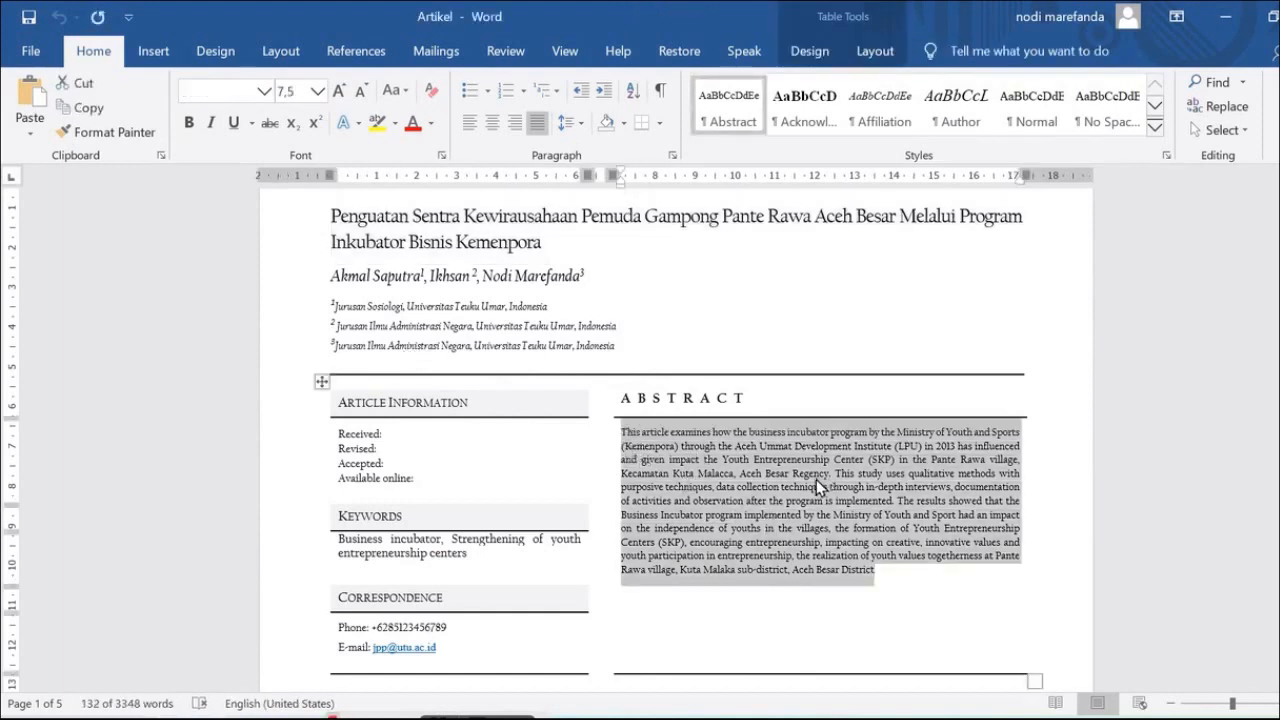
key("ctrl+c")
key("alt+Tab")
key("ctrl+v")
scroll(470, 420, "down", 3)
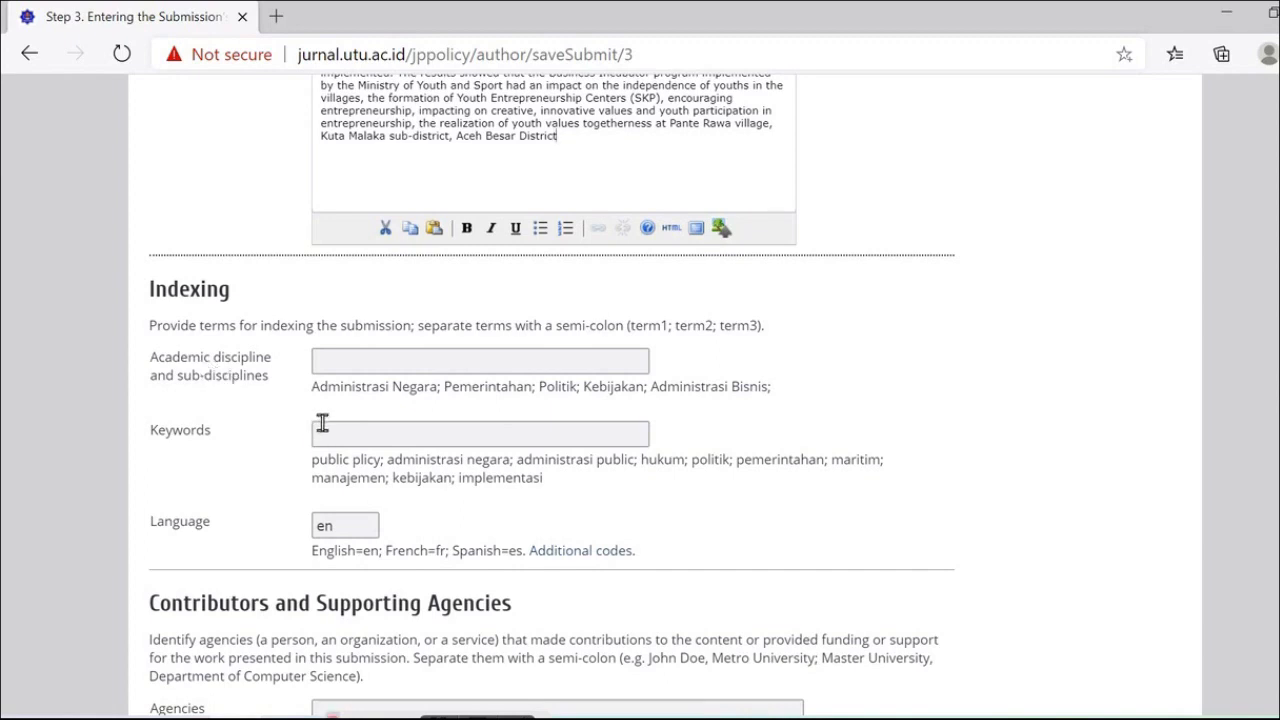
Fill the Keywords field with the article's keywords selected in the Word manuscript
key("alt+Tab")
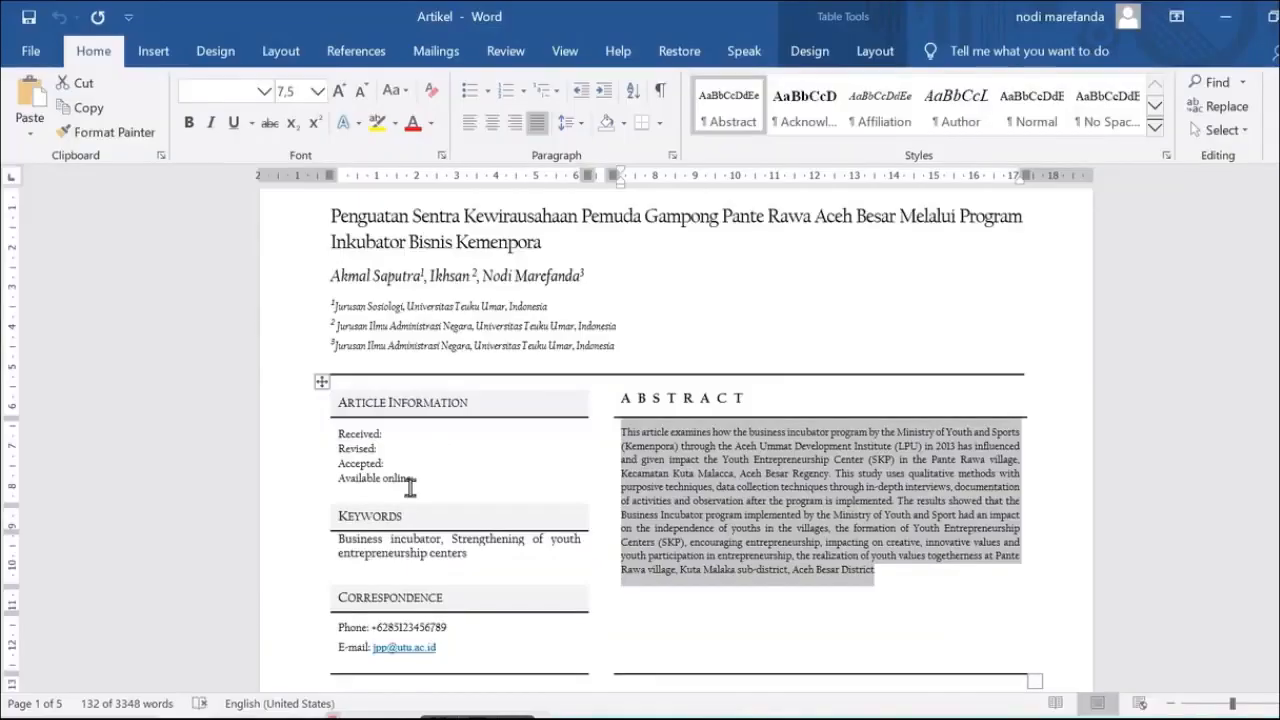
left_click_drag(468, 553, 340, 539)
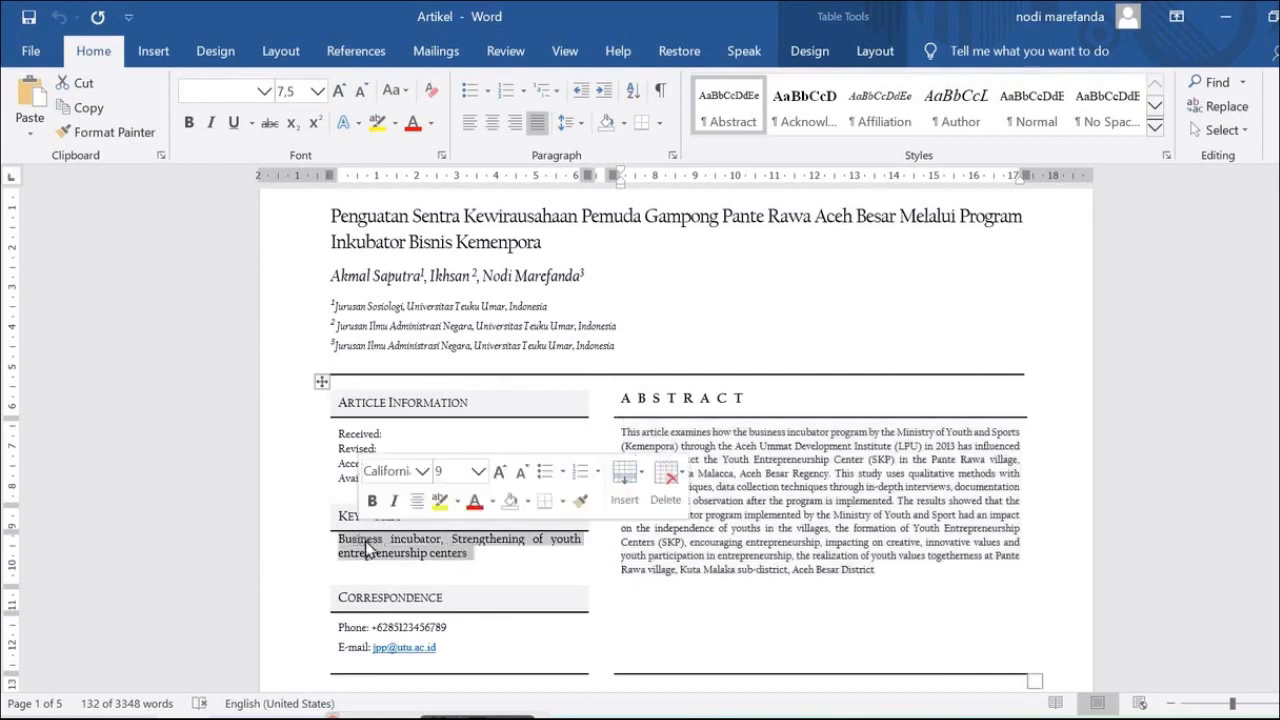
key("alt+Tab")
left_click(359, 432)
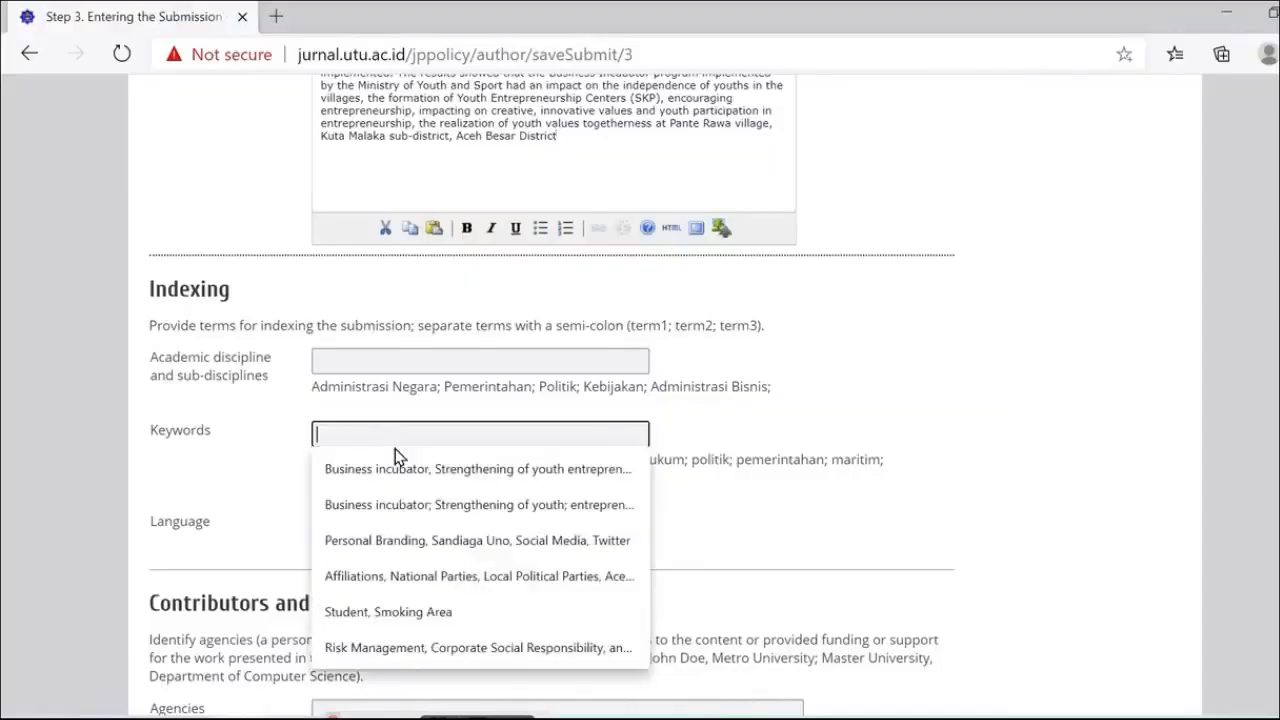
left_click(390, 463)
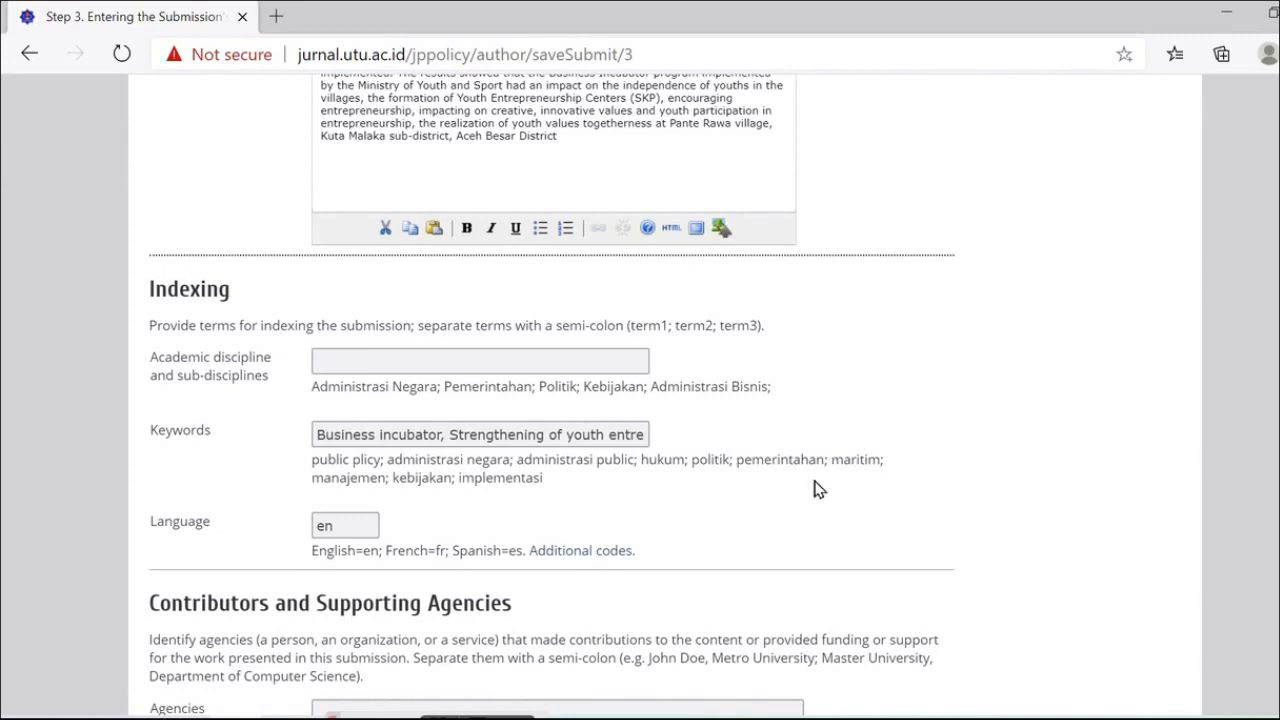
scroll(805, 486, "down", 4)
Paste the Alfrojems and Creswell 2019 references from REFERENSI into References, then save step 3
left_click(680, 499)
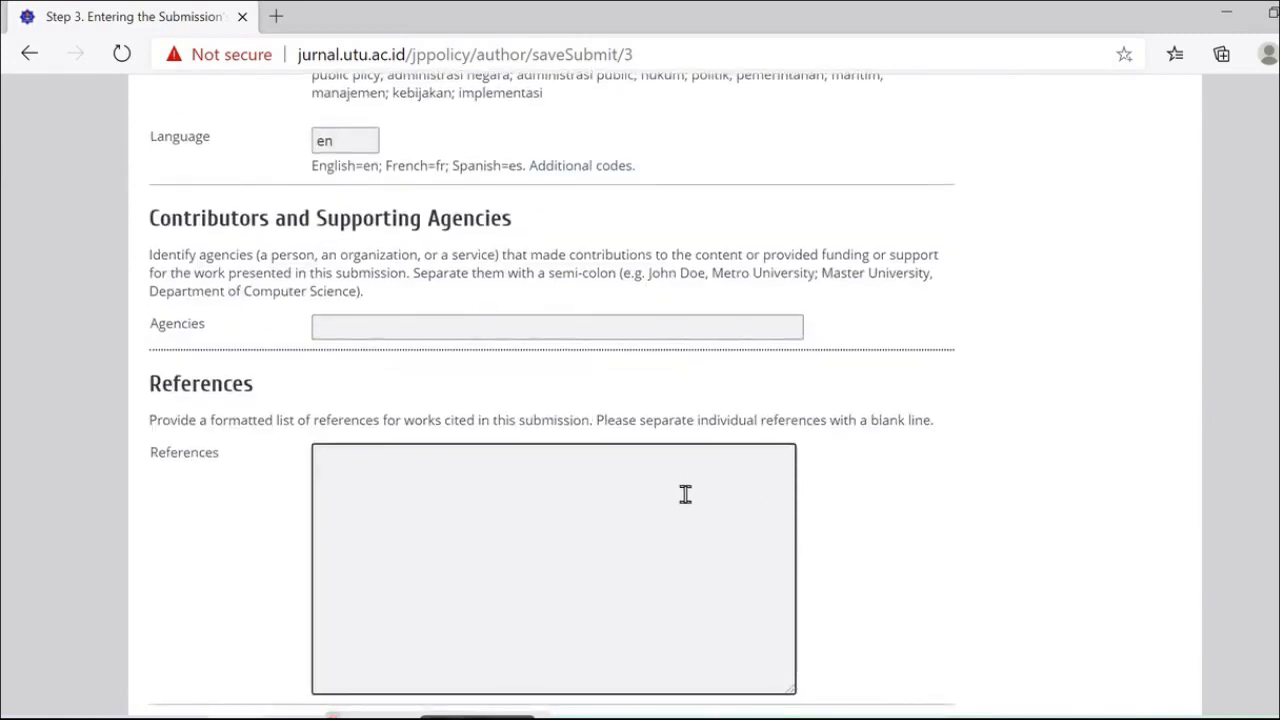
key("alt+Tab")
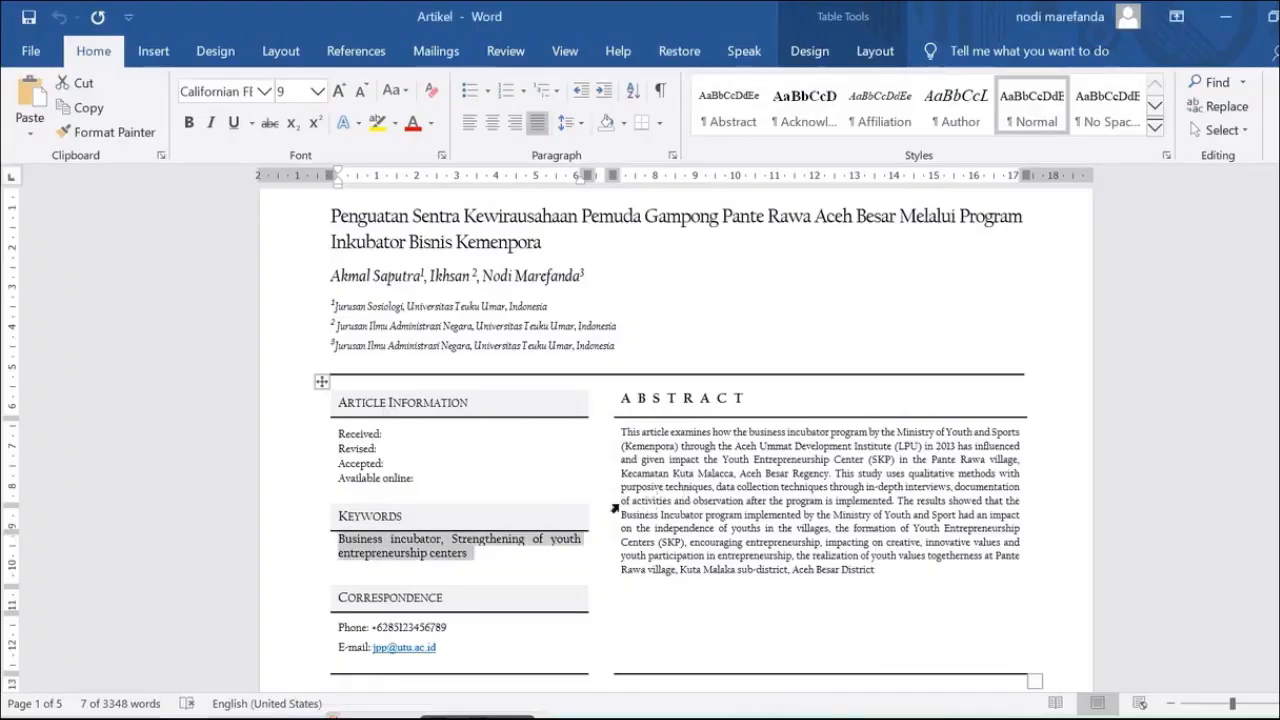
left_click_drag(1279, 222, 1279, 650)
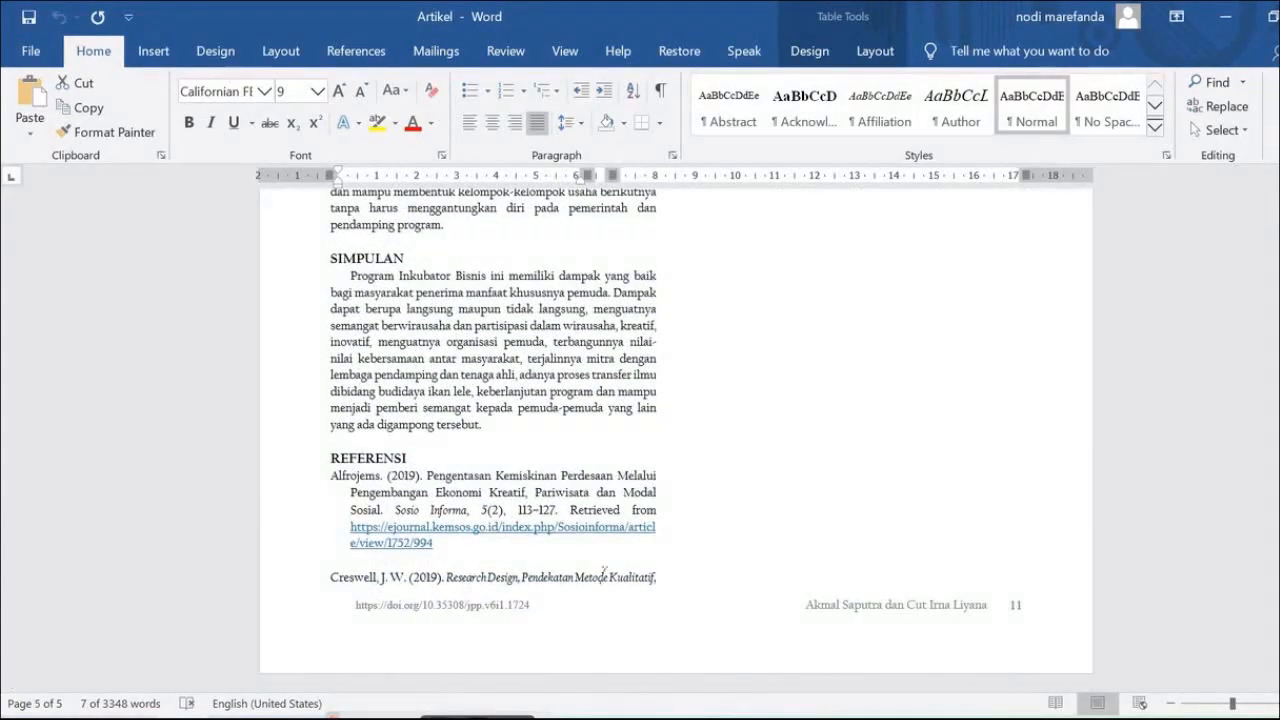
left_click_drag(604, 572, 278, 478)
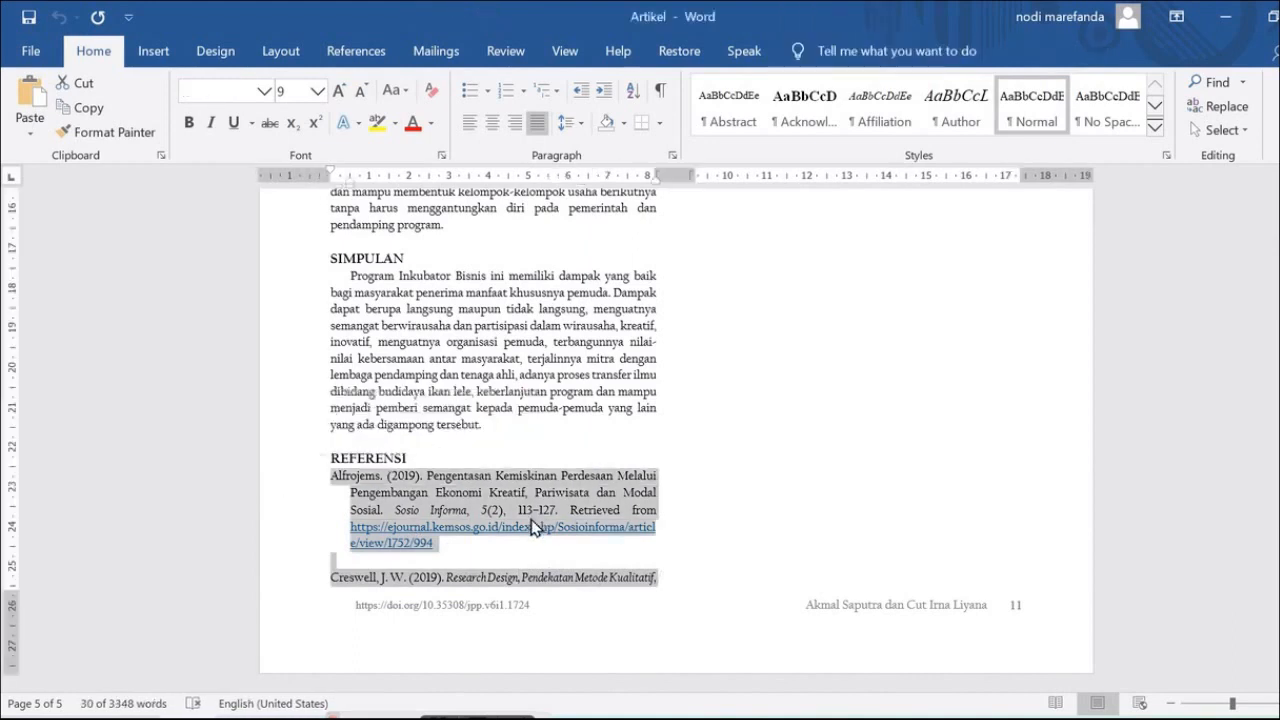
key("alt+Tab")
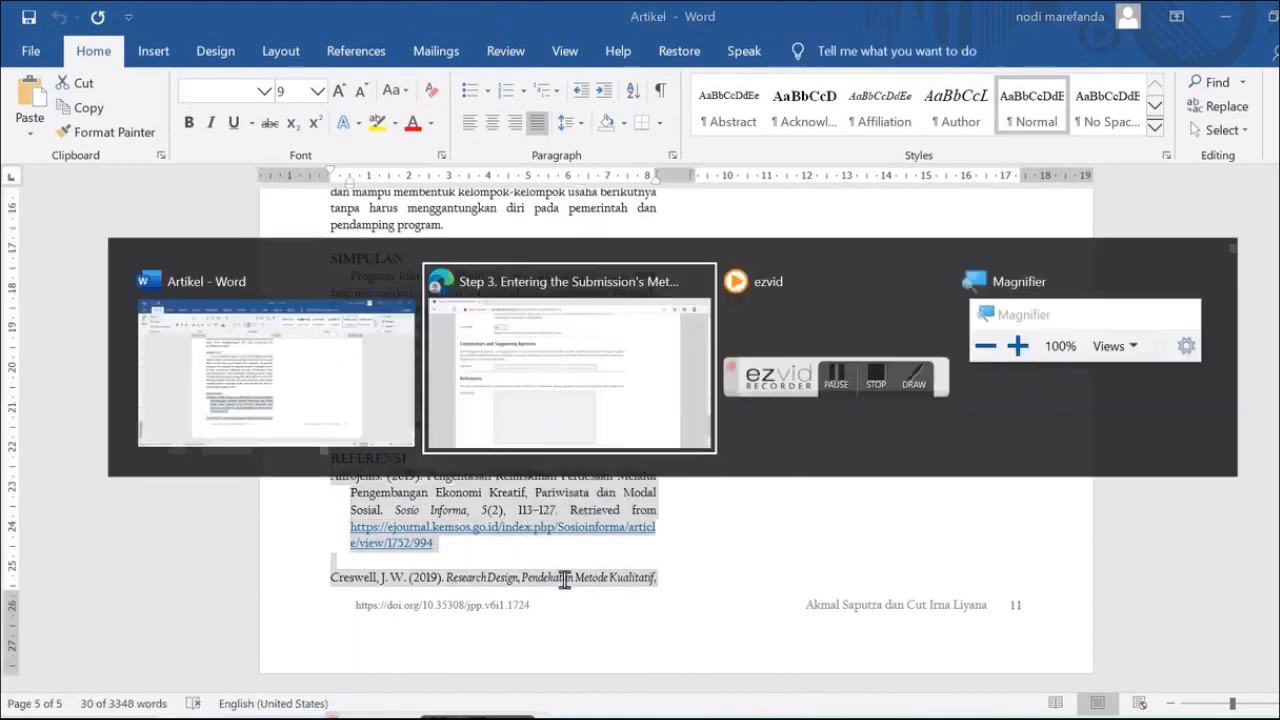
key("ctrl+v")
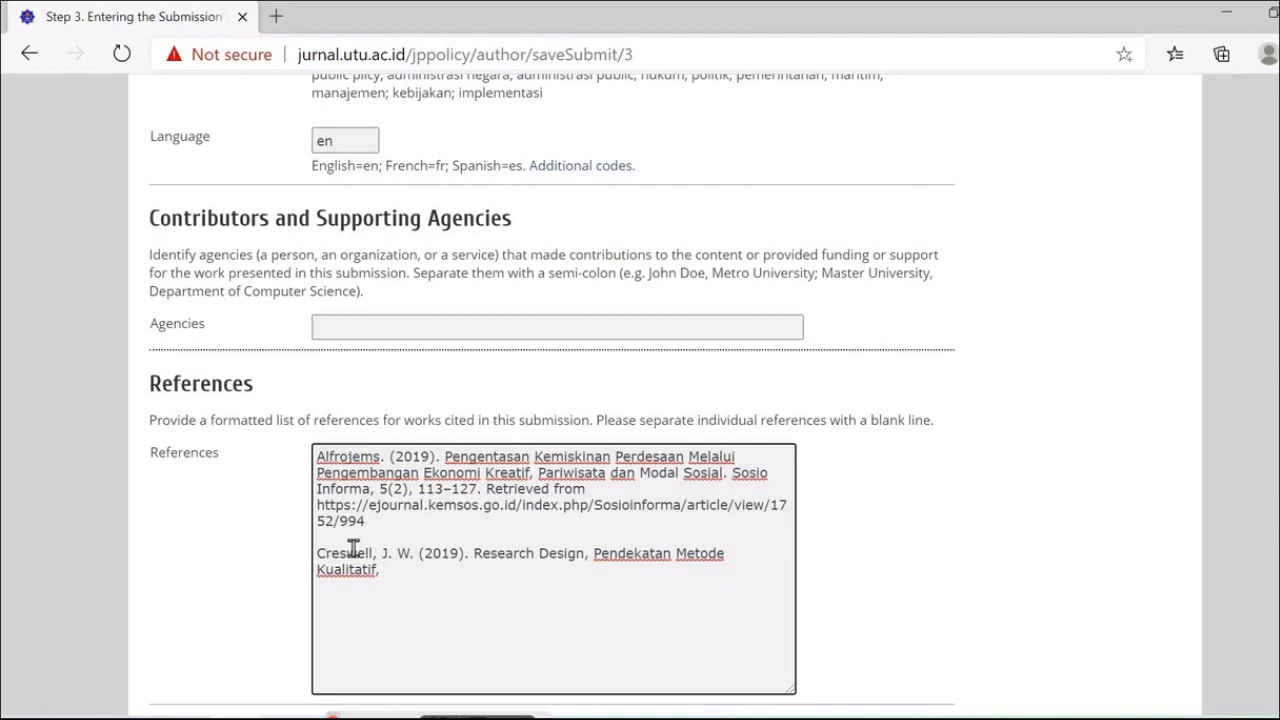
left_click(501, 533)
scroll(737, 543, "down", 3)
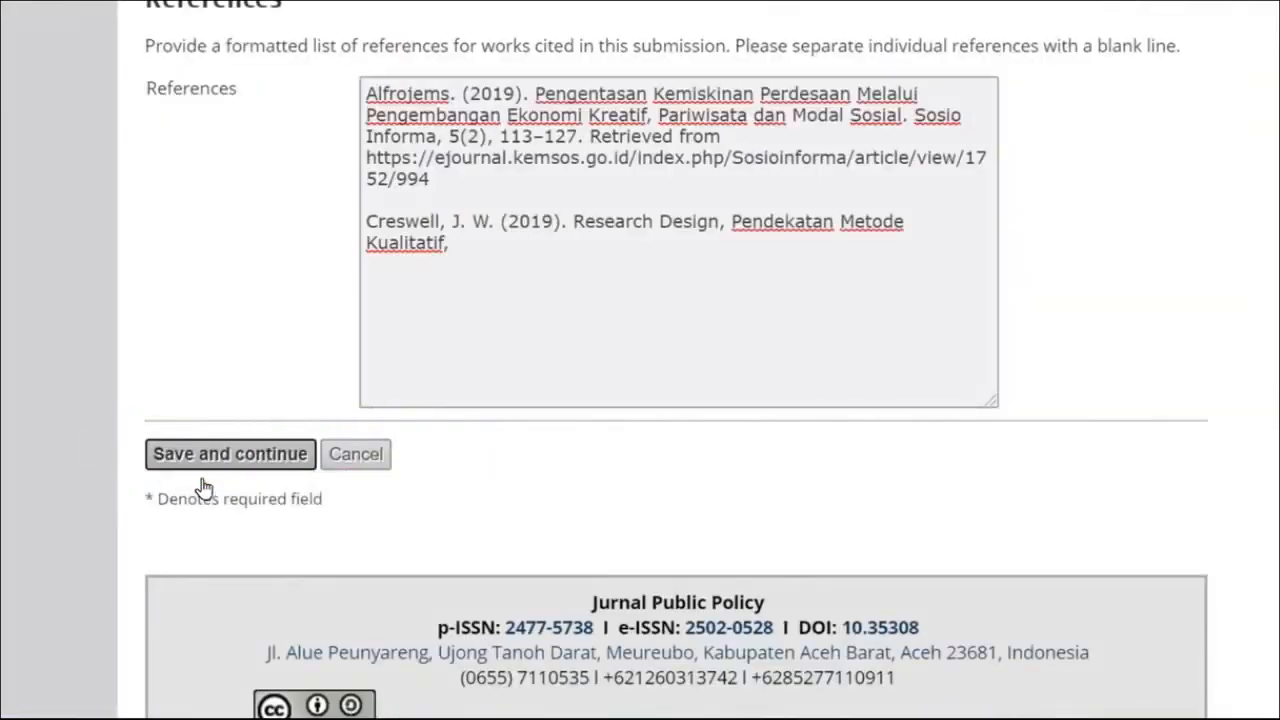
left_click(202, 468)
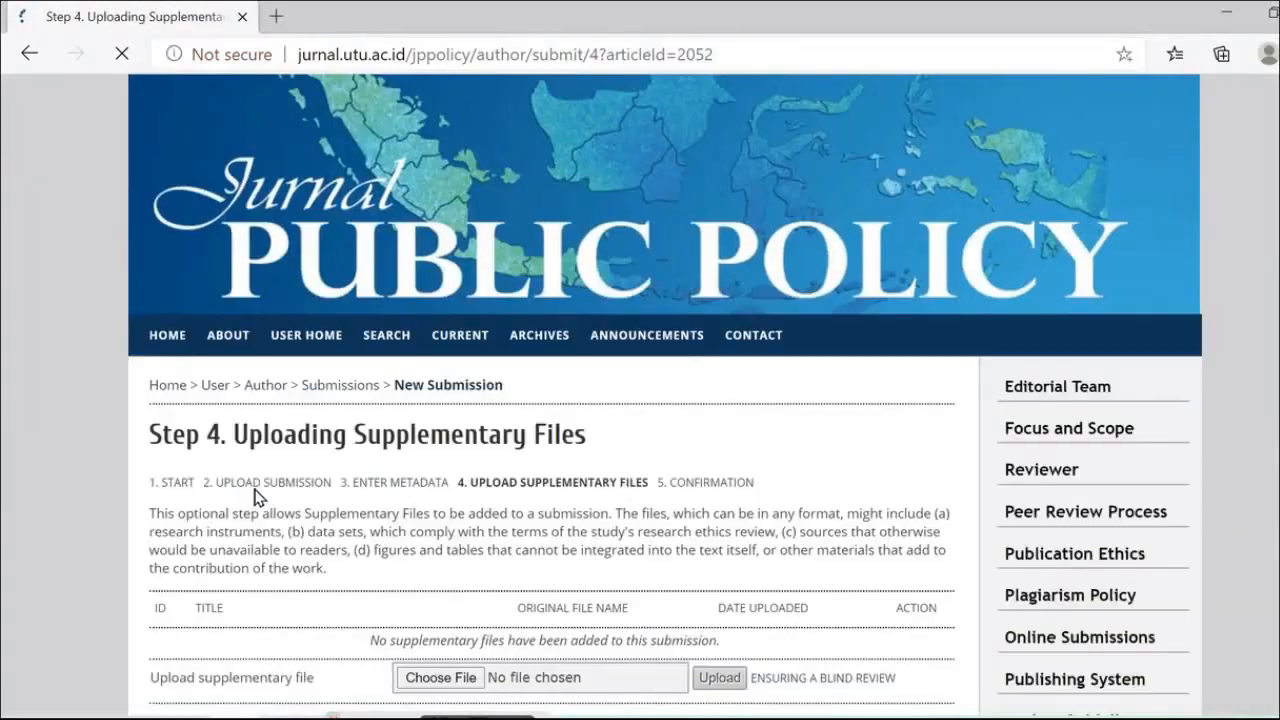
Choose CV.docx from the Desktop and upload it as a supplementary file
scroll(421, 441, "down", 2)
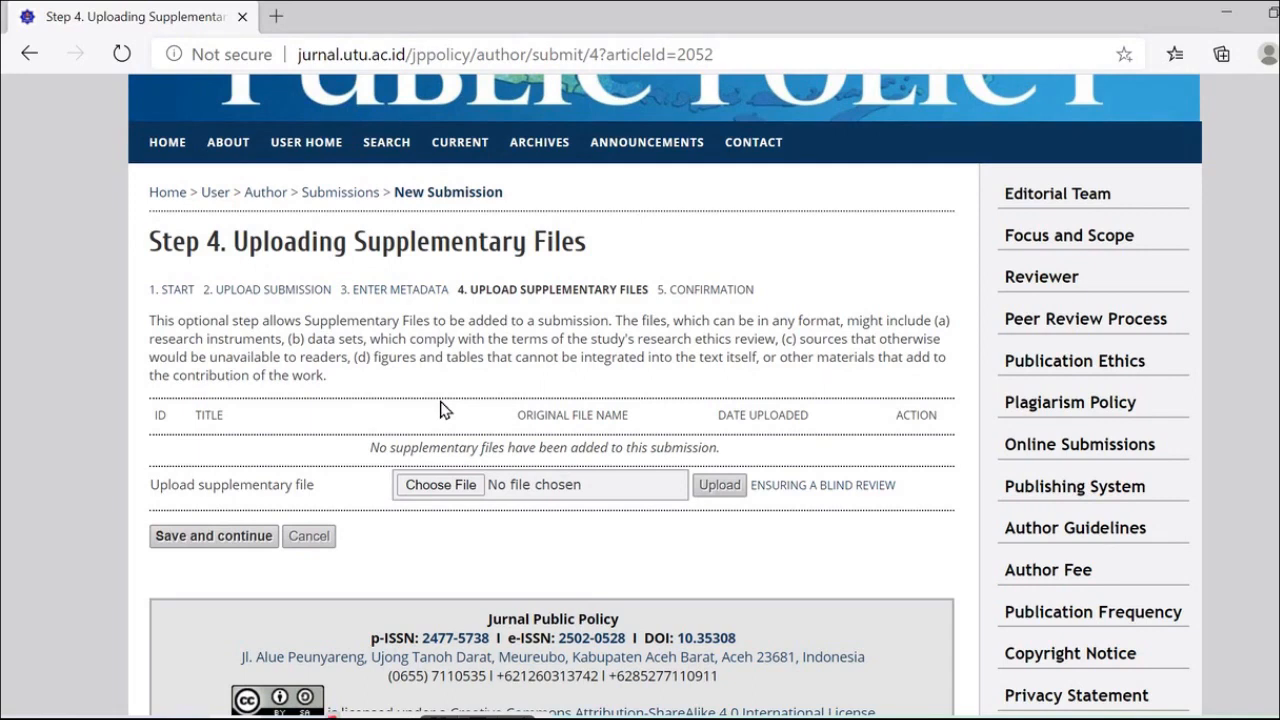
left_click(434, 489)
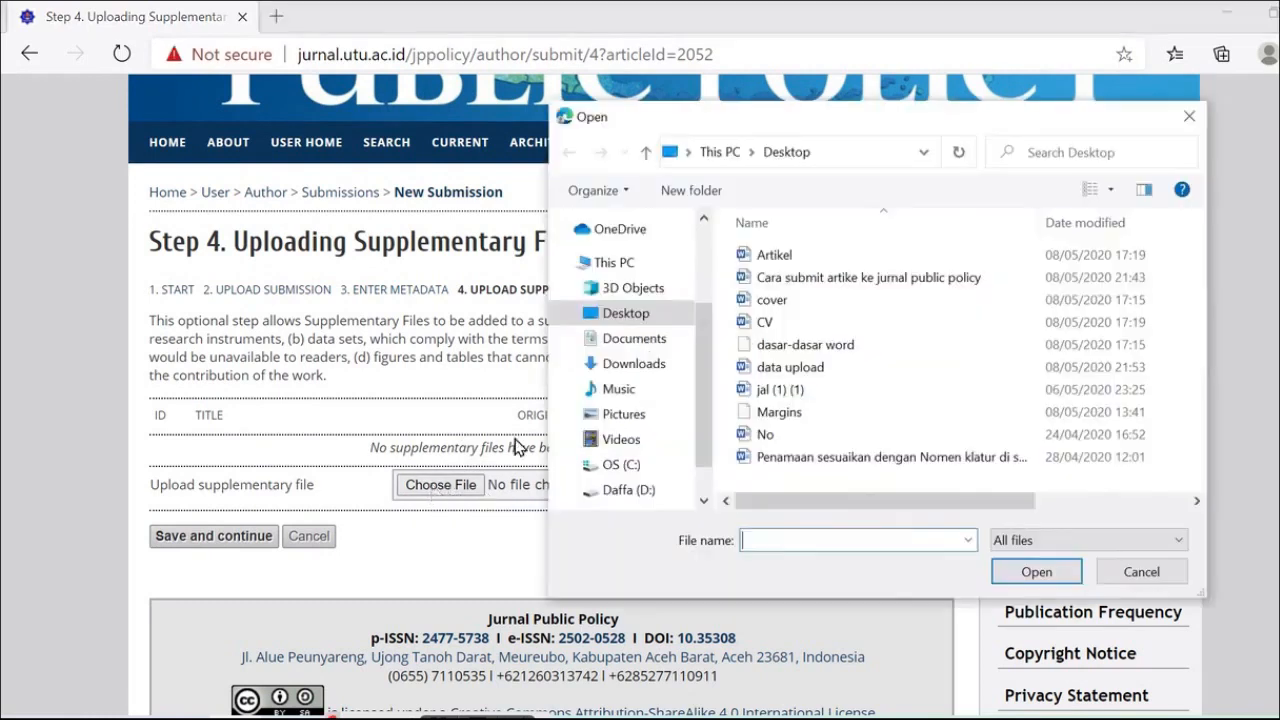
left_click(812, 330)
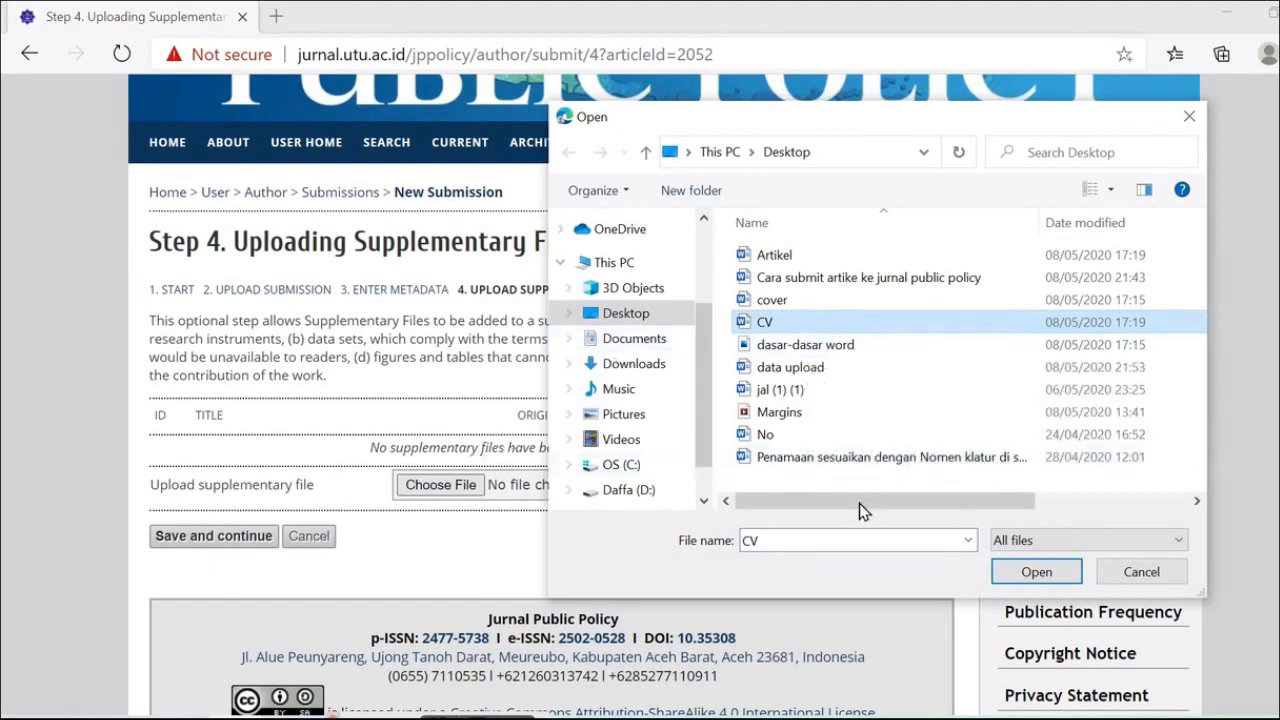
left_click(1030, 574)
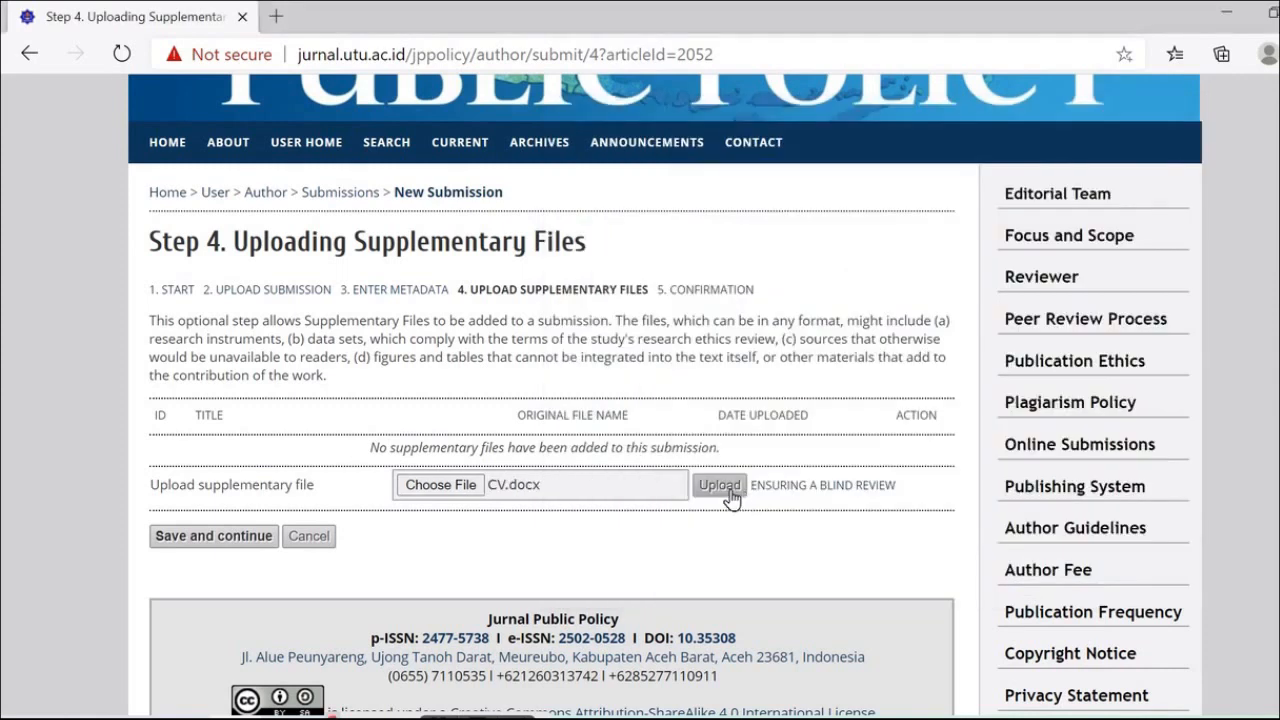
left_click(720, 486)
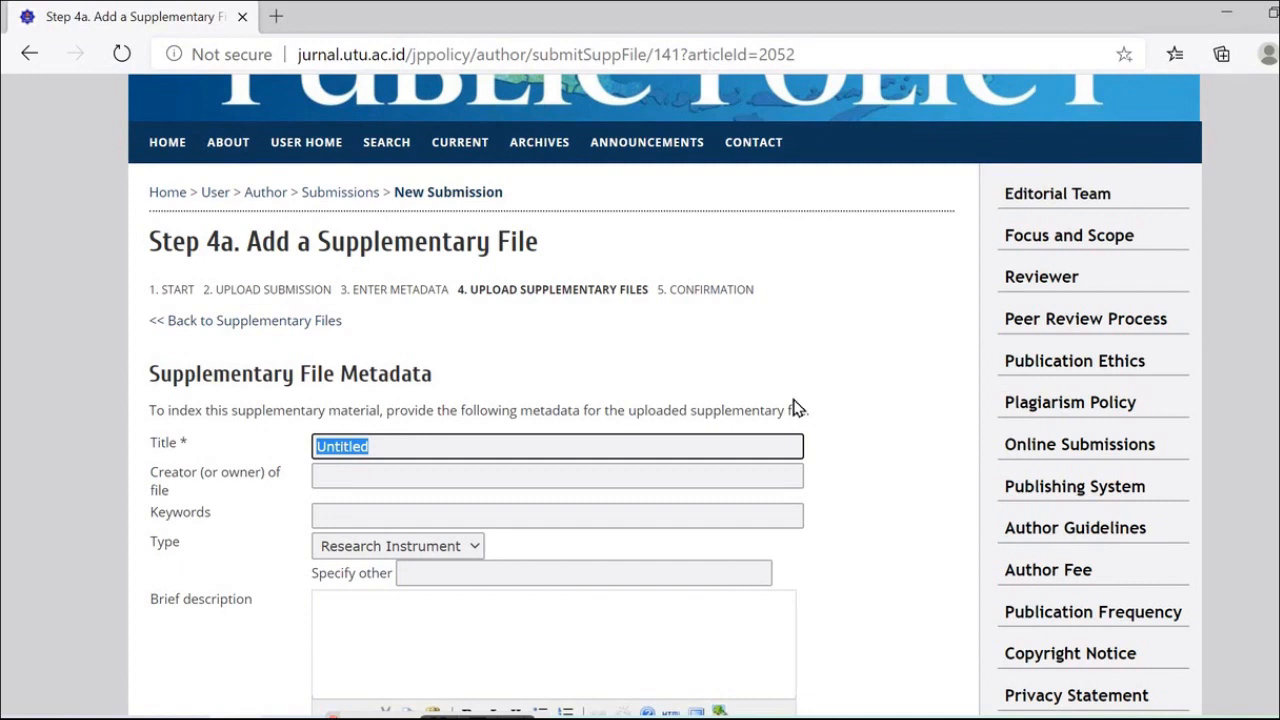
Title the supplementary file 'CV' and untick 'Present file to reviewers'
type("C")
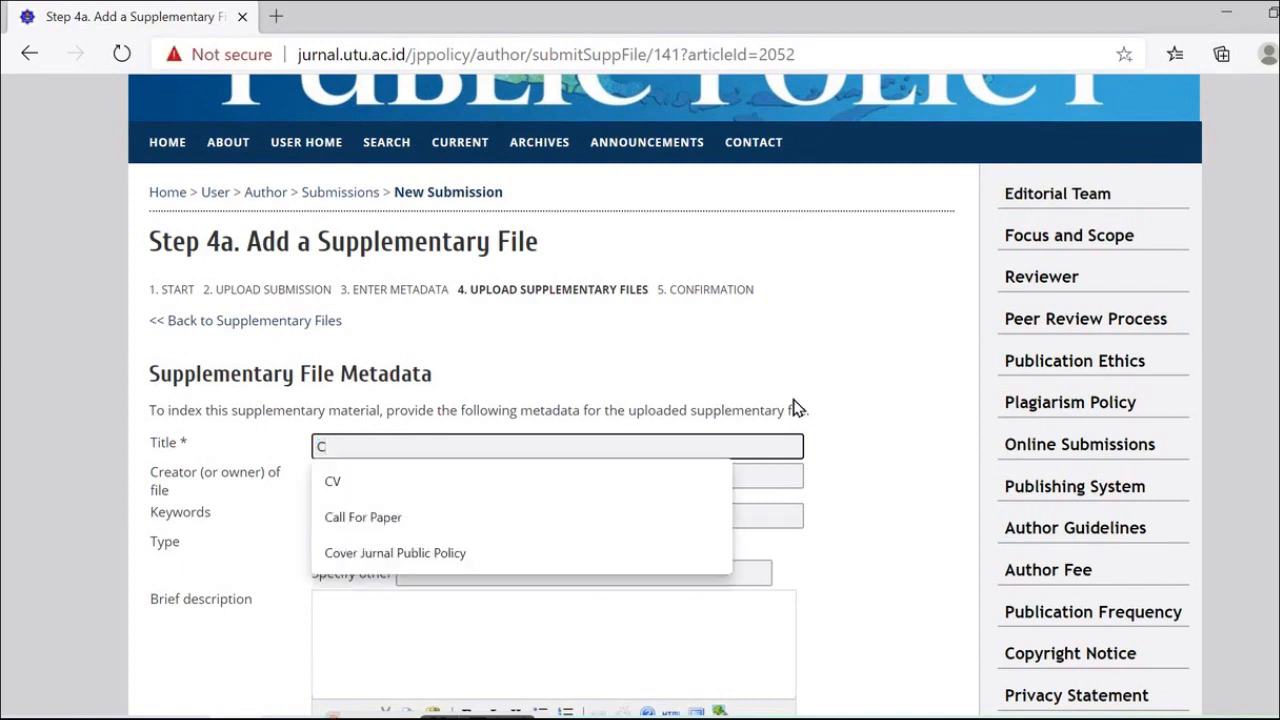
type("V")
left_click(920, 444)
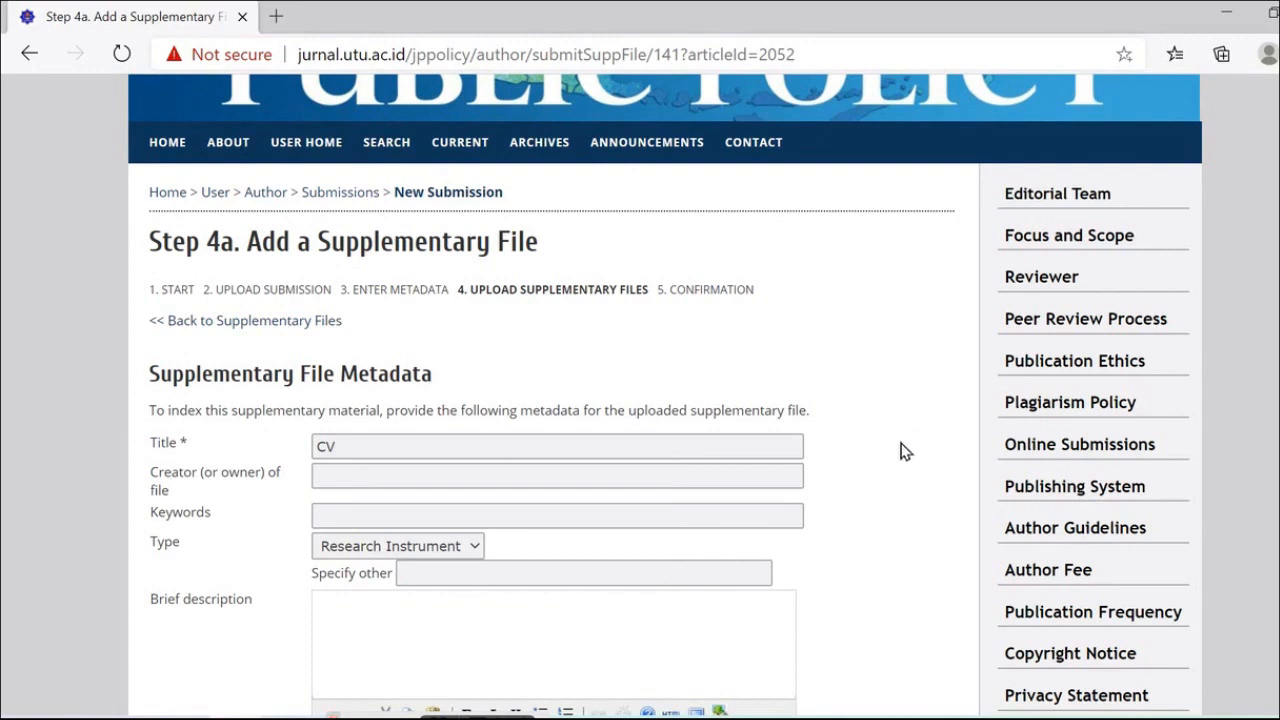
scroll(866, 445, "down", 2)
scroll(868, 450, "down", 1)
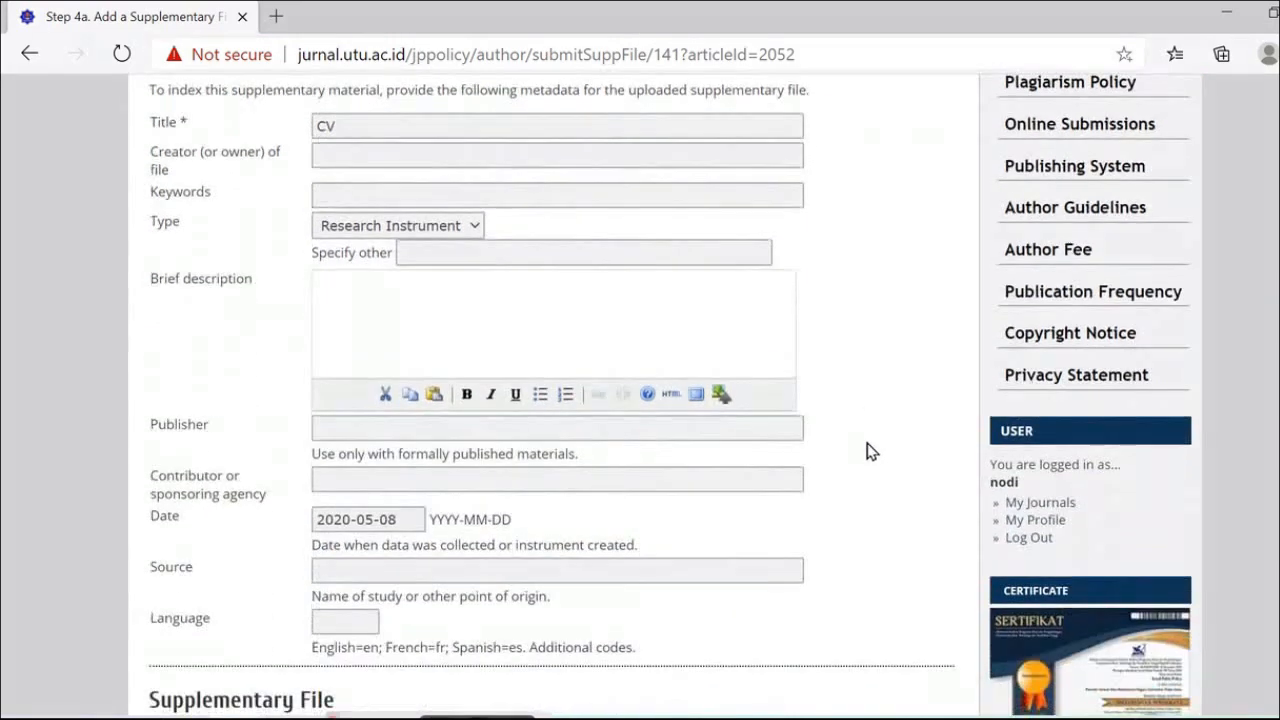
scroll(866, 449, "down", 3)
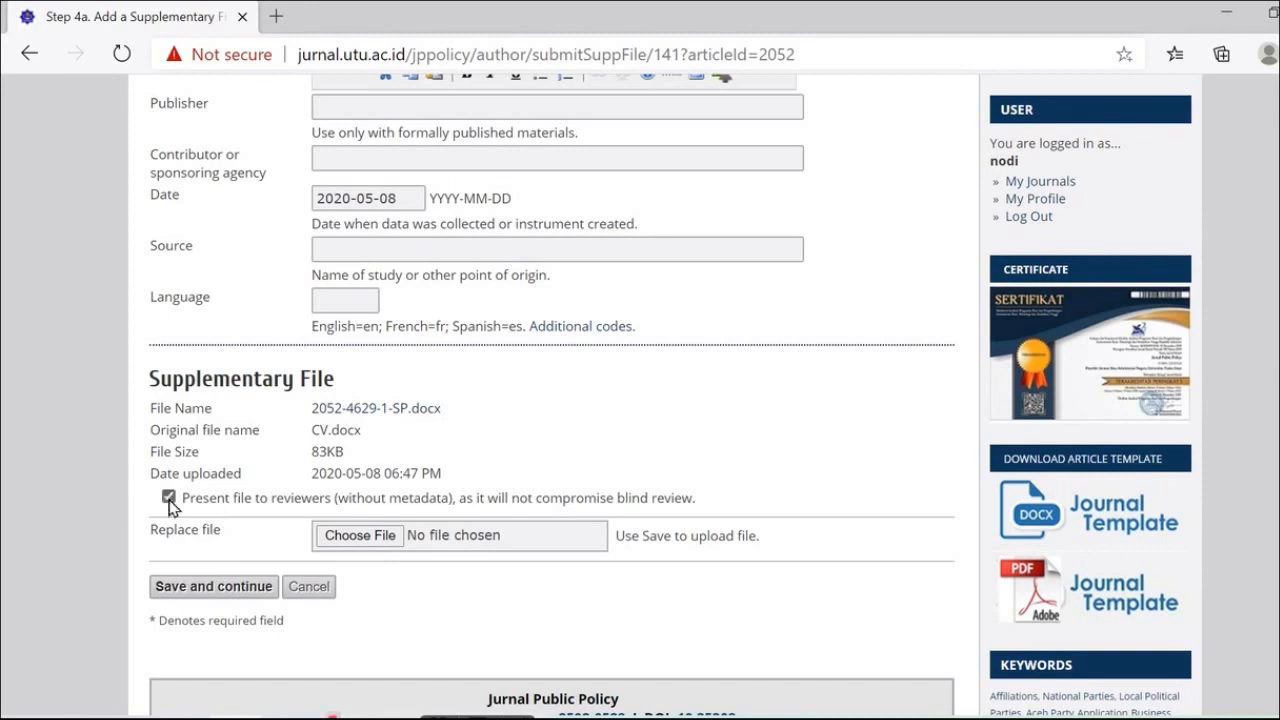
left_click(168, 497)
Save the CV file's metadata, continue to step 5, and finish the submission
left_click(245, 586)
scroll(290, 543, "down", 1)
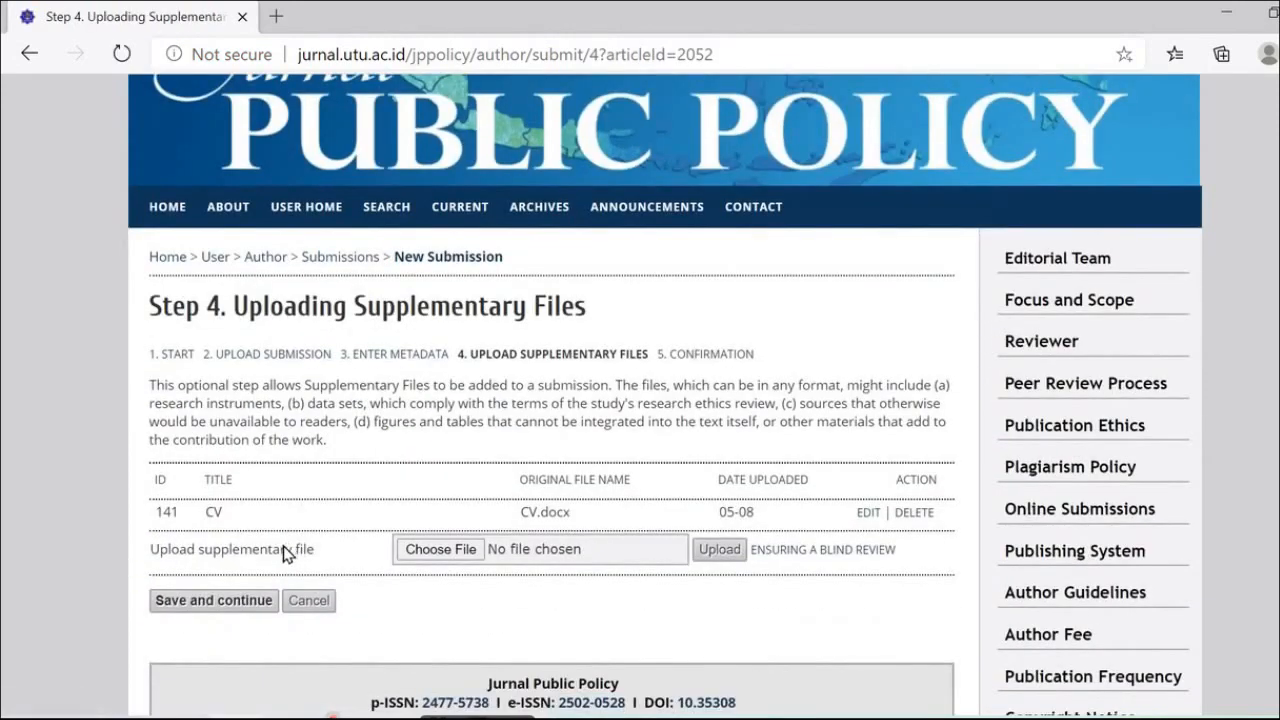
left_click(226, 602)
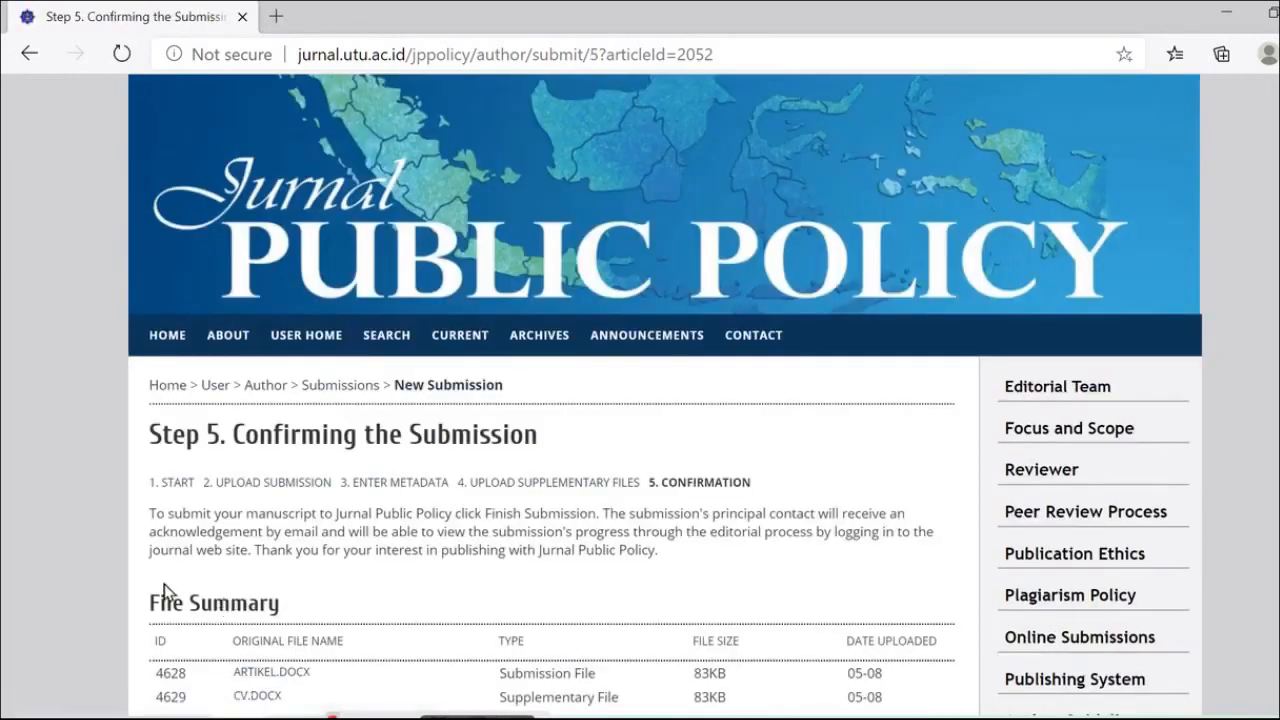
scroll(475, 508, "down", 2)
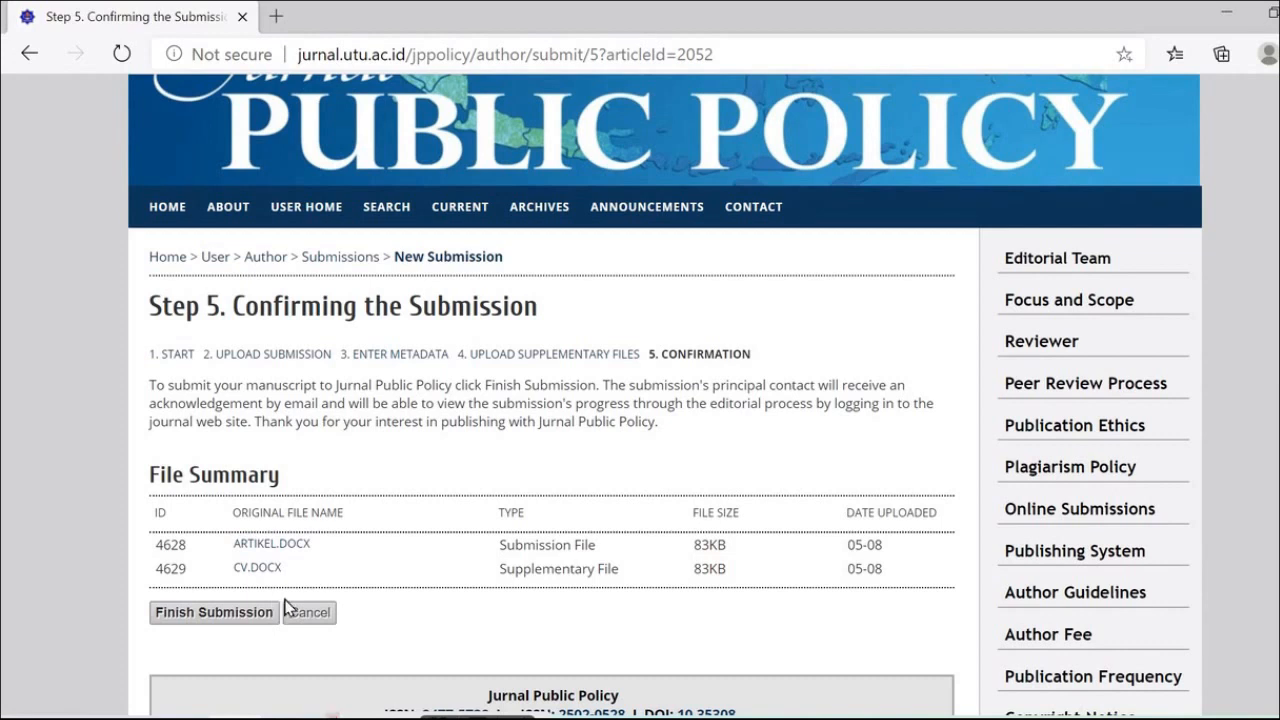
left_click(225, 625)
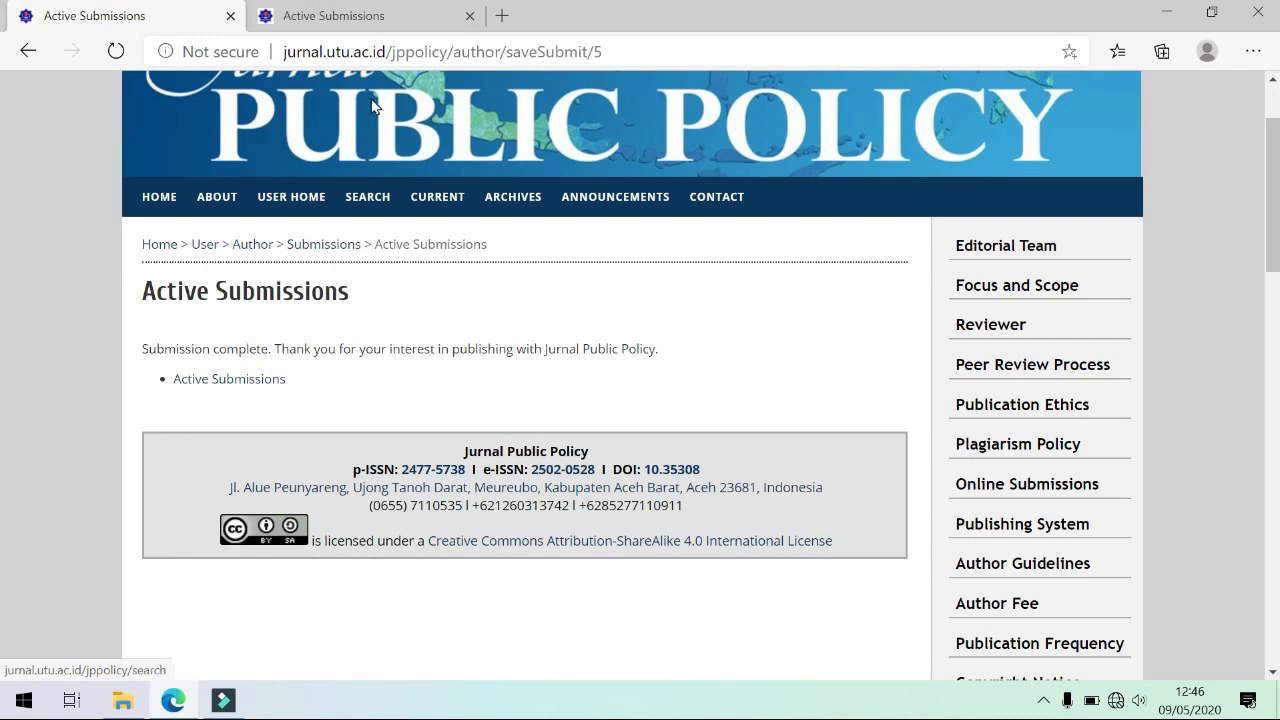
Check the Active Submissions tab shows the new article as Awaiting assignment
left_click(345, 15)
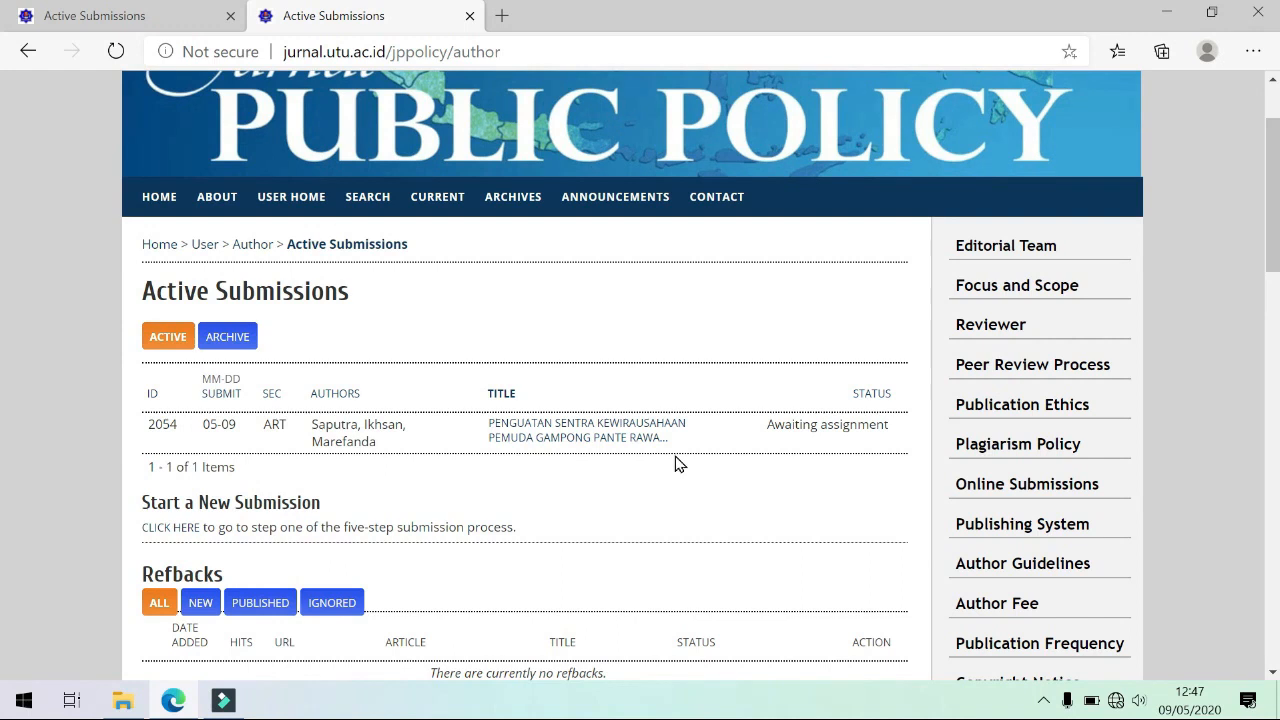
scroll(609, 491, "down", 1)
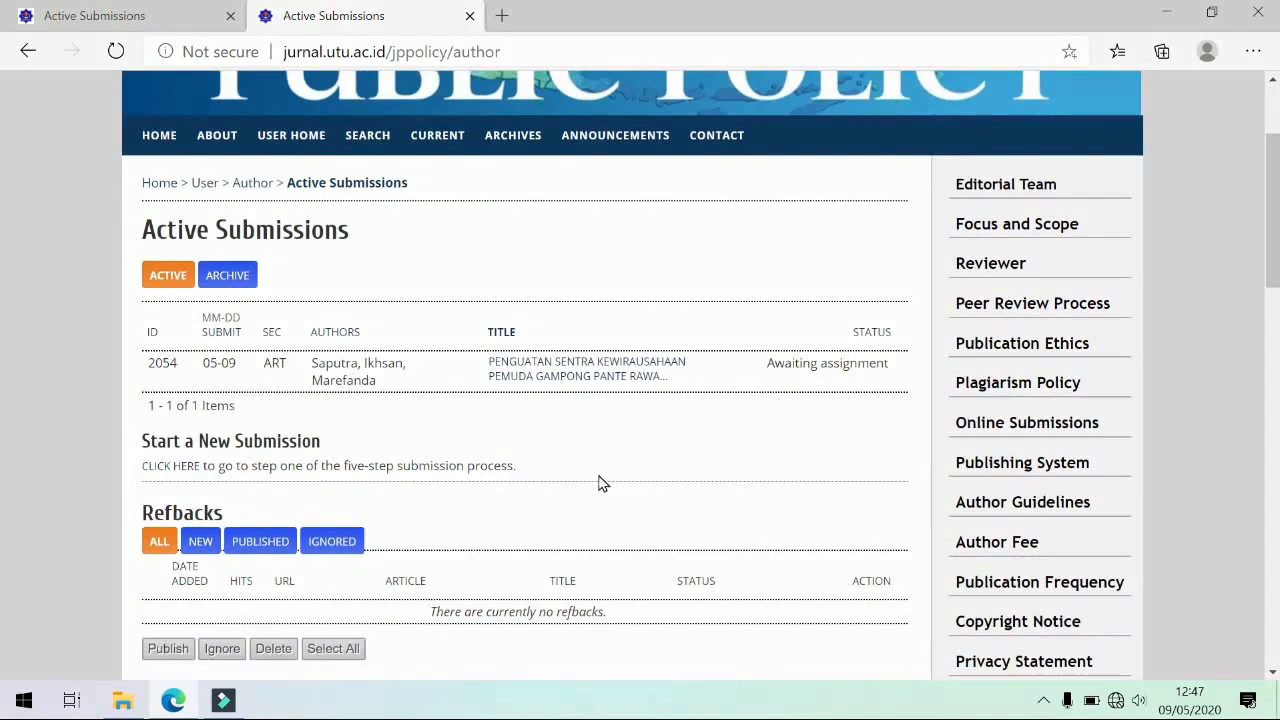